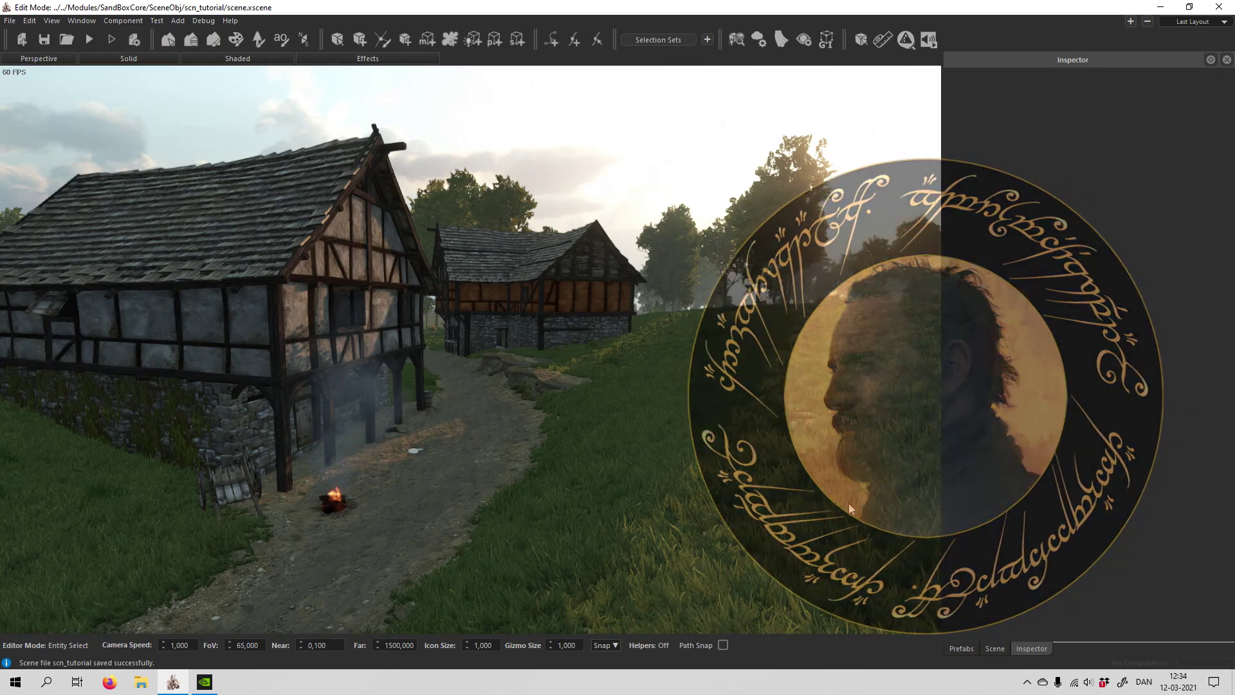
Fly around the village scene to view the two houses, the rocky path edge and the campfire area
{"action": "middle_click_drag", "start_coordinate": [727, 453], "coordinate": [695, 413]}
{"action": "key", "text": "w"}
{"action": "middle_click_drag", "start_coordinate": [502, 386], "coordinate": [586, 319]}
{"action": "key", "text": "w"}
{"action": "key", "text": "w"}
{"action": "right_click_drag", "start_coordinate": [128, 293], "coordinate": [735, 321]}
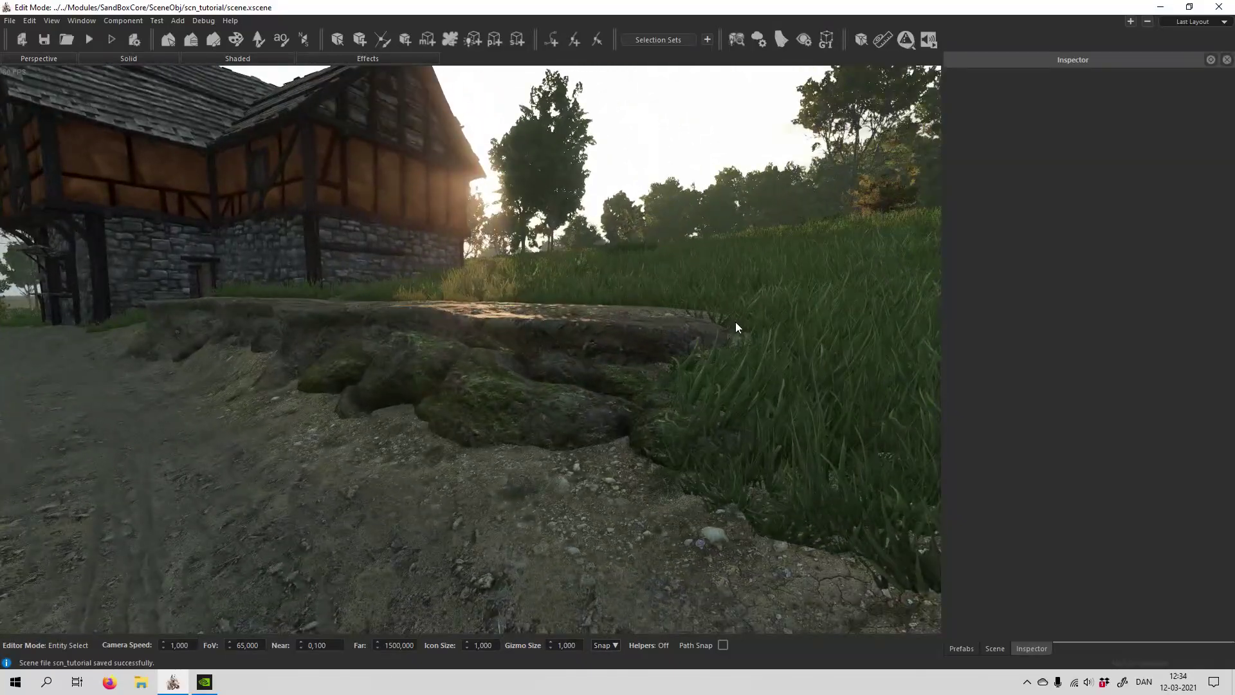
{"action": "middle_click_drag", "start_coordinate": [527, 416], "coordinate": [290, 450]}
{"action": "key", "text": "w"}
{"action": "key", "text": "s"}
{"action": "key", "text": "s"}
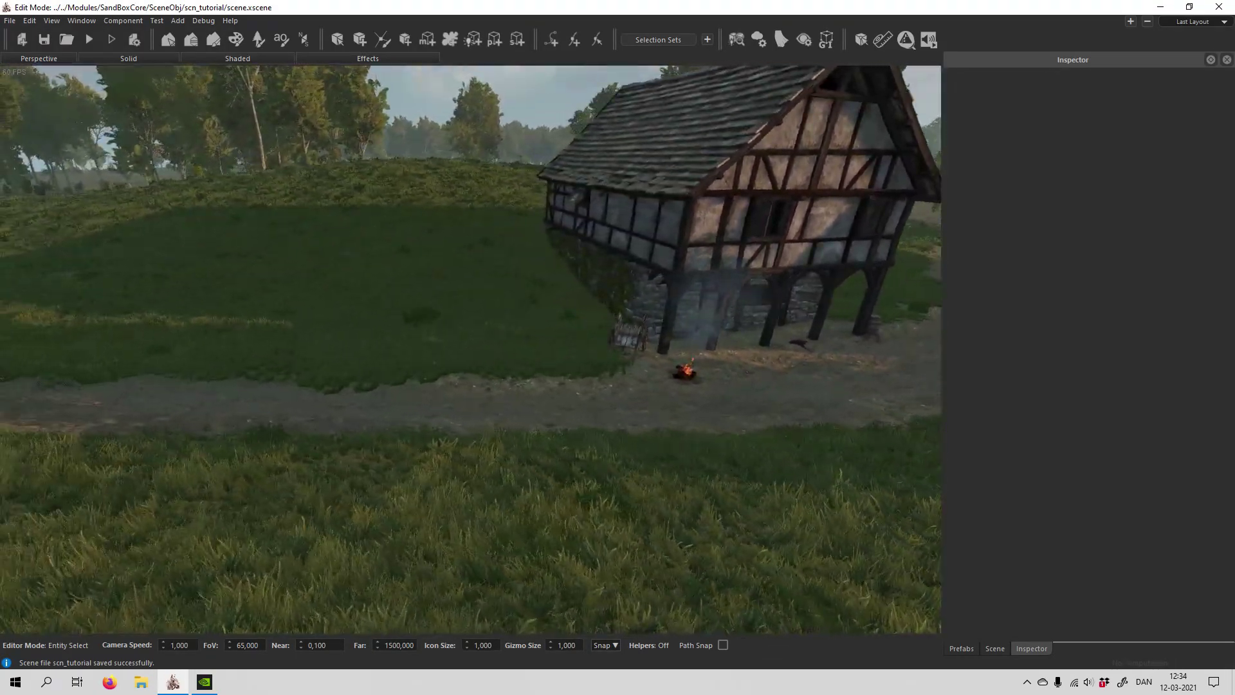
{"action": "key", "text": "w"}
{"action": "middle_click_drag", "start_coordinate": [502, 393], "coordinate": [558, 426]}
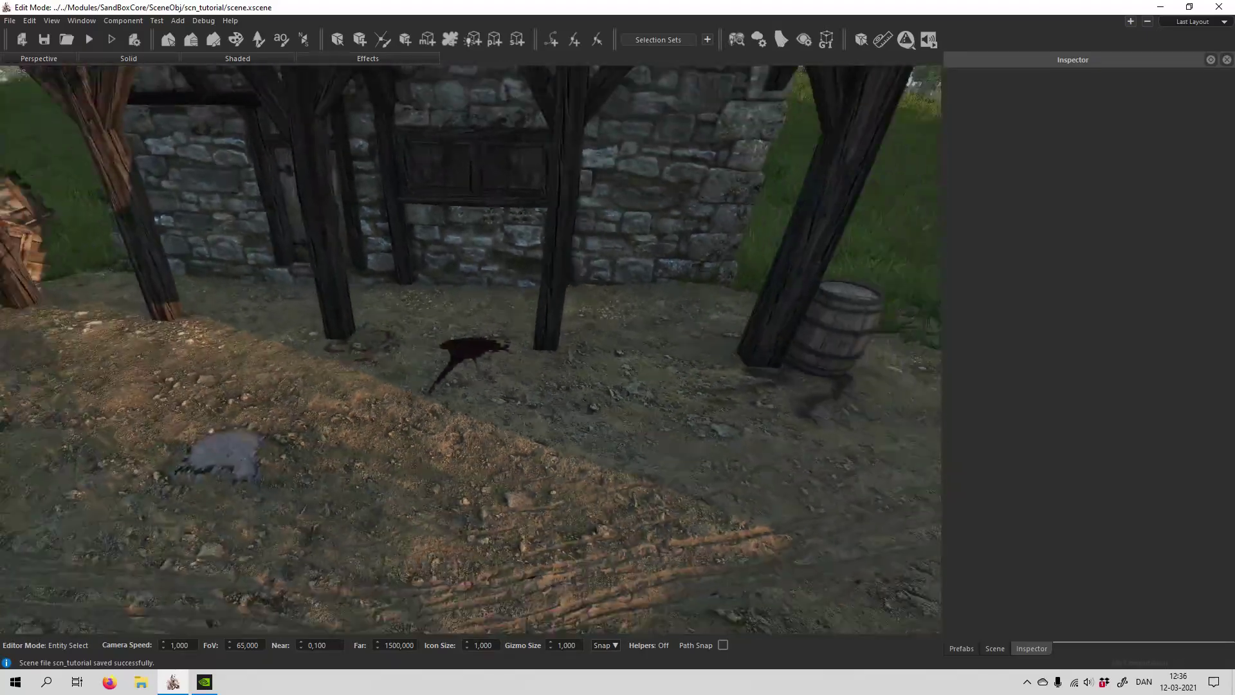
Examine the blood stains between the house posts and the dark stains on the ground beside the barrel
{"action": "right_click_drag", "start_coordinate": [594, 444], "coordinate": [603, 372]}
{"action": "key", "text": "w"}
{"action": "key", "text": "w"}
{"action": "key", "text": "s"}
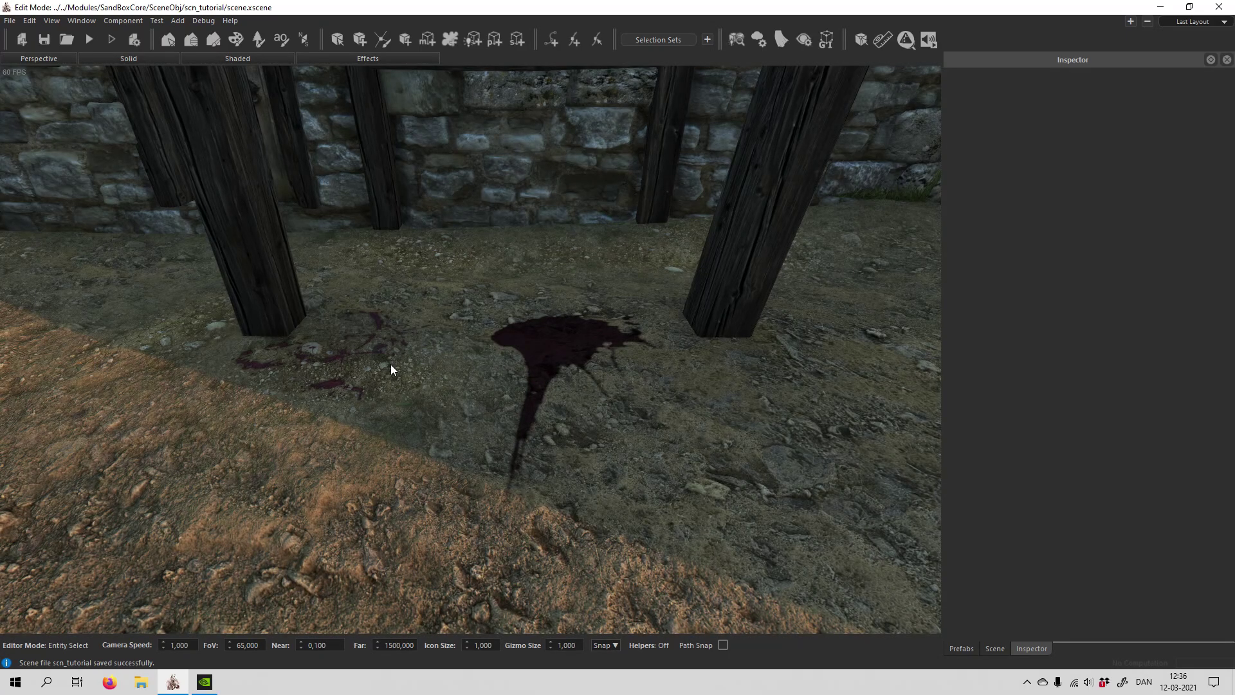
{"action": "key", "text": "s"}
{"action": "right_click_drag", "start_coordinate": [655, 391], "coordinate": [487, 427]}
{"action": "key", "text": "w"}
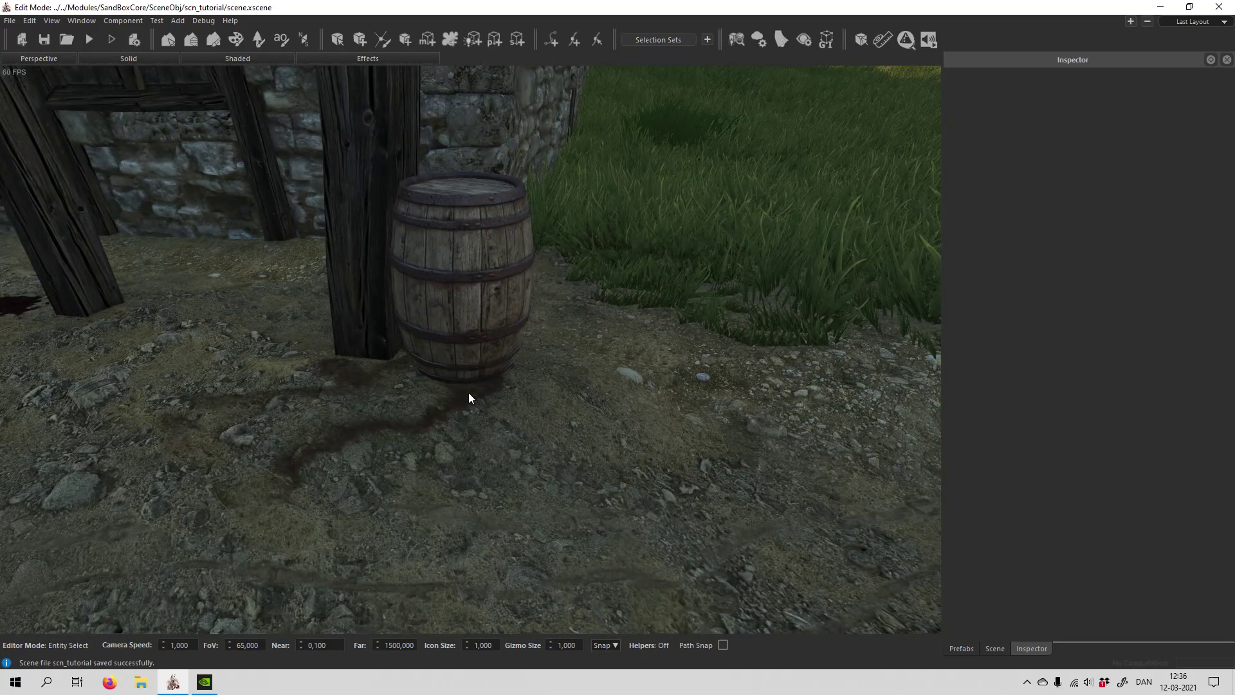
{"action": "right_click_drag", "start_coordinate": [434, 332], "coordinate": [531, 386]}
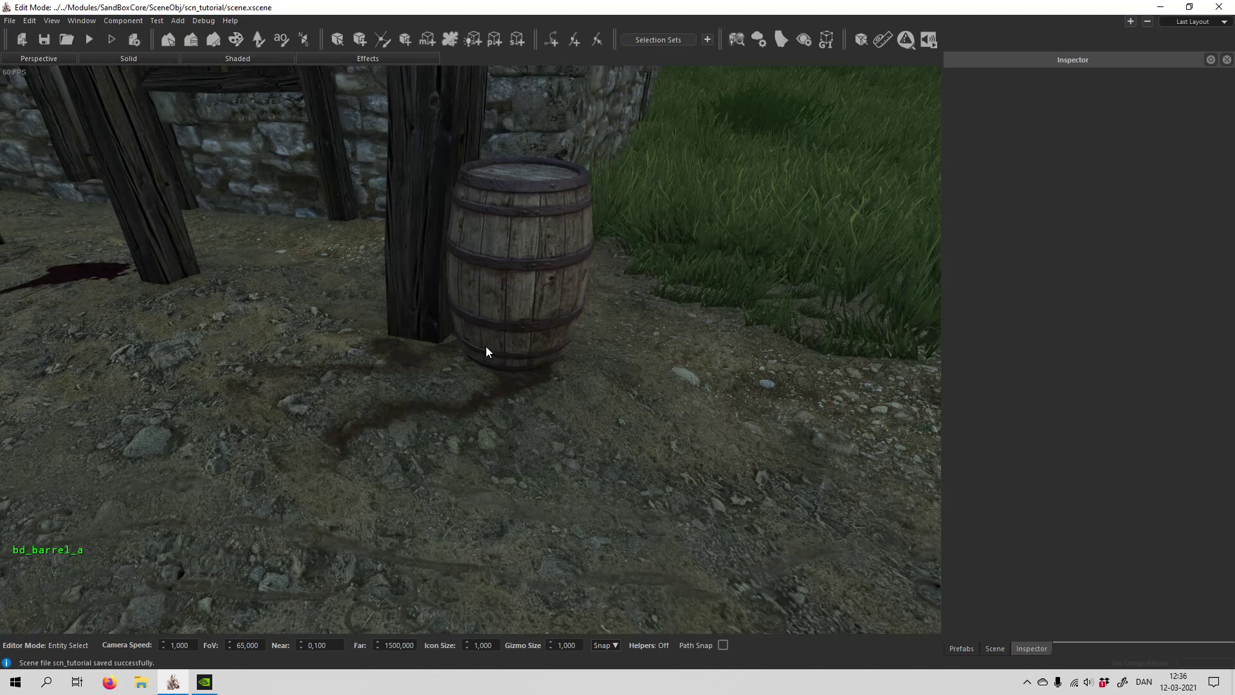
{"action": "mouse_move", "coordinate": [487, 351]}
{"action": "right_mouse_down"}
{"action": "mouse_move", "coordinate": [460, 342]}
{"action": "mouse_move", "coordinate": [490, 339]}
{"action": "right_mouse_up"}
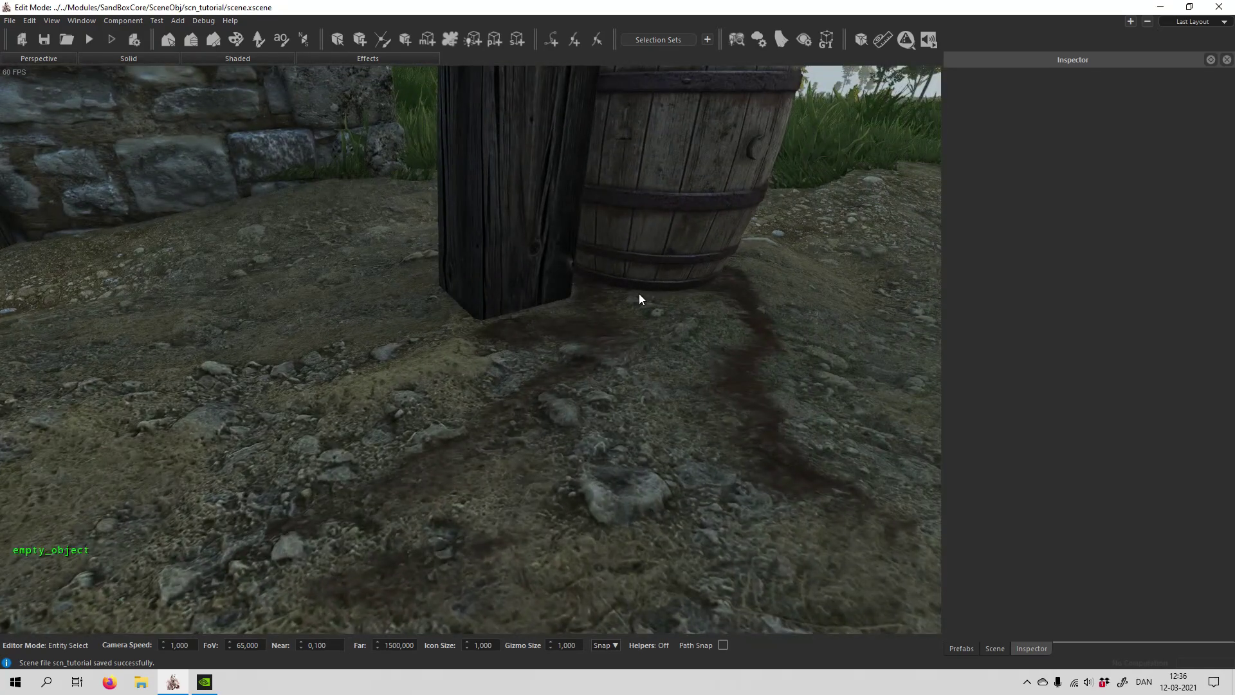
{"action": "right_click_drag", "start_coordinate": [639, 297], "coordinate": [583, 300]}
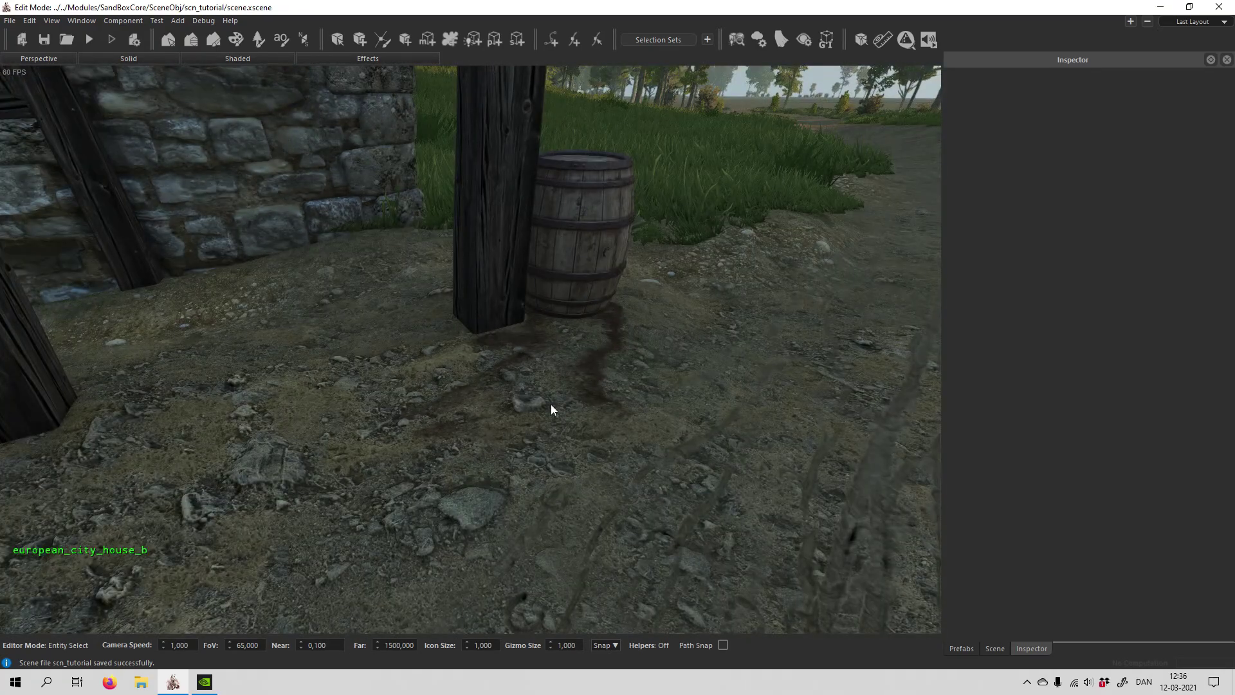
{"action": "right_click_drag", "start_coordinate": [551, 404], "coordinate": [608, 510]}
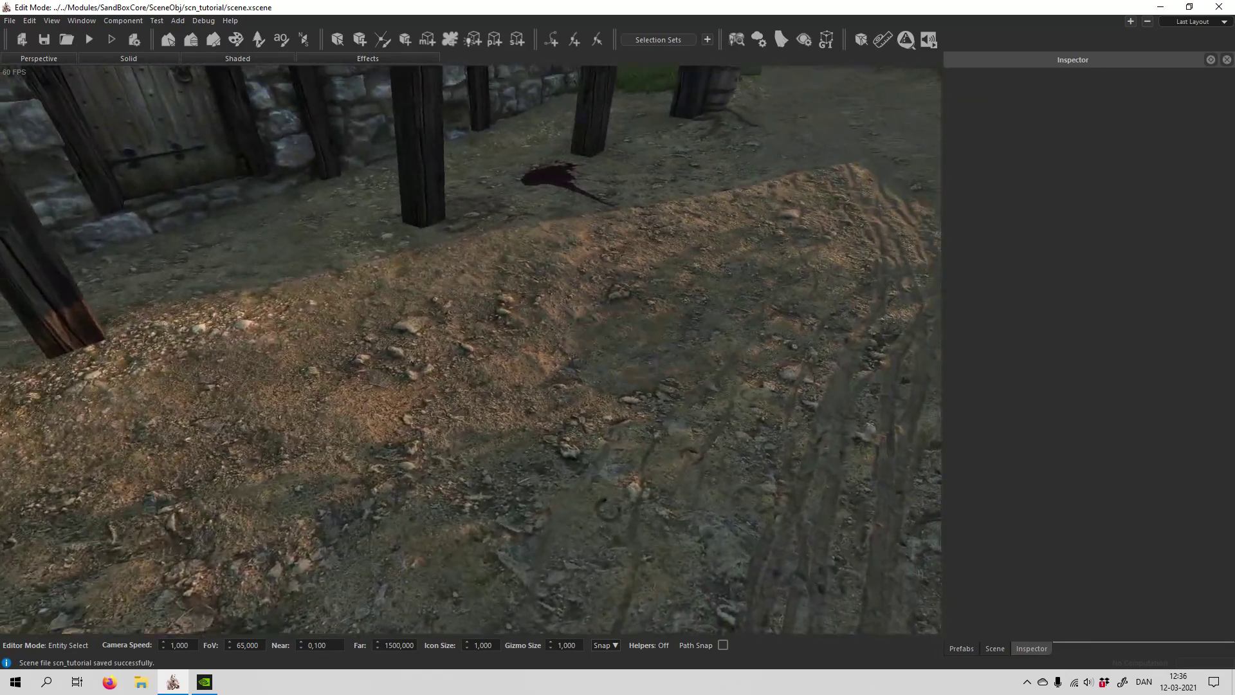
Examine the puddle on the sunlit part of the path up close and from several angles
{"action": "right_click_drag", "start_coordinate": [463, 463], "coordinate": [515, 467]}
{"action": "right_click_drag", "start_coordinate": [445, 448], "coordinate": [488, 438]}
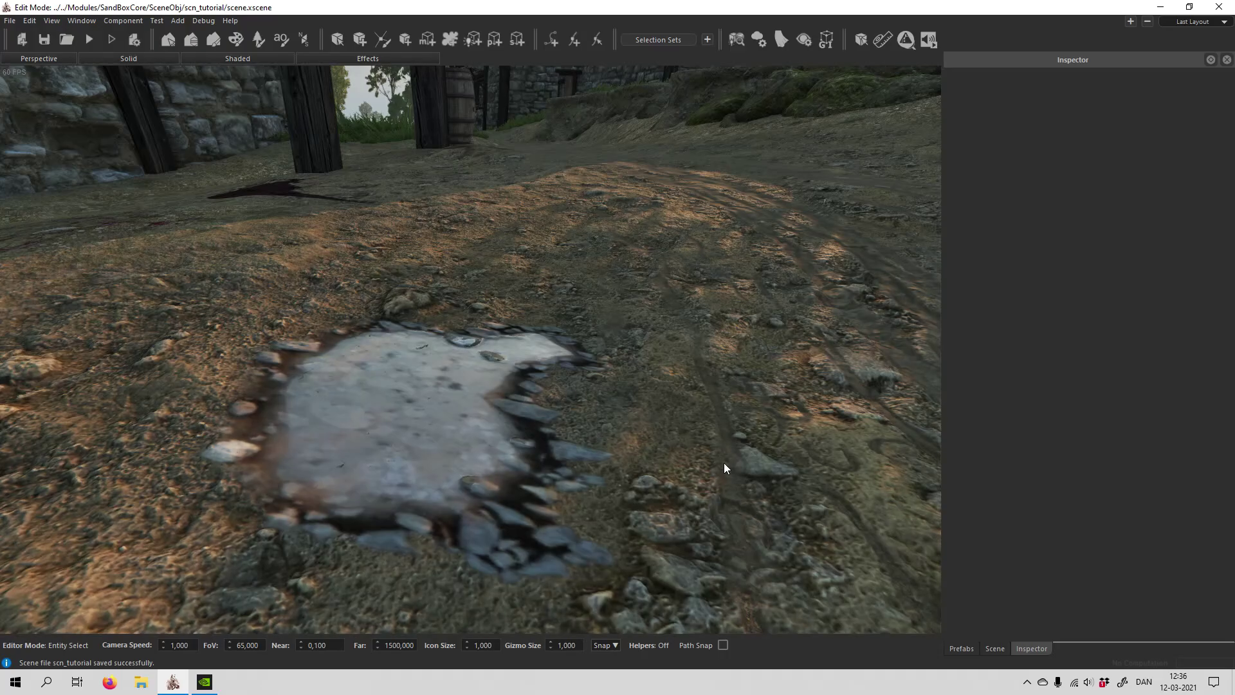
{"action": "mouse_move", "coordinate": [724, 462]}
{"action": "right_mouse_down"}
{"action": "mouse_move", "coordinate": [617, 428]}
{"action": "mouse_move", "coordinate": [583, 431]}
{"action": "mouse_move", "coordinate": [723, 449]}
{"action": "right_mouse_up"}
{"action": "key", "text": "s"}
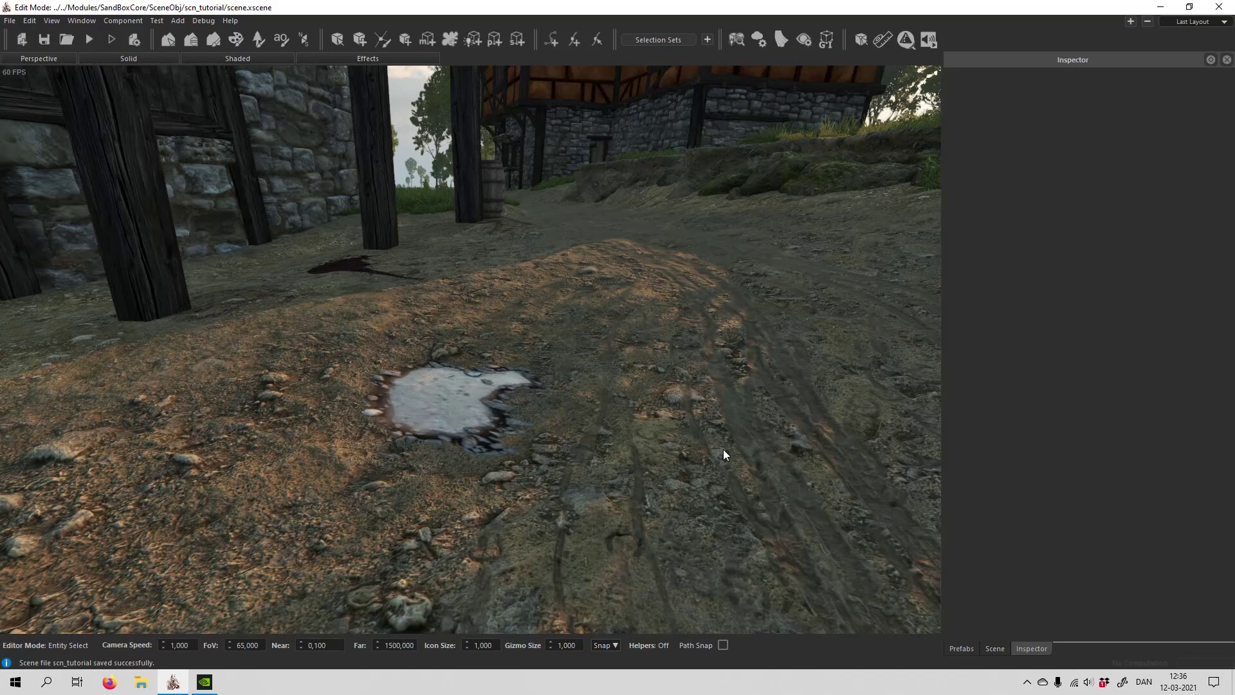
{"action": "key", "text": "w"}
{"action": "right_click_drag", "start_coordinate": [485, 397], "coordinate": [527, 439]}
{"action": "key", "text": "s"}
{"action": "key", "text": "w"}
{"action": "right_click_drag", "start_coordinate": [492, 520], "coordinate": [487, 418]}
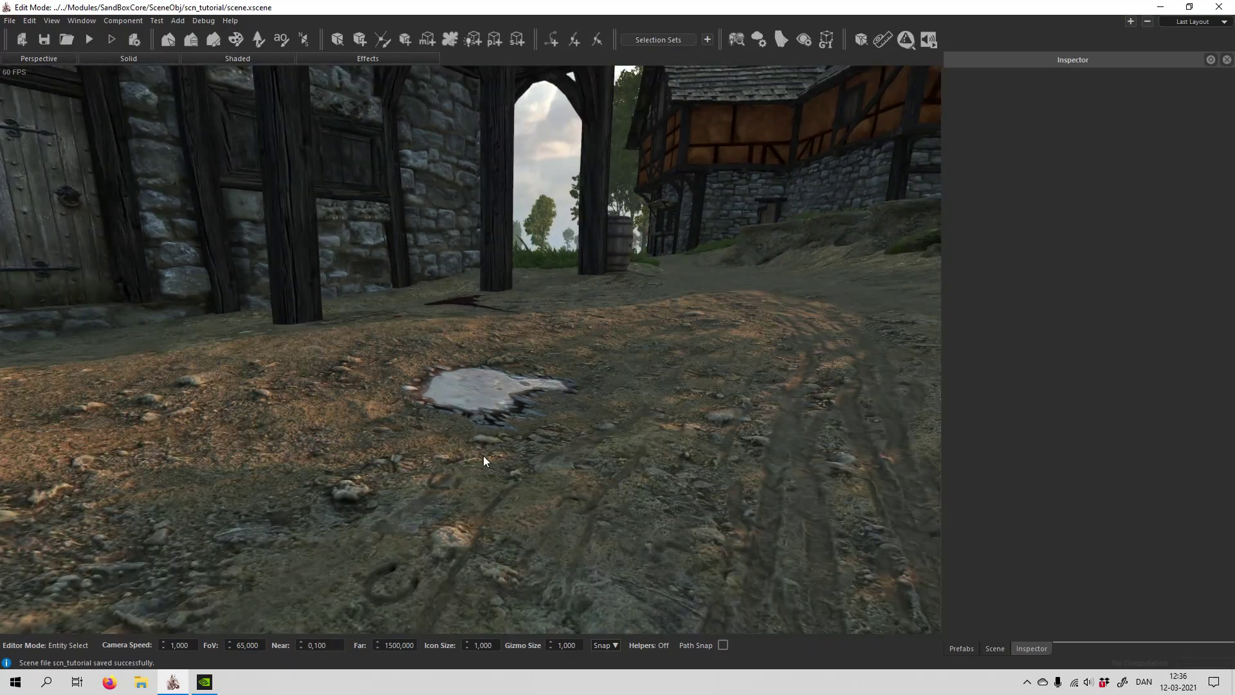
{"action": "scroll", "coordinate": [486, 457], "scroll_direction": "up", "scroll_amount": 2}
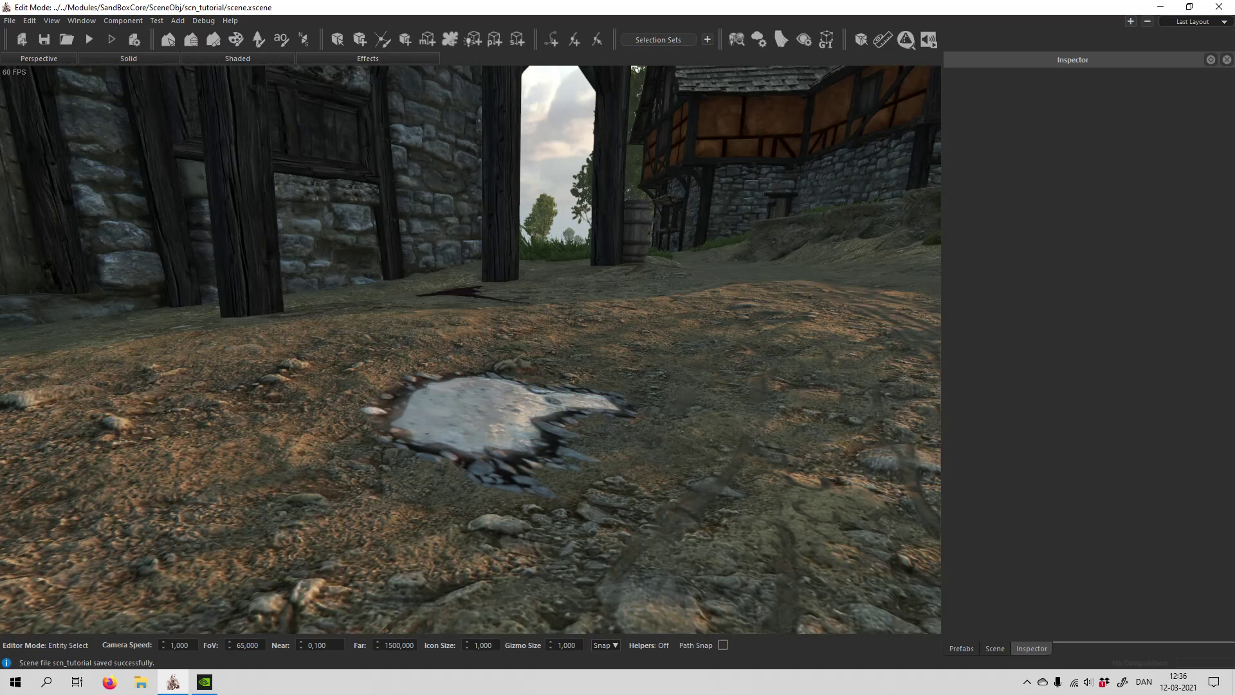
Turn on the helpers at the campfire and pick the ash decal beneath it
{"action": "right_click_drag", "start_coordinate": [579, 534], "coordinate": [129, 508]}
{"action": "key", "text": "w"}
{"action": "right_click_drag", "start_coordinate": [470, 350], "coordinate": [361, 376]}
{"action": "key", "text": "w"}
{"action": "right_click_drag", "start_coordinate": [212, 455], "coordinate": [566, 449]}
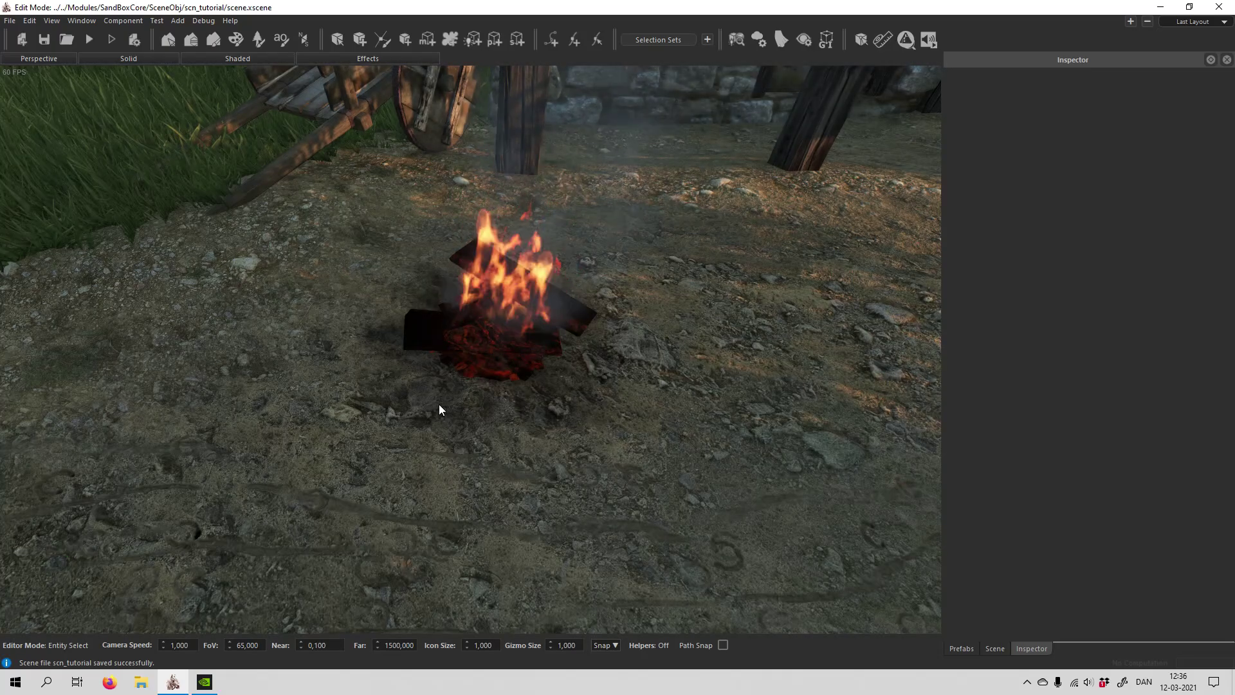
{"action": "key", "text": "h"}
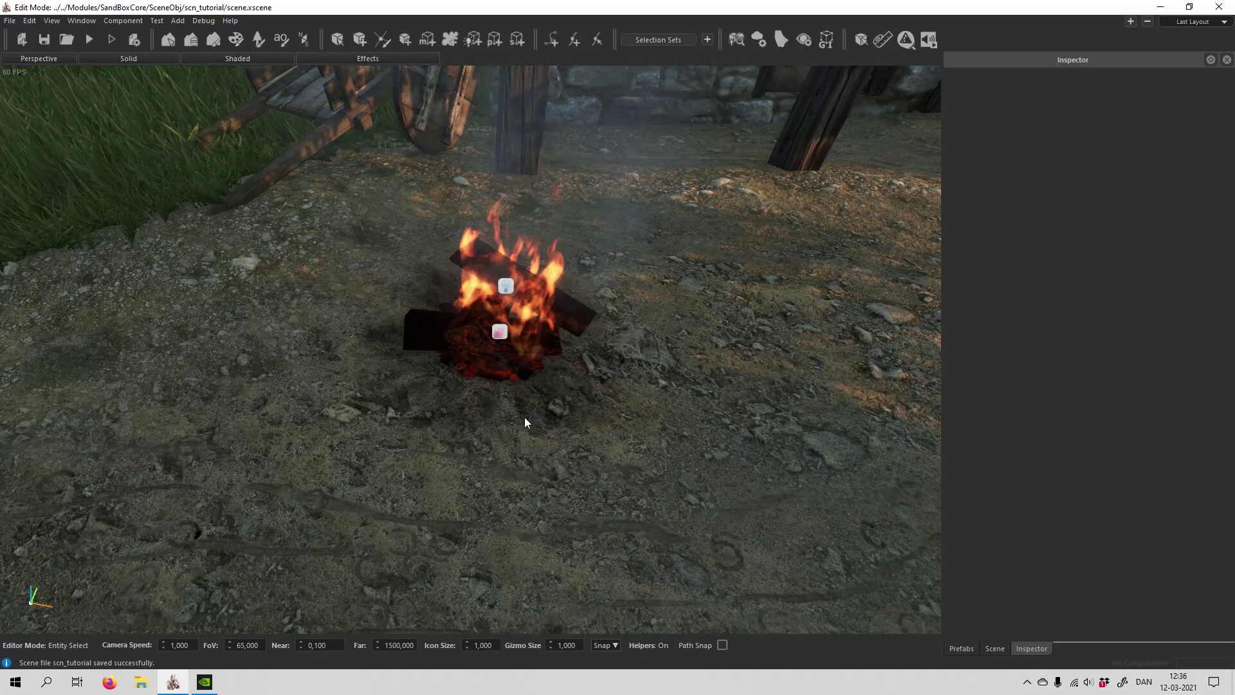
{"action": "left_click", "coordinate": [441, 401]}
{"action": "left_click", "coordinate": [446, 404]}
{"action": "left_click", "coordinate": [445, 404]}
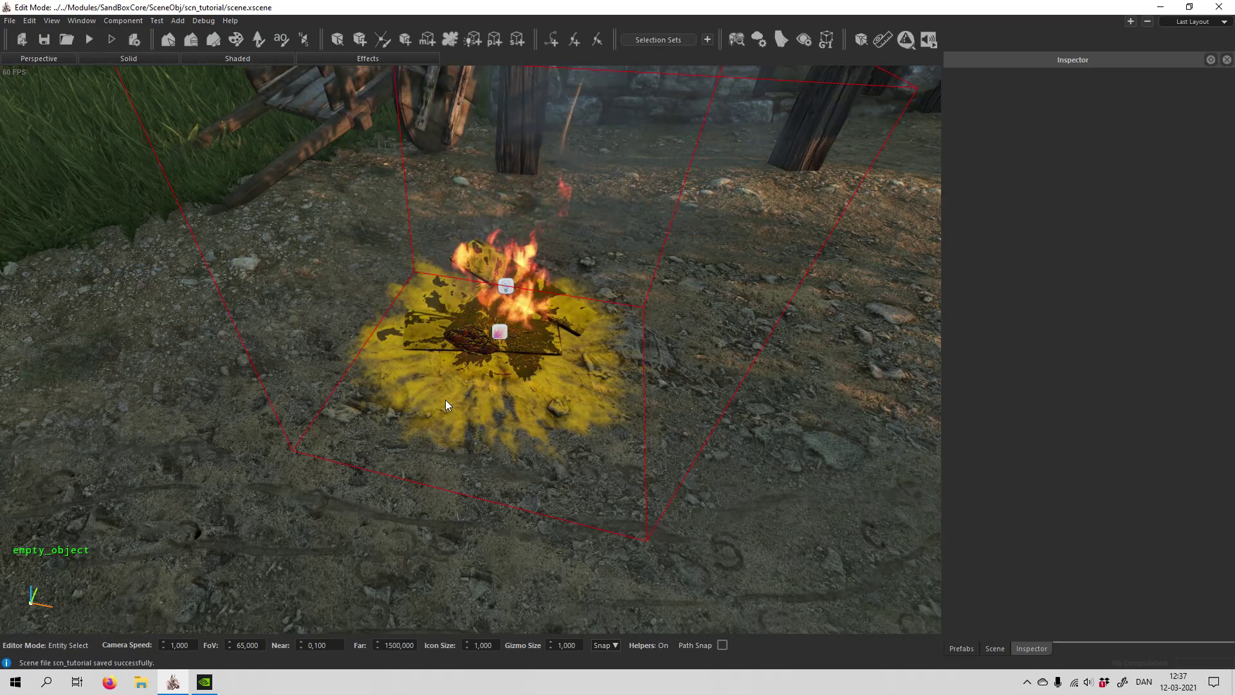
Inspect the puddle and blood stains in front of the stone house with helpers shown, and clear any selection
{"action": "right_click_drag", "start_coordinate": [791, 425], "coordinate": [791, 424]}
{"action": "key", "text": "s"}
{"action": "right_click_drag", "start_coordinate": [583, 520], "coordinate": [728, 422]}
{"action": "key", "text": "w"}
{"action": "key", "text": "w"}
{"action": "key", "text": "s"}
{"action": "key", "text": "s"}
{"action": "key", "text": "w"}
{"action": "key", "text": "s"}
{"action": "right_click_drag", "start_coordinate": [398, 367], "coordinate": [663, 477]}
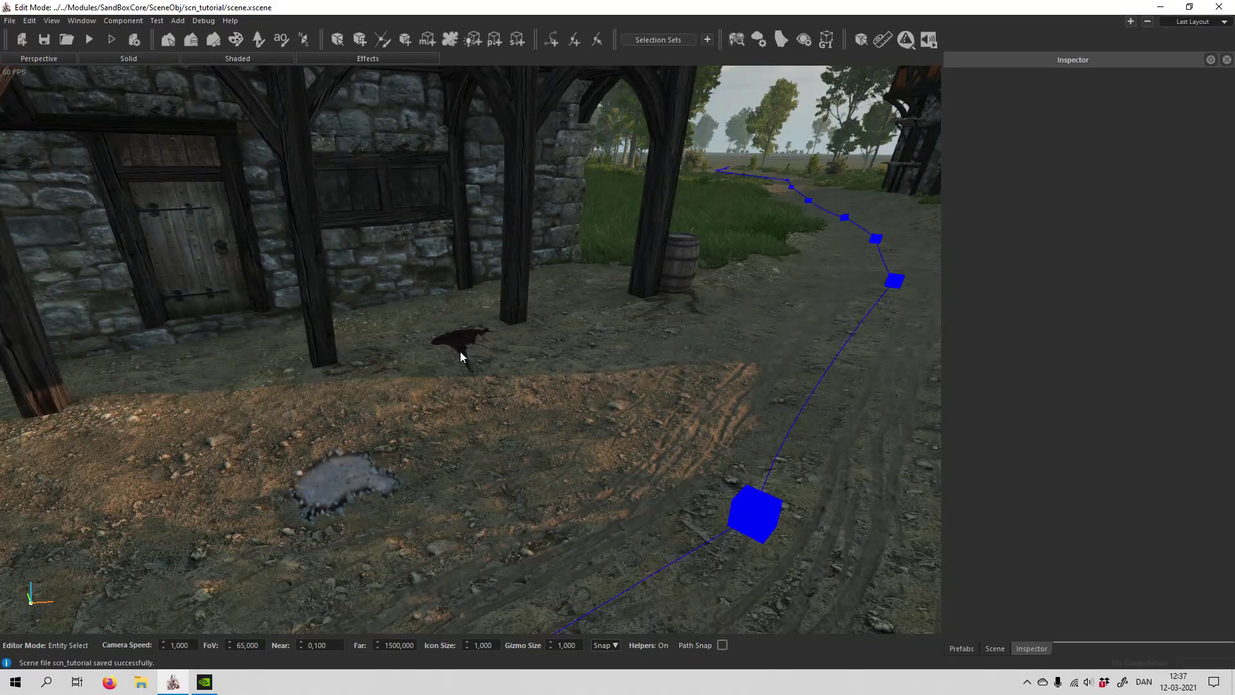
{"action": "left_click", "coordinate": [352, 479]}
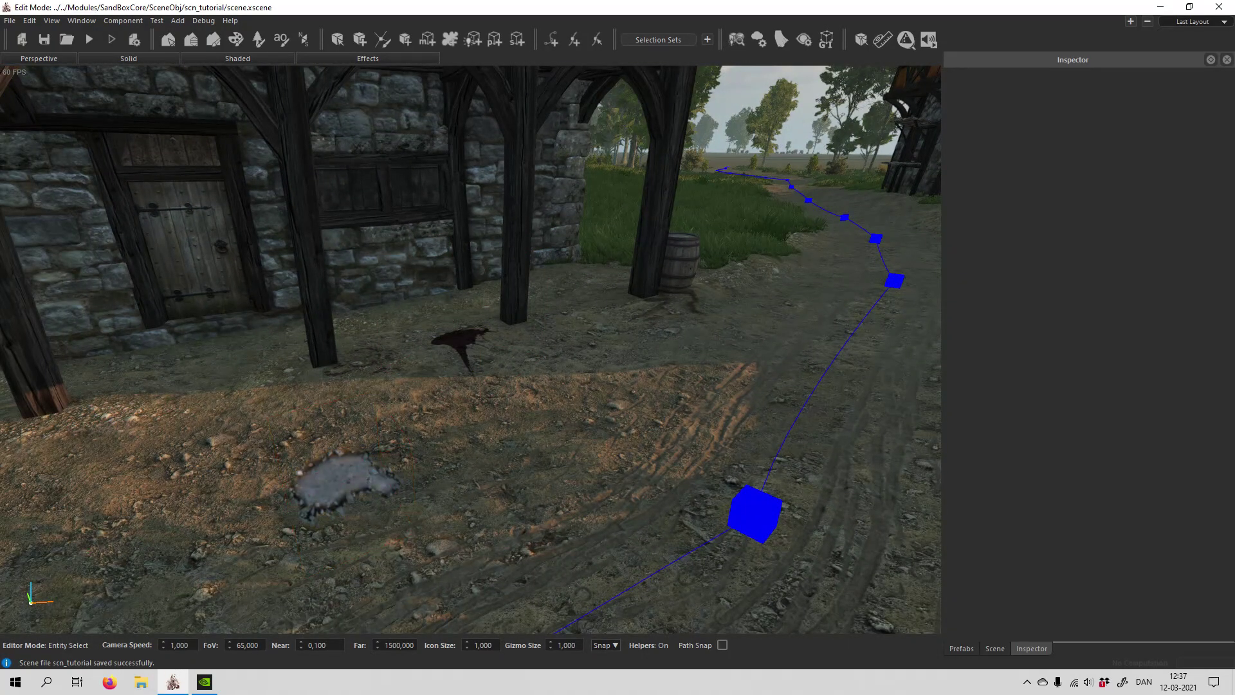
{"action": "key", "text": "w"}
{"action": "right_click_drag", "start_coordinate": [588, 406], "coordinate": [588, 406]}
{"action": "key", "text": "s"}
{"action": "key", "text": "w"}
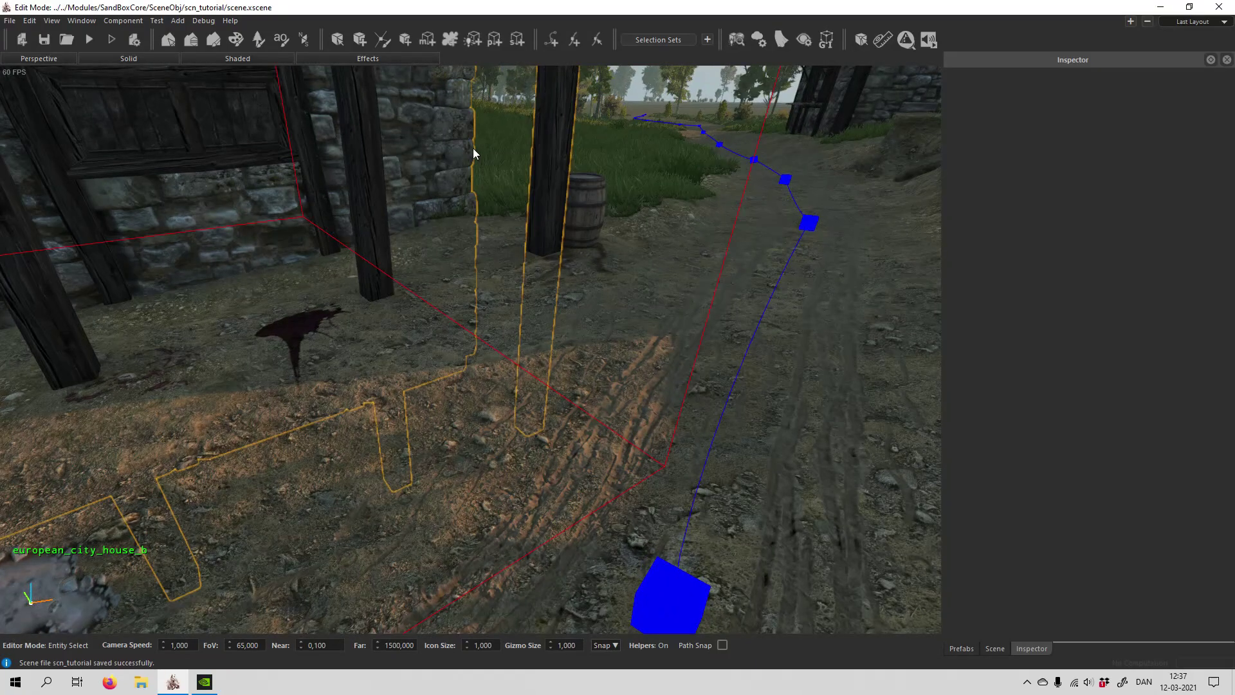
{"action": "key", "text": "Escape"}
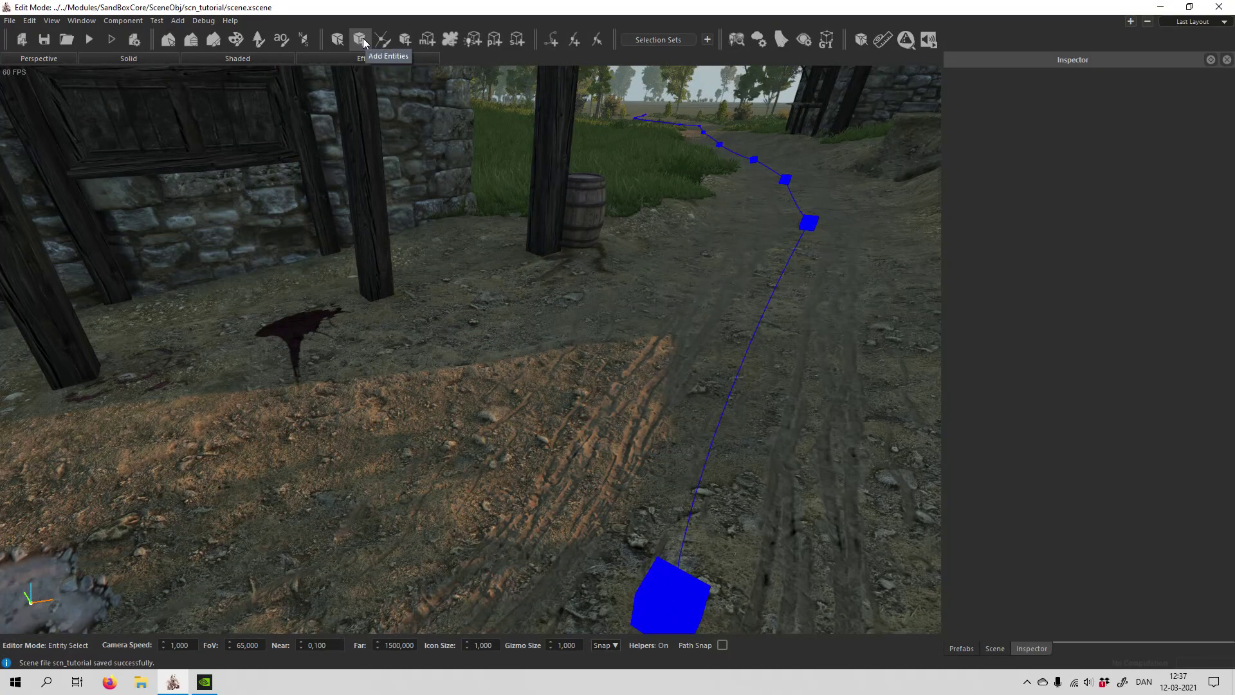
Add an empty entity on the ground near the blood stain and give it a decal with the blood_terrain_decal_8 material
{"action": "left_click", "coordinate": [407, 40]}
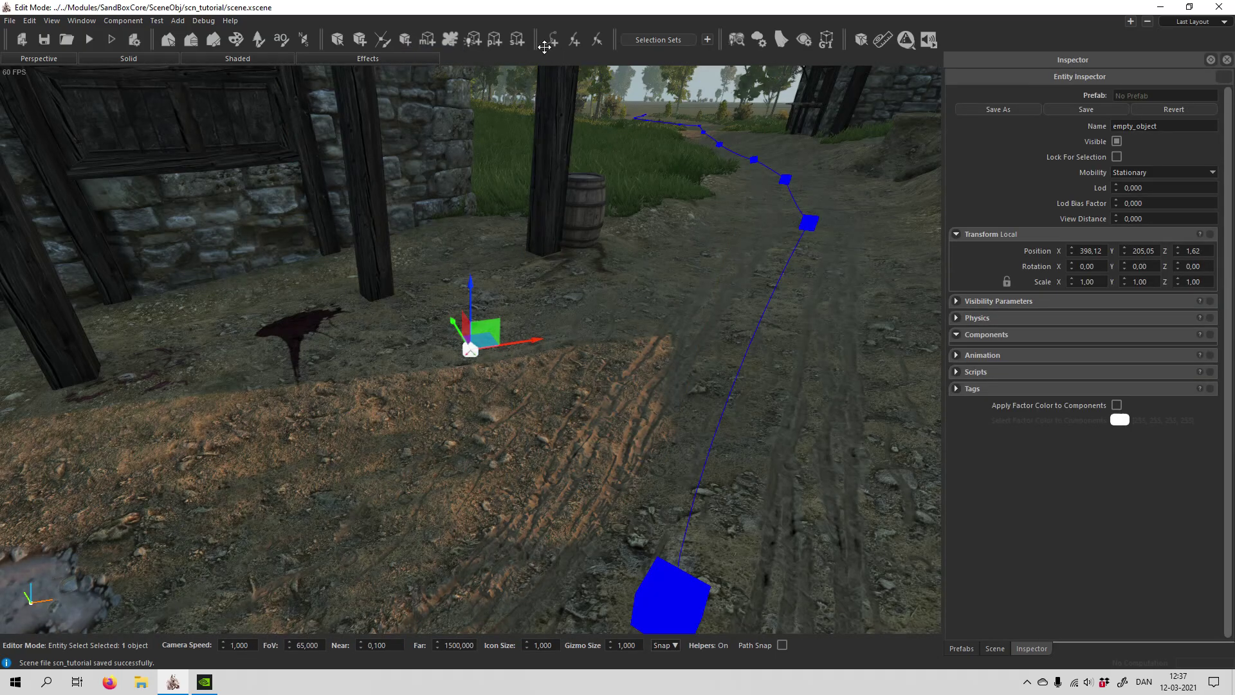
{"action": "left_click", "coordinate": [450, 40]}
{"action": "left_click", "coordinate": [532, 371]}
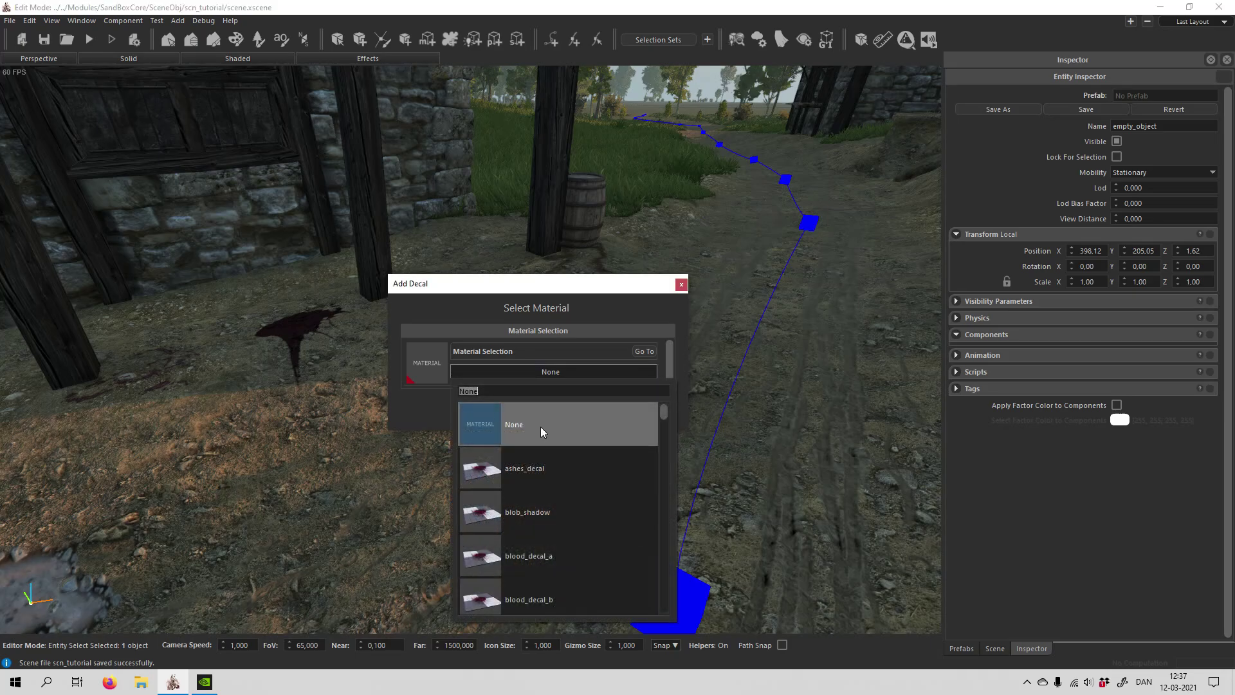
{"action": "scroll", "coordinate": [555, 431], "scroll_direction": "down", "scroll_amount": 6}
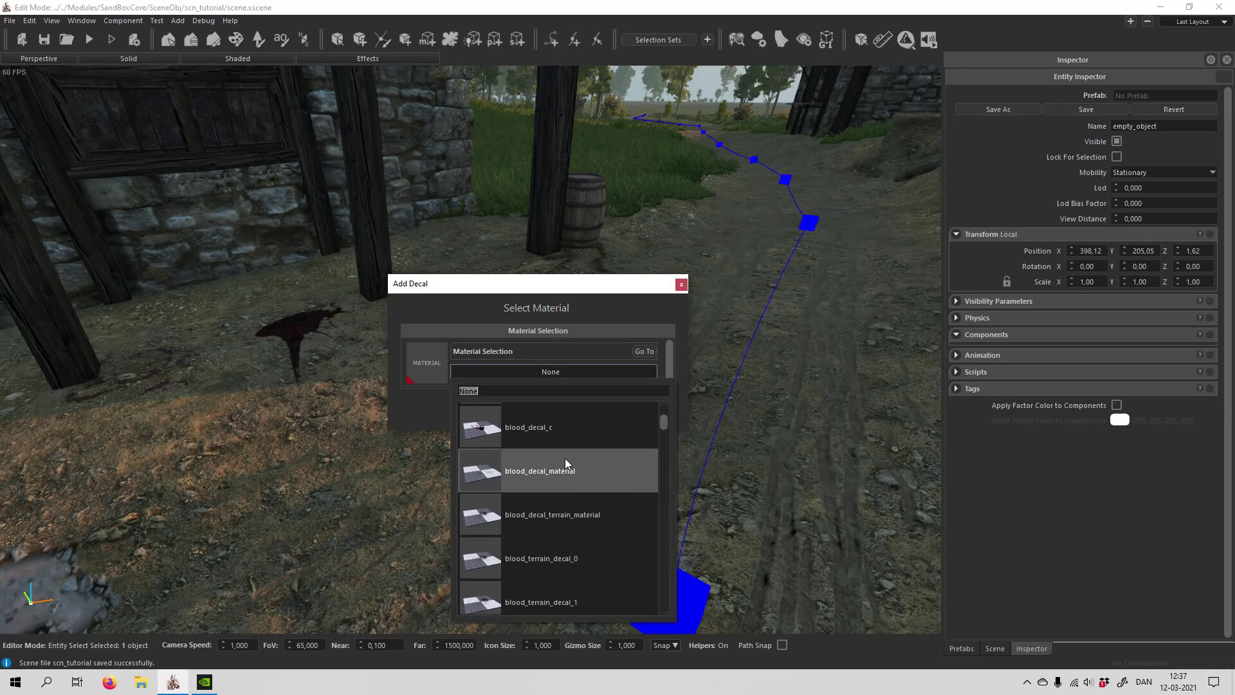
{"action": "scroll", "coordinate": [553, 448], "scroll_direction": "down", "scroll_amount": 6}
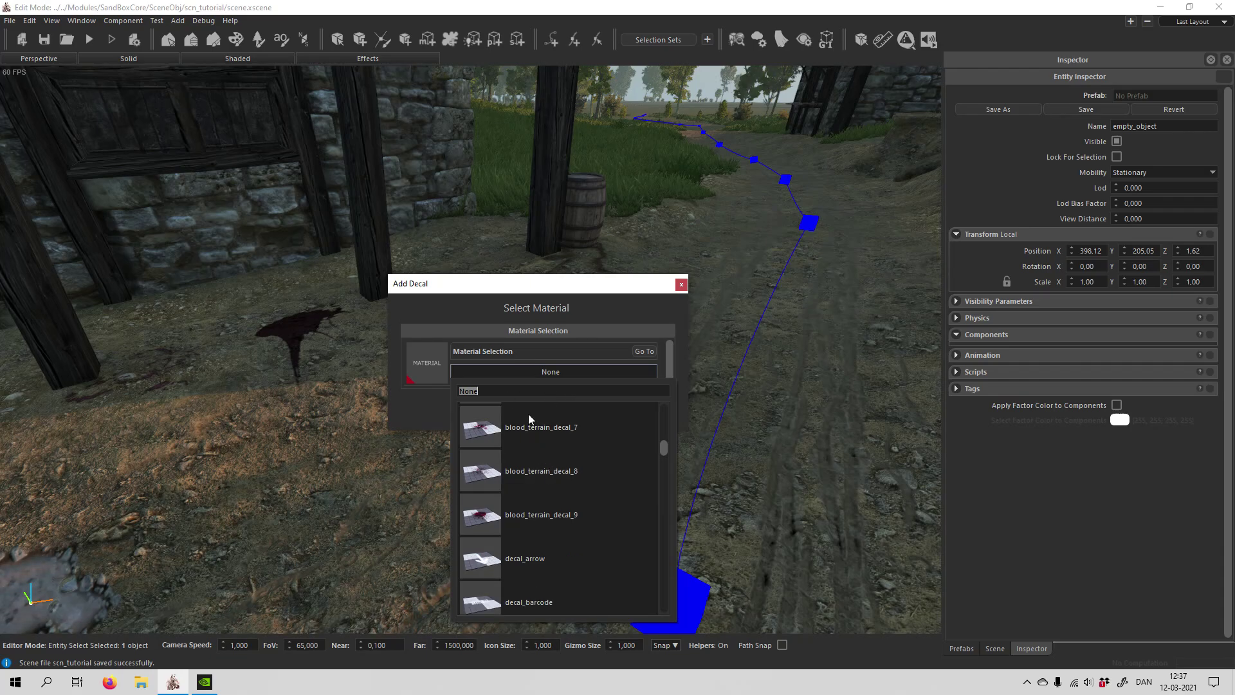
{"action": "left_click", "coordinate": [548, 473]}
{"action": "left_click", "coordinate": [539, 412]}
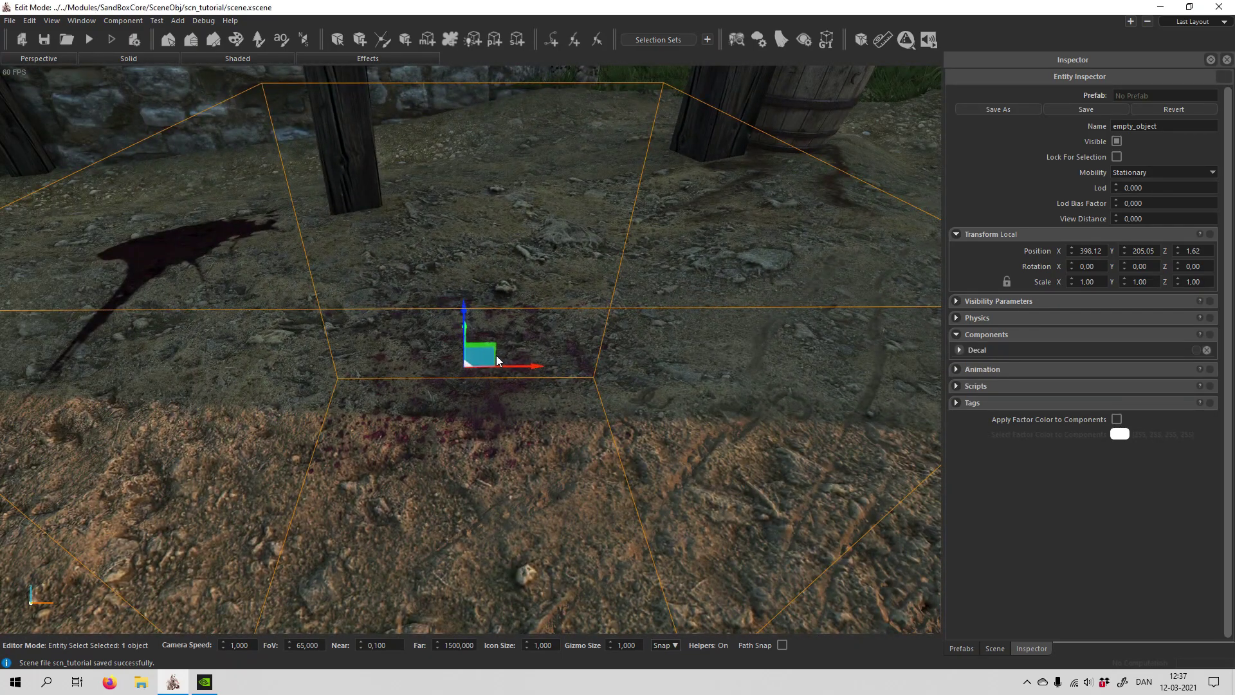
Move the new blood decal across the ground to about X 397,37, Y 204,65, at the edge of the sunlit area
{"action": "left_click_drag", "start_coordinate": [496, 362], "coordinate": [466, 391]}
{"action": "scroll", "coordinate": [613, 304], "scroll_direction": "down", "scroll_amount": 4}
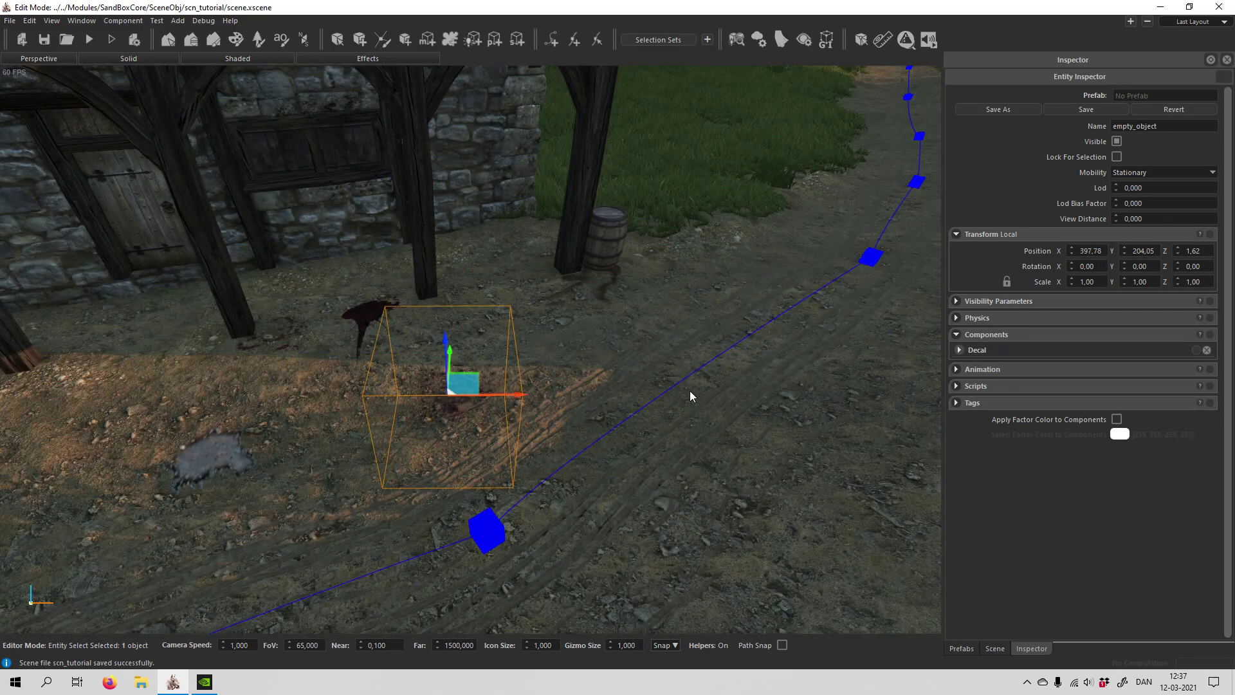
{"action": "middle_click_drag", "start_coordinate": [690, 397], "coordinate": [657, 404]}
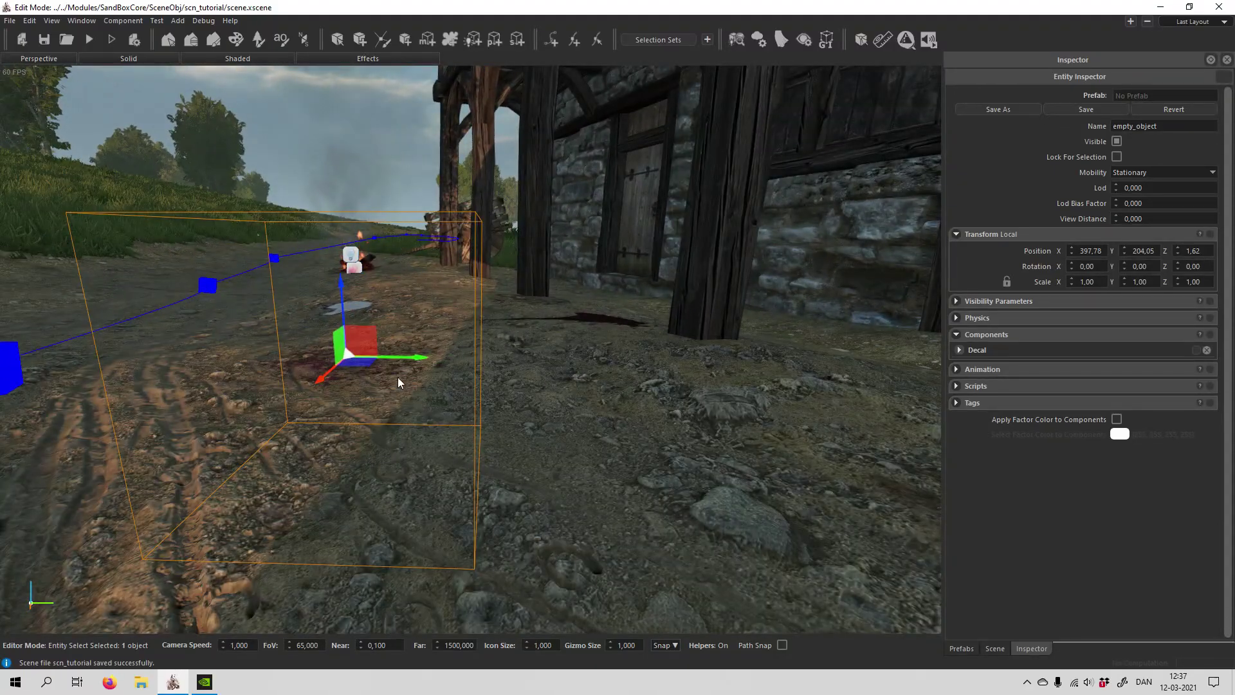
{"action": "right_click_drag", "start_coordinate": [398, 382], "coordinate": [417, 431]}
{"action": "left_click_drag", "start_coordinate": [323, 434], "coordinate": [485, 390]}
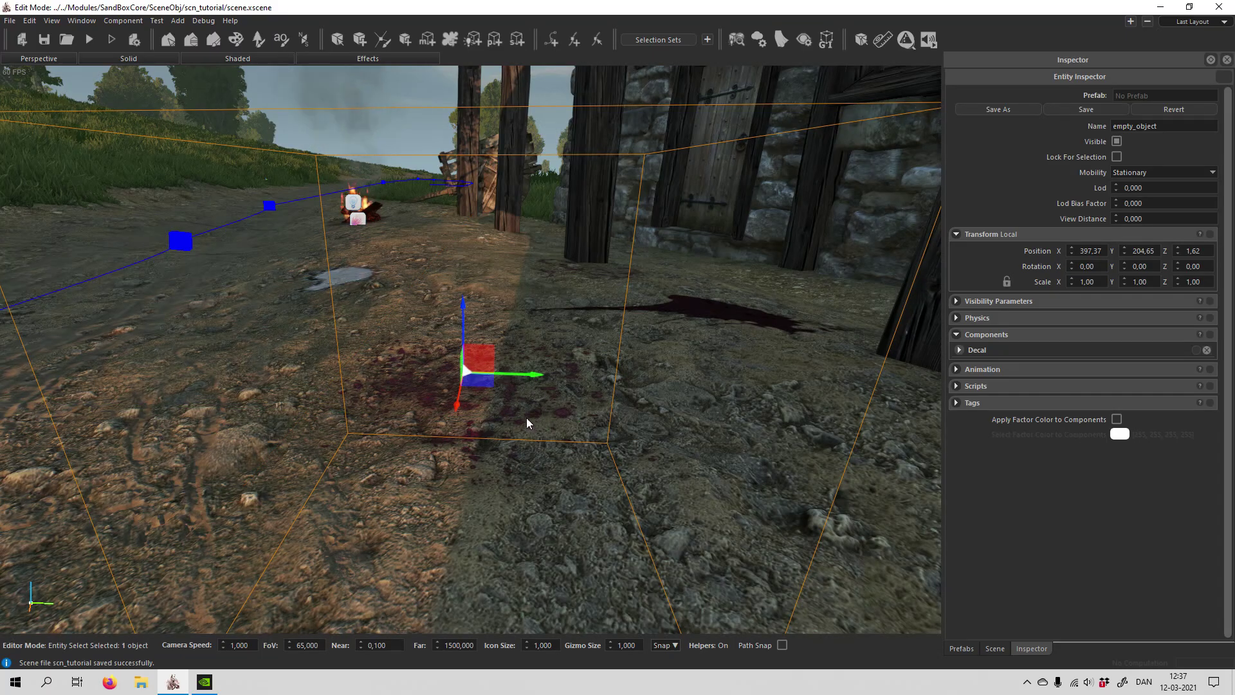
{"action": "right_click_drag", "start_coordinate": [498, 409], "coordinate": [586, 447]}
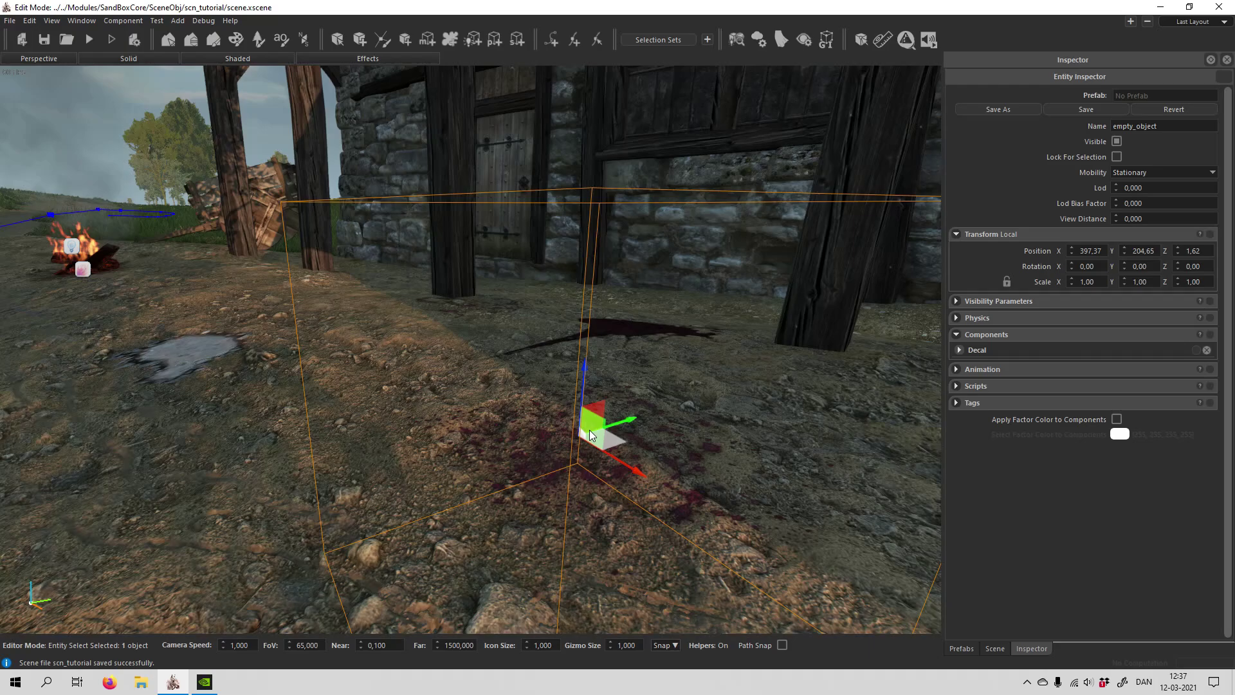
Raise the blood decal off the ground to about X 395,92, Y 203,67, Z 2,40, reposition it further and deselect it
{"action": "left_click_drag", "start_coordinate": [591, 435], "coordinate": [288, 191]}
{"action": "key", "text": "d"}
{"action": "middle_click_drag", "start_coordinate": [267, 398], "coordinate": [306, 431]}
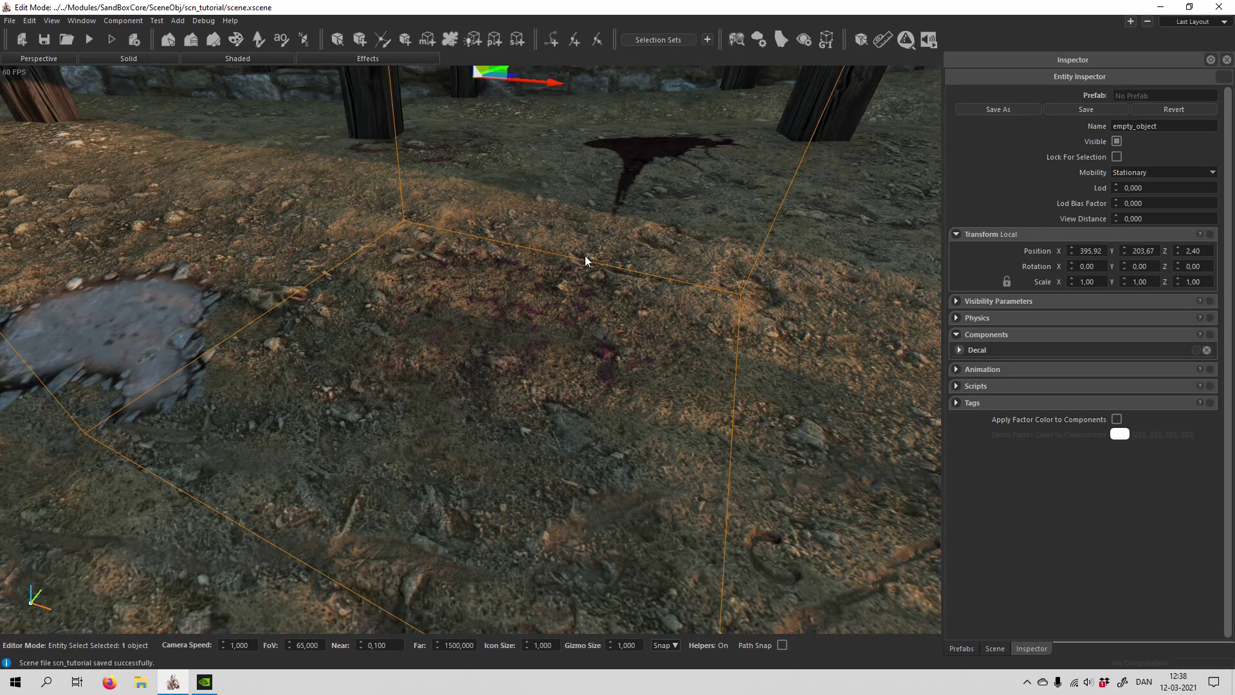
{"action": "key", "text": "d"}
{"action": "middle_click_drag", "start_coordinate": [585, 260], "coordinate": [553, 346]}
{"action": "left_click_drag", "start_coordinate": [398, 233], "coordinate": [413, 274]}
{"action": "key", "text": "a"}
{"action": "middle_click_drag", "start_coordinate": [415, 283], "coordinate": [446, 377]}
{"action": "left_click_drag", "start_coordinate": [505, 335], "coordinate": [345, 222]}
{"action": "left_click", "coordinate": [544, 363]}
Add an empty entity on the ground beside the dark blood stain, at about X 397,83, Y 206,06, Z 1,68
{"action": "middle_click_drag", "start_coordinate": [544, 363], "coordinate": [482, 400]}
{"action": "key", "text": "w"}
{"action": "key", "text": "s"}
{"action": "right_click_drag", "start_coordinate": [502, 415], "coordinate": [448, 384]}
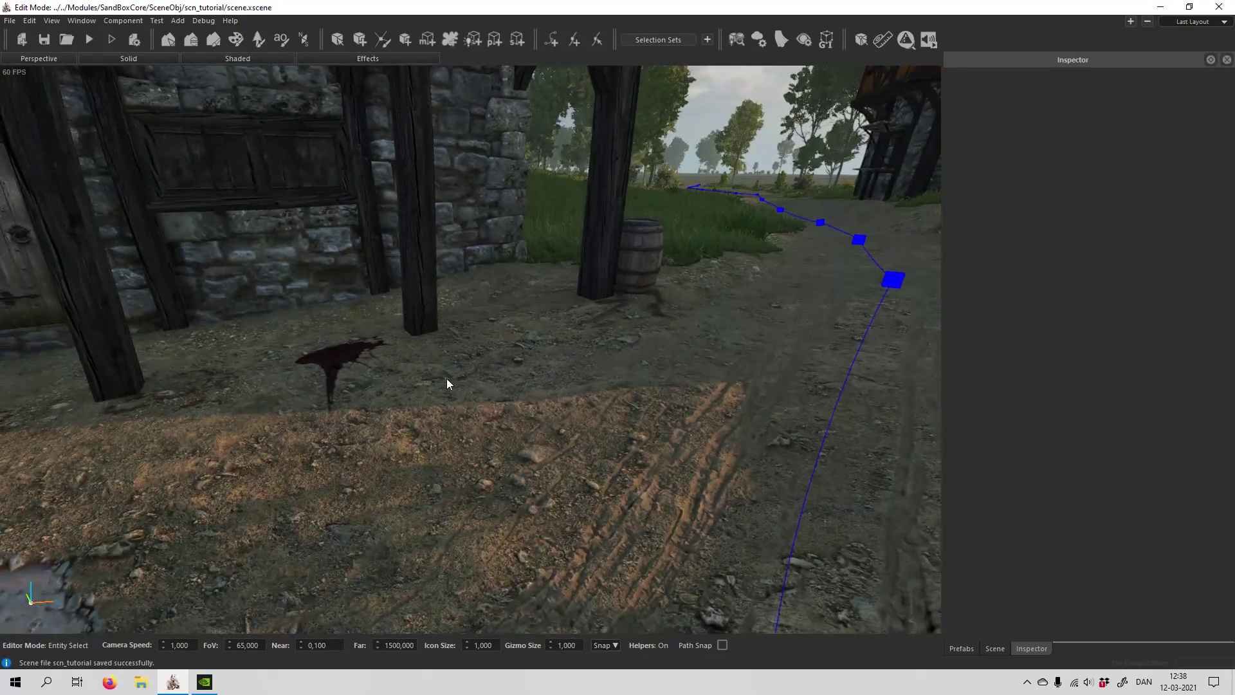
{"action": "left_click", "coordinate": [405, 40]}
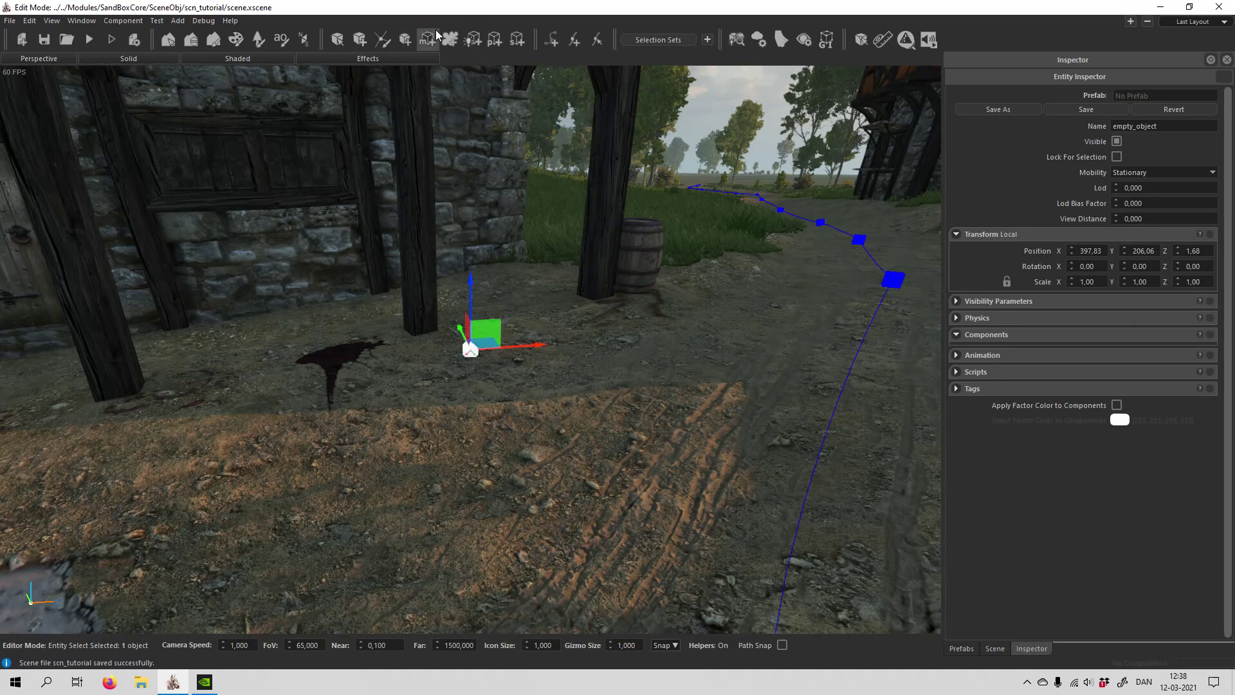
Give the new empty entity a decal with the decal_leaking_a_wet material
{"action": "left_click", "coordinate": [451, 41]}
{"action": "left_click", "coordinate": [531, 372]}
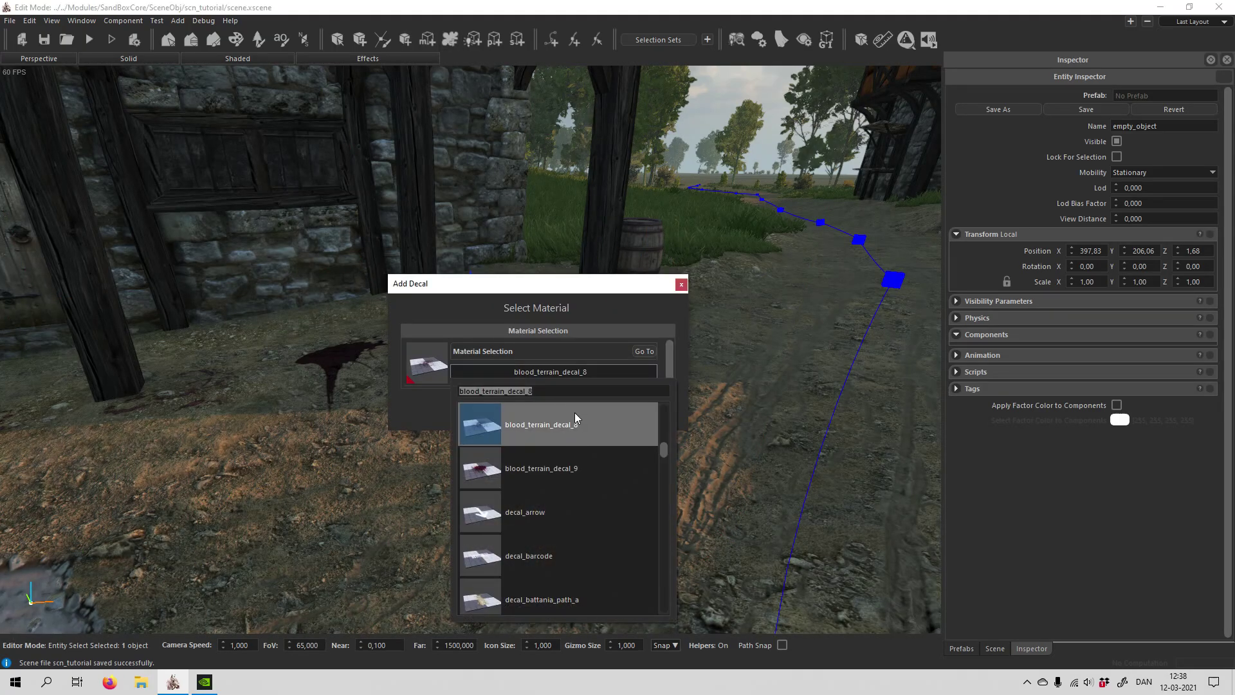
{"action": "scroll", "coordinate": [583, 433], "scroll_direction": "down", "scroll_amount": 3}
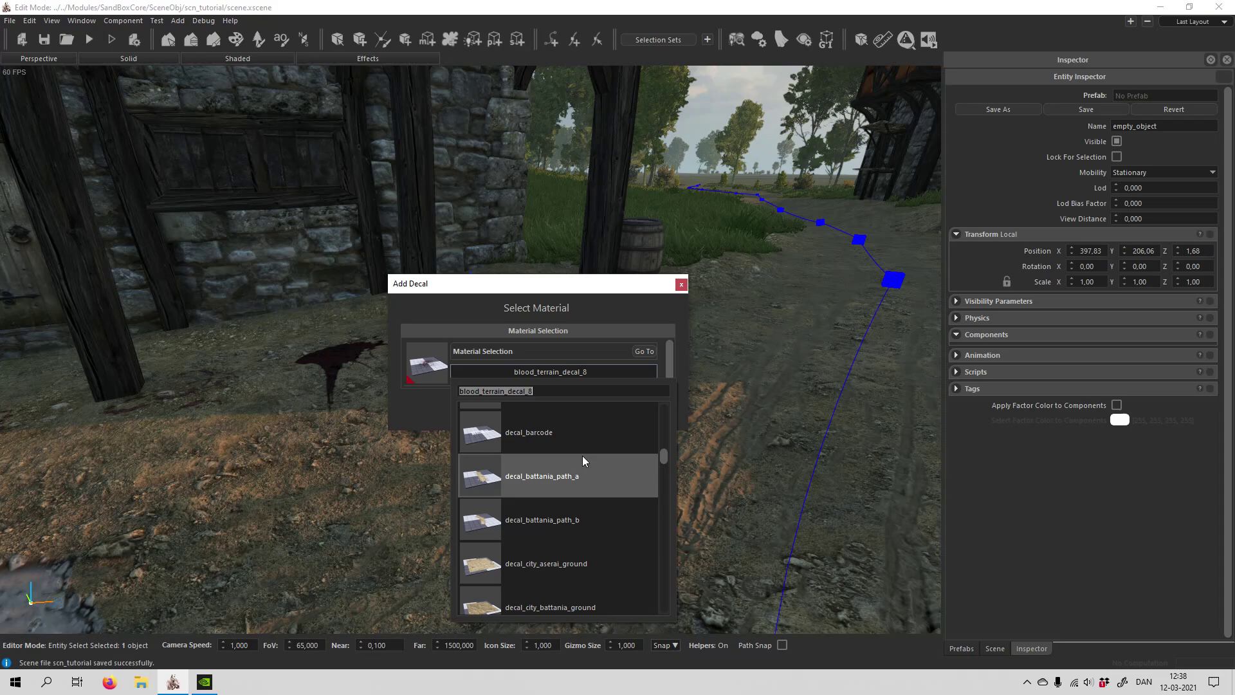
{"action": "scroll", "coordinate": [582, 464], "scroll_direction": "down", "scroll_amount": 5}
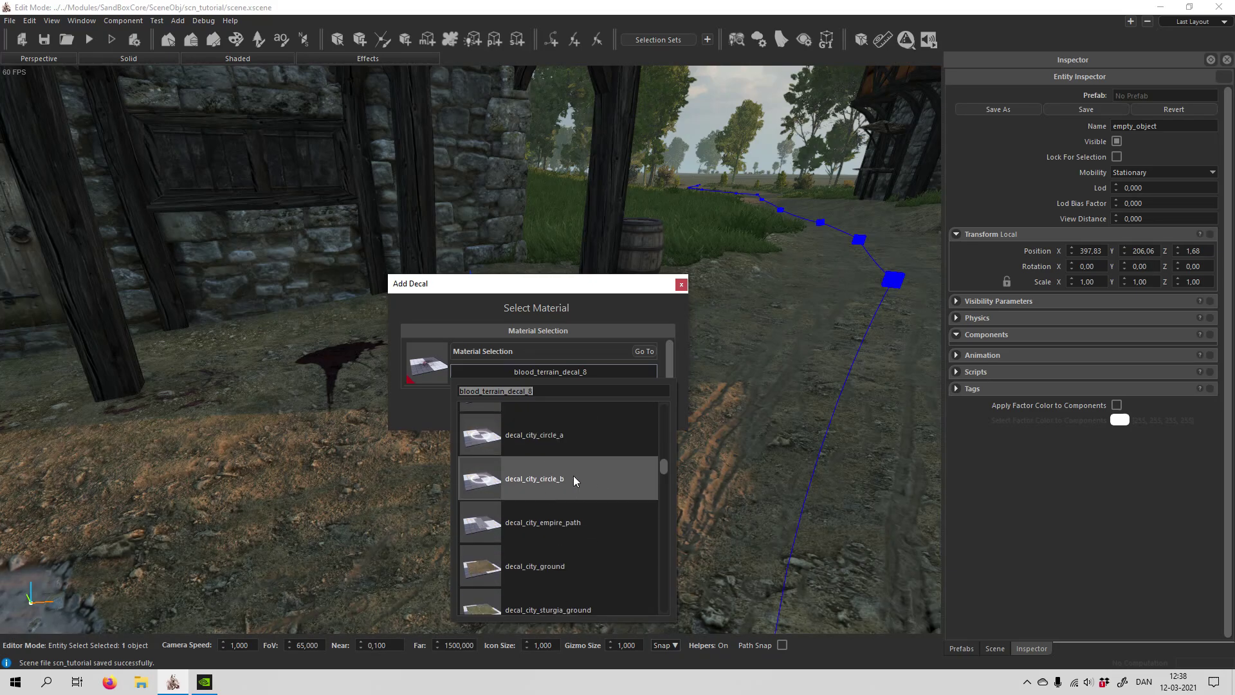
{"action": "scroll", "coordinate": [579, 486], "scroll_direction": "down", "scroll_amount": 2}
{"action": "scroll", "coordinate": [599, 489], "scroll_direction": "down", "scroll_amount": 5}
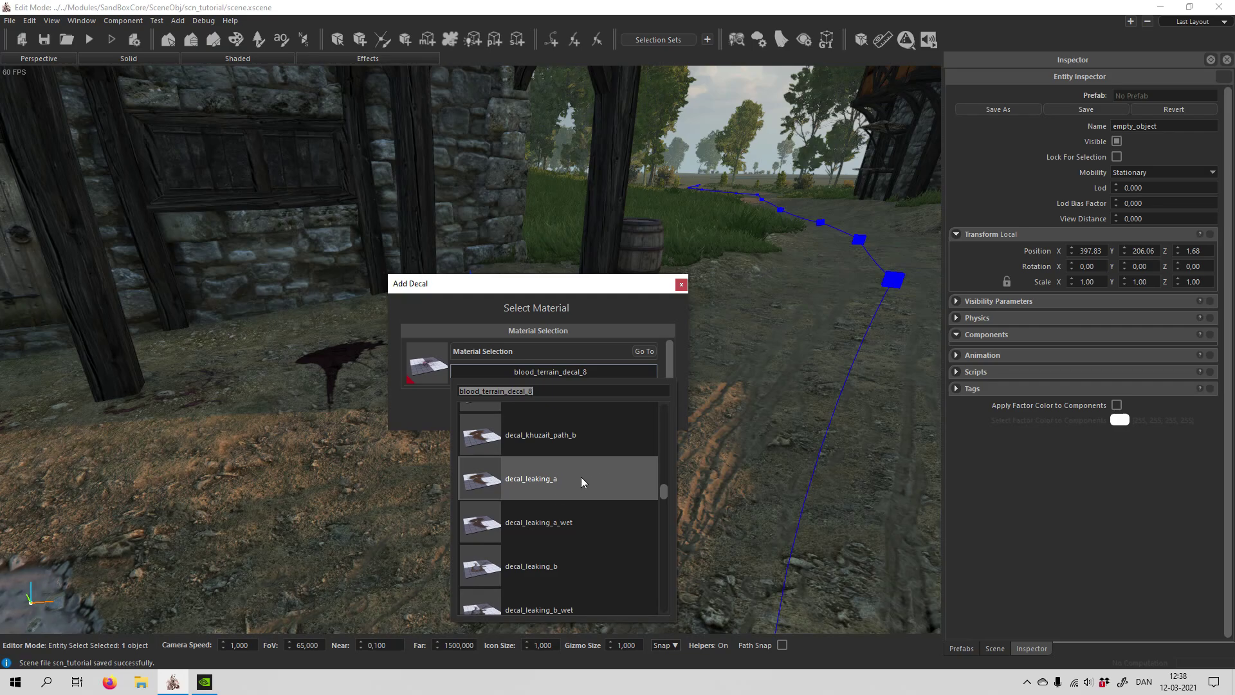
{"action": "scroll", "coordinate": [583, 481], "scroll_direction": "down", "scroll_amount": 2}
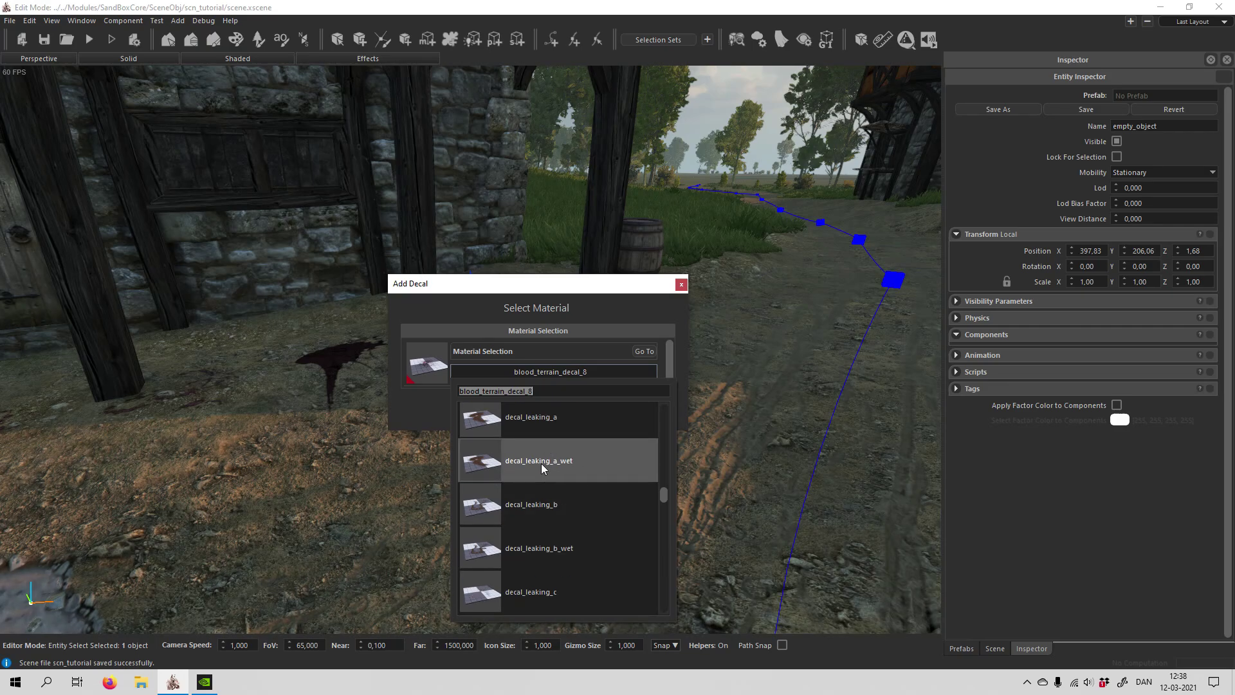
{"action": "left_click", "coordinate": [543, 468]}
{"action": "left_click", "coordinate": [556, 415]}
Move the leaking decal past the barrel and onto the puddle, to about X 394,38, Y 202,86
{"action": "middle_click_drag", "start_coordinate": [579, 438], "coordinate": [532, 320]}
{"action": "key", "text": "w"}
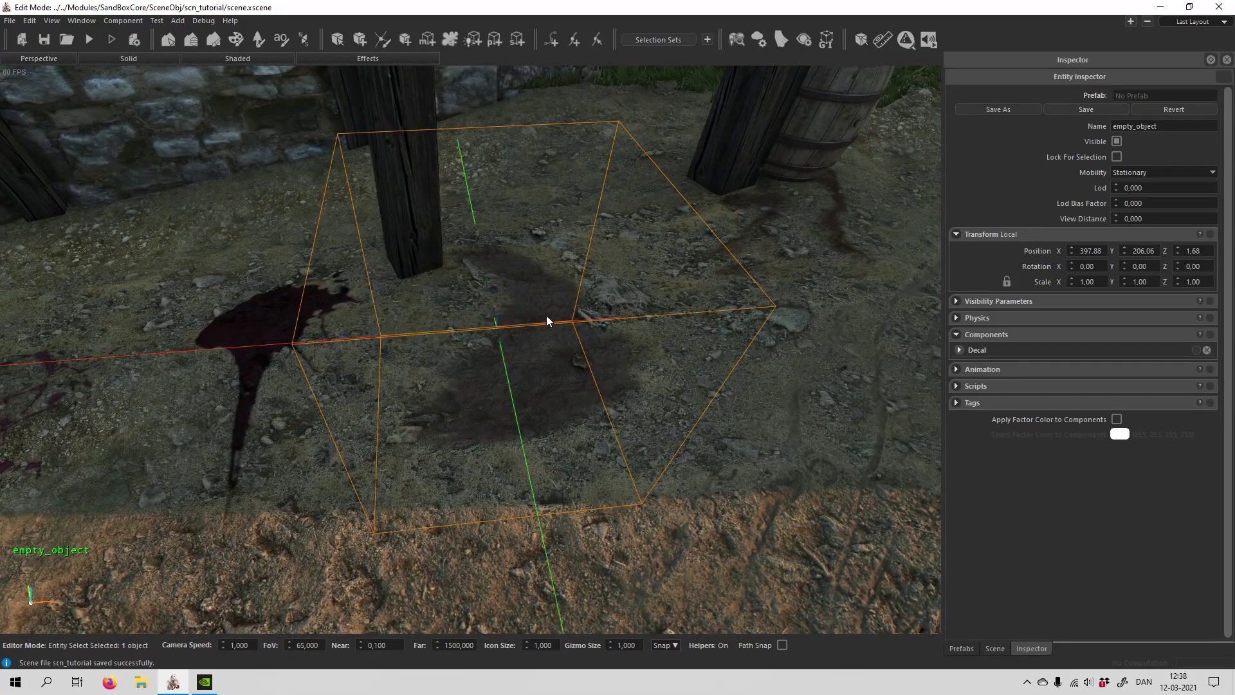
{"action": "left_click_drag", "start_coordinate": [547, 317], "coordinate": [569, 199]}
{"action": "key", "text": "d"}
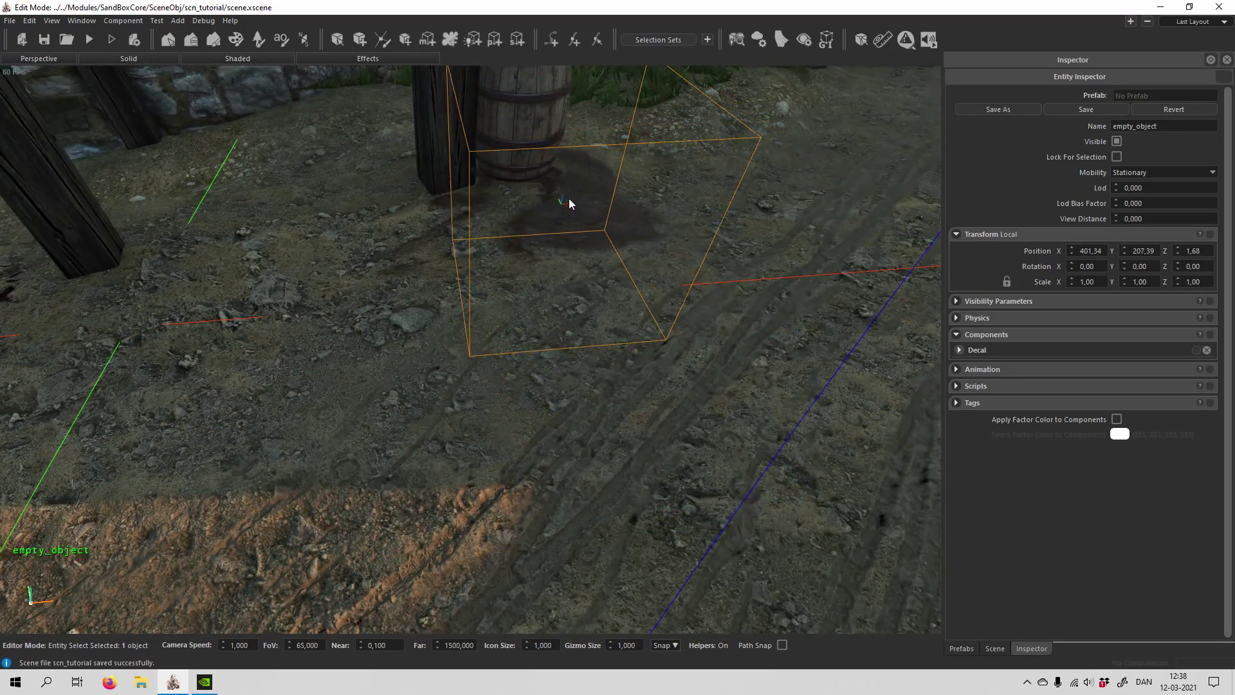
{"action": "left_click_drag", "start_coordinate": [573, 280], "coordinate": [250, 231]}
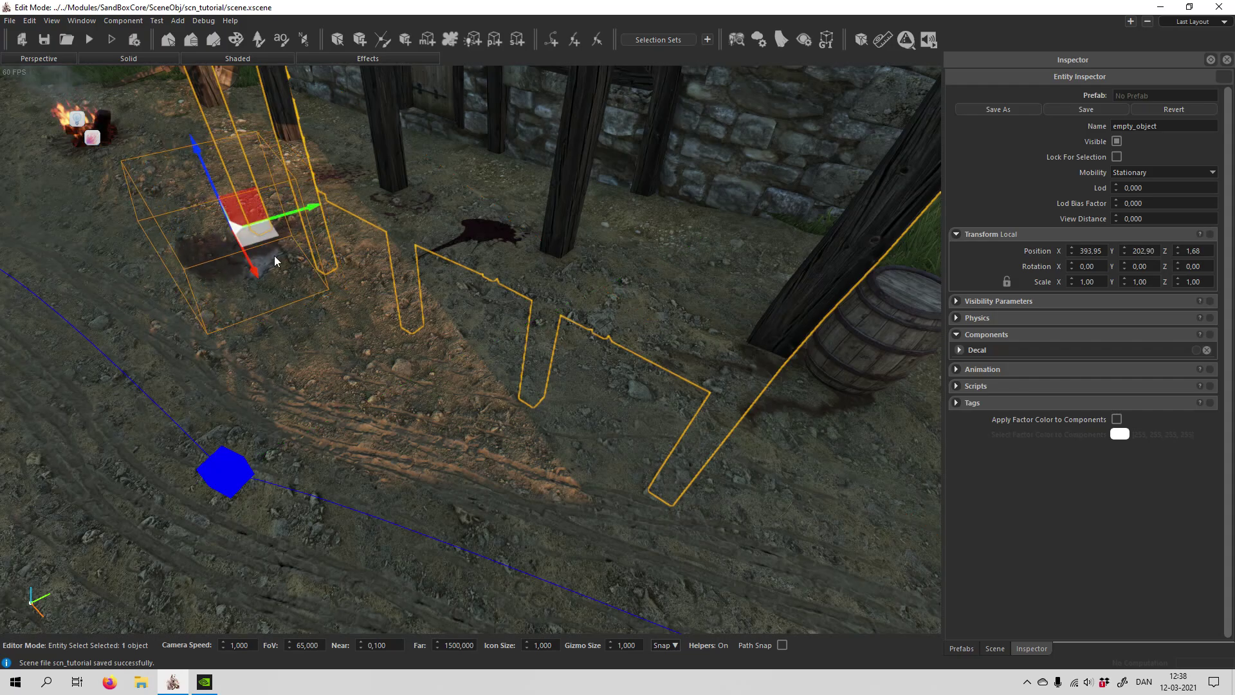
{"action": "key", "text": "a"}
{"action": "mouse_move", "coordinate": [275, 262]}
{"action": "middle_mouse_down"}
{"action": "mouse_move", "coordinate": [267, 200]}
{"action": "mouse_move", "coordinate": [277, 261]}
{"action": "middle_mouse_up"}
{"action": "key", "text": "w"}
{"action": "left_click_drag", "start_coordinate": [413, 198], "coordinate": [444, 228]}
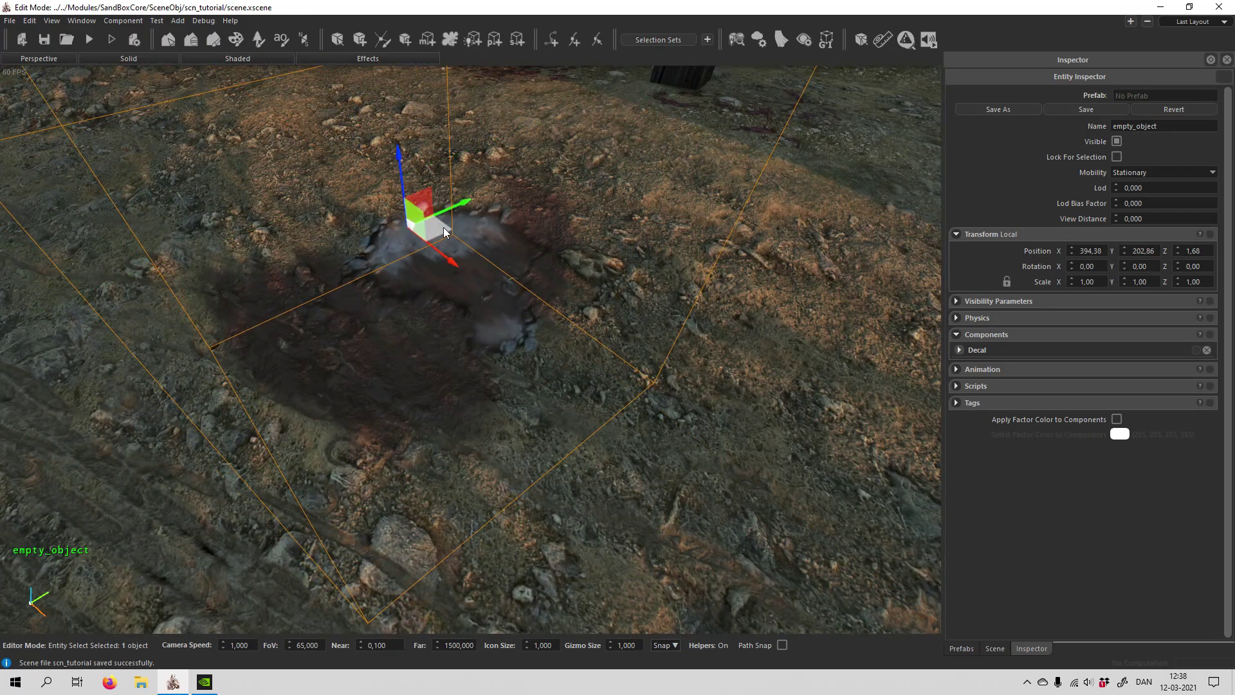
Rotate the leaking decal around Z to about -58,01 so it overlaps the puddle, and deselect it
{"action": "mouse_move", "coordinate": [669, 316]}
{"action": "left_mouse_down"}
{"action": "mouse_move", "coordinate": [595, 320]}
{"action": "mouse_move", "coordinate": [657, 307]}
{"action": "left_mouse_up"}
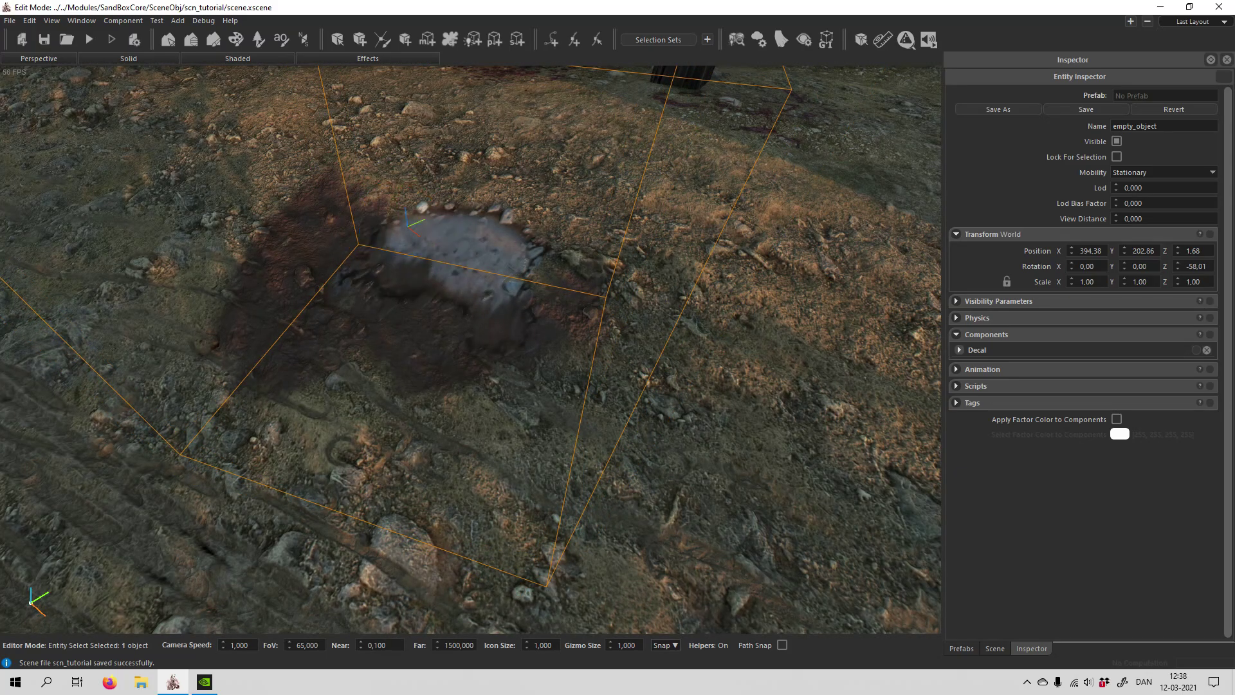
{"action": "key", "text": "s"}
{"action": "middle_click_drag", "start_coordinate": [695, 315], "coordinate": [772, 290]}
{"action": "left_click", "coordinate": [736, 323]}
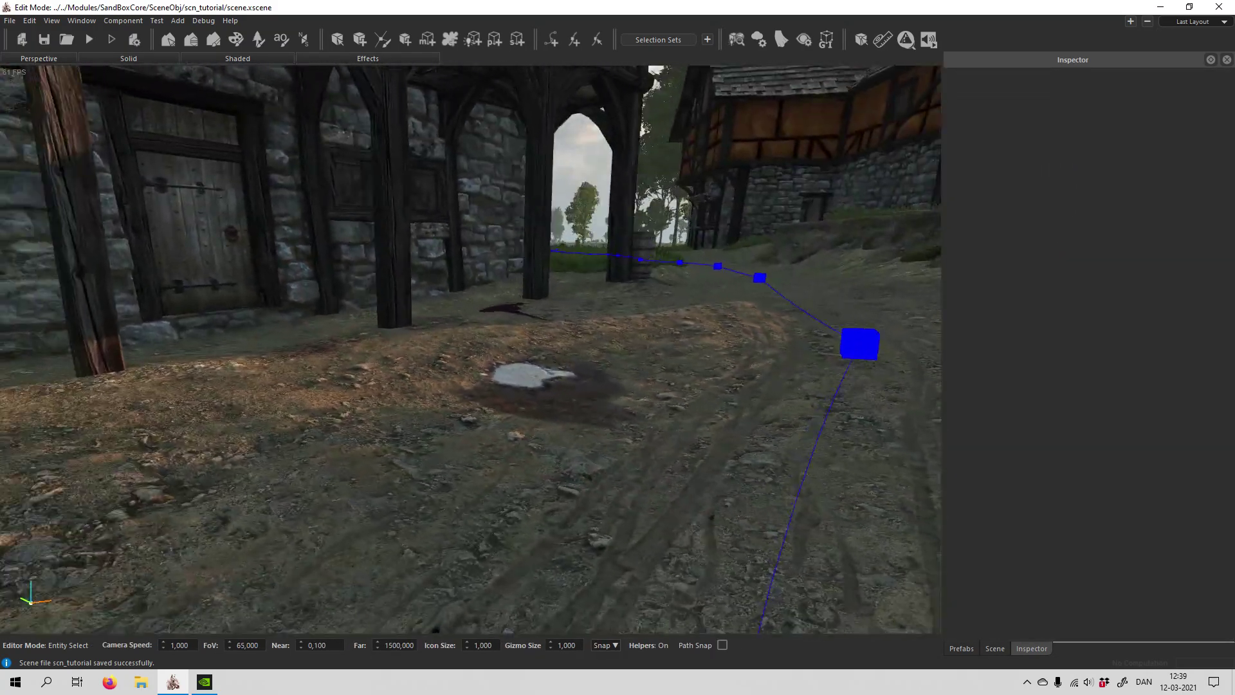
Examine the layered puddle decals, the dirt road and the mossy rock cliff beside it from several angles
{"action": "key", "text": "w"}
{"action": "middle_click_drag", "start_coordinate": [451, 444], "coordinate": [716, 431]}
{"action": "key", "text": "s"}
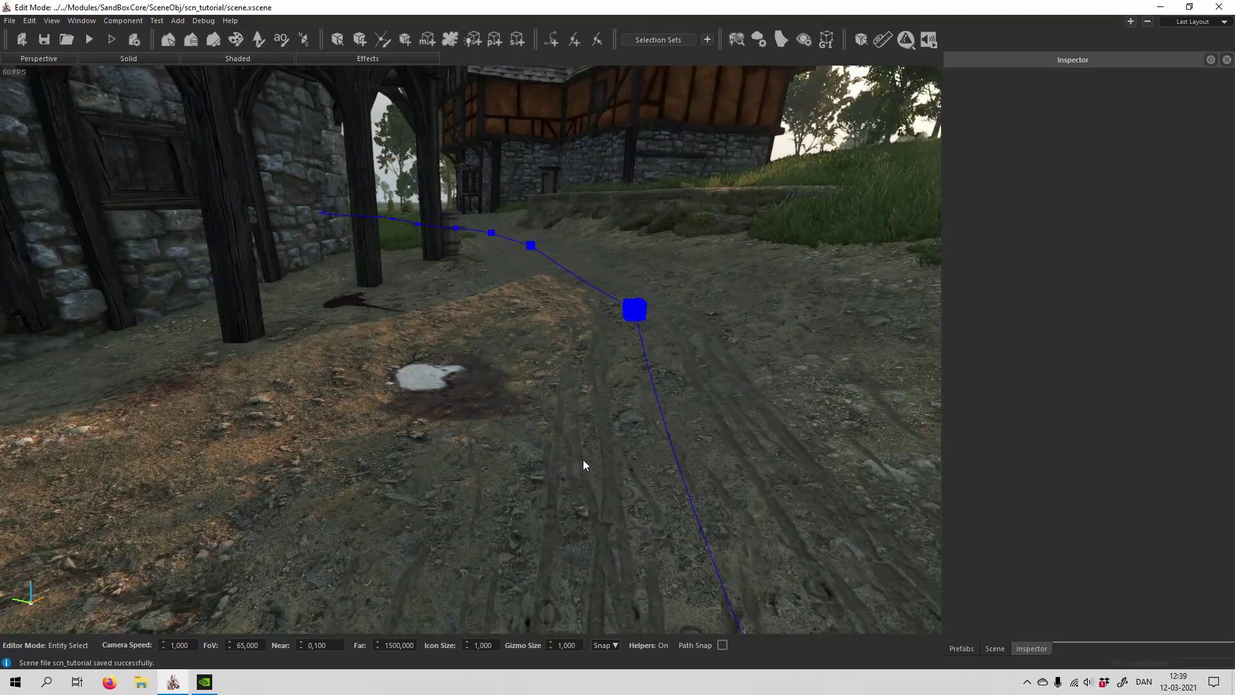
{"action": "right_click_drag", "start_coordinate": [583, 459], "coordinate": [449, 487]}
{"action": "key", "text": "w"}
{"action": "right_click_drag", "start_coordinate": [449, 433], "coordinate": [505, 466]}
{"action": "key", "text": "s"}
{"action": "key", "text": "w"}
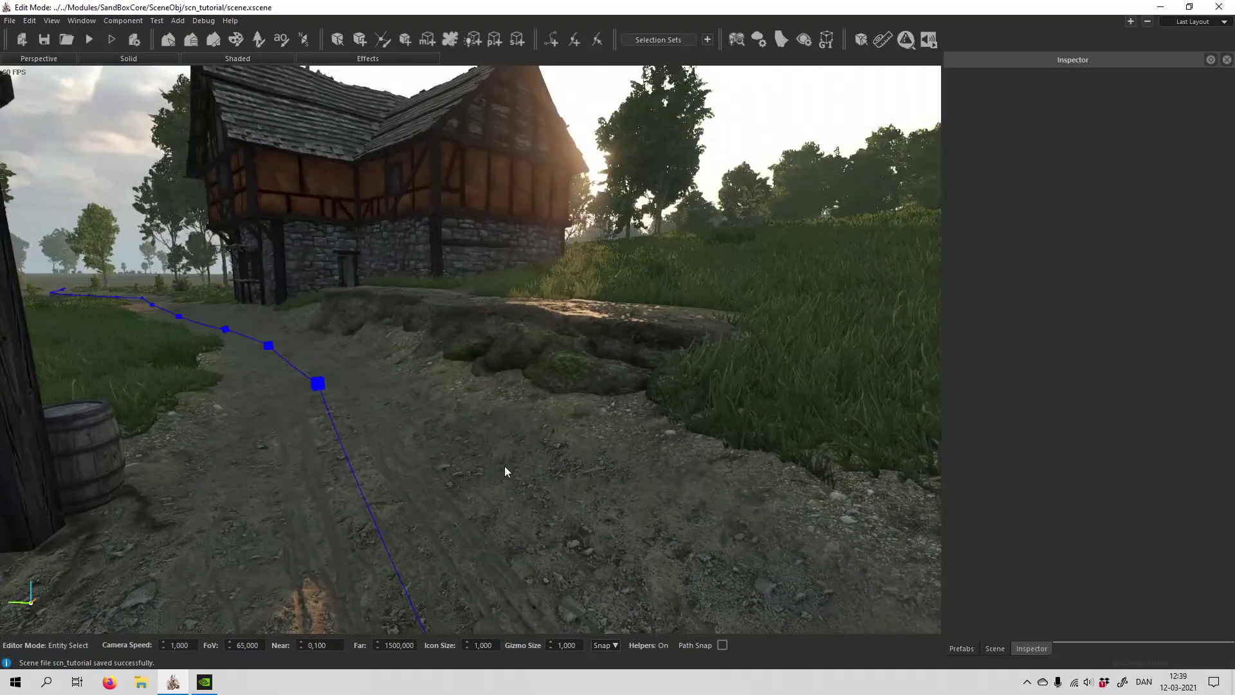
{"action": "right_click_drag", "start_coordinate": [545, 414], "coordinate": [494, 468]}
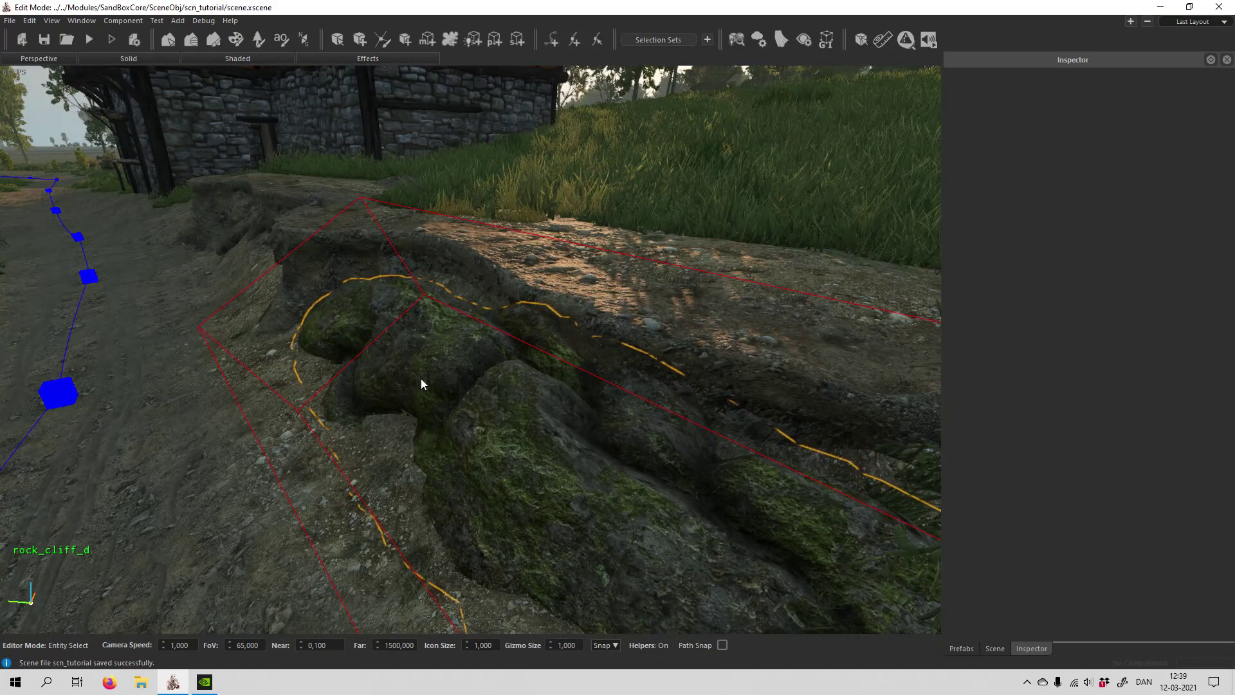
{"action": "right_click_drag", "start_coordinate": [421, 379], "coordinate": [444, 466]}
{"action": "key", "text": "Escape"}
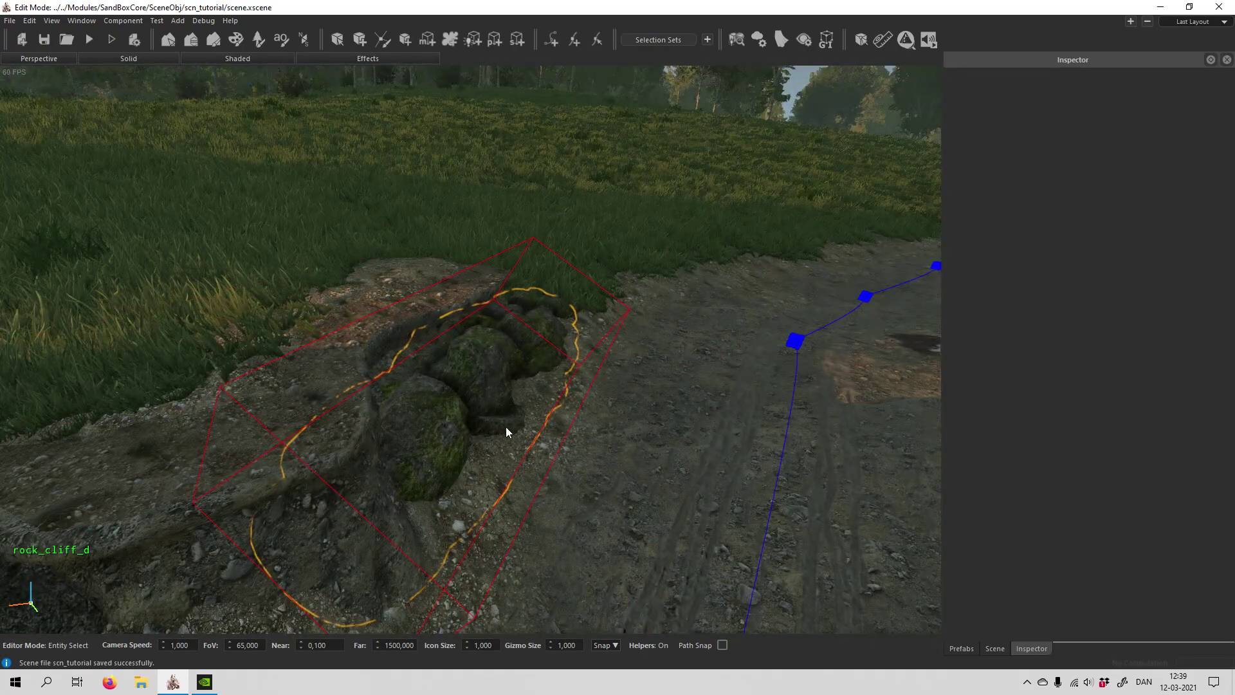
{"action": "right_click_drag", "start_coordinate": [506, 426], "coordinate": [522, 473]}
Place an editor_plane prefab on the grass behind the stone house and raise it to about Z 4,86
{"action": "scroll", "coordinate": [539, 372], "scroll_direction": "down", "scroll_amount": 4}
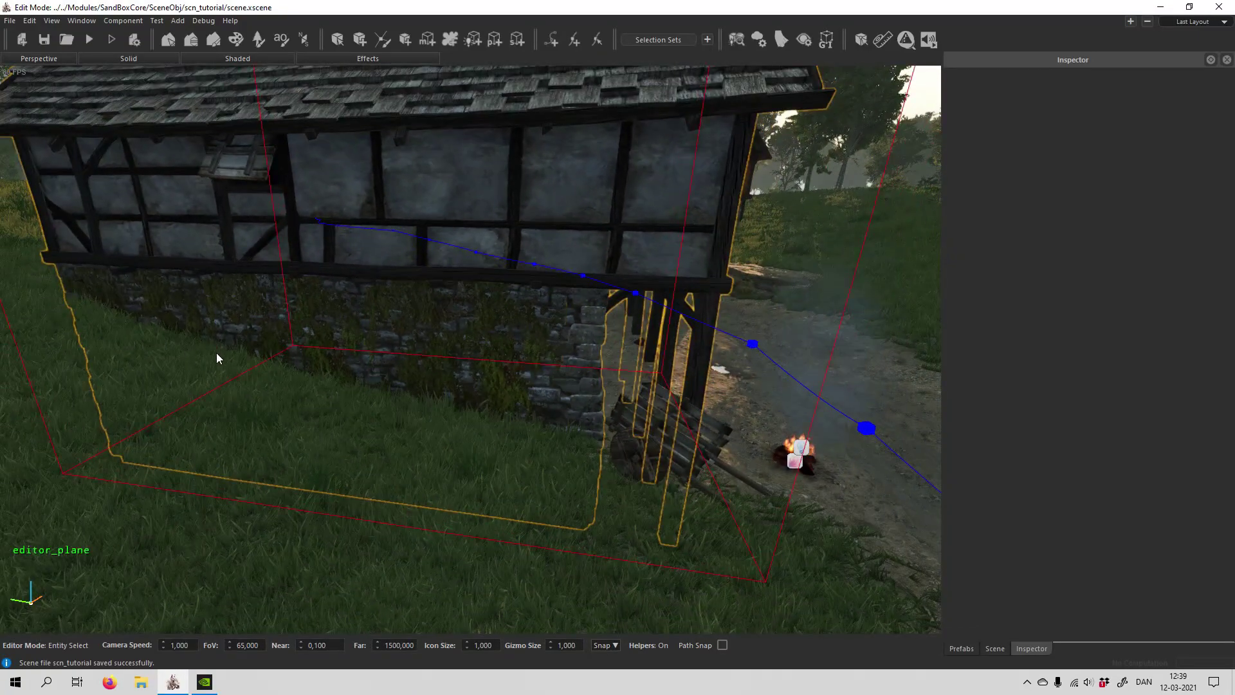
{"action": "right_click_drag", "start_coordinate": [530, 386], "coordinate": [270, 427]}
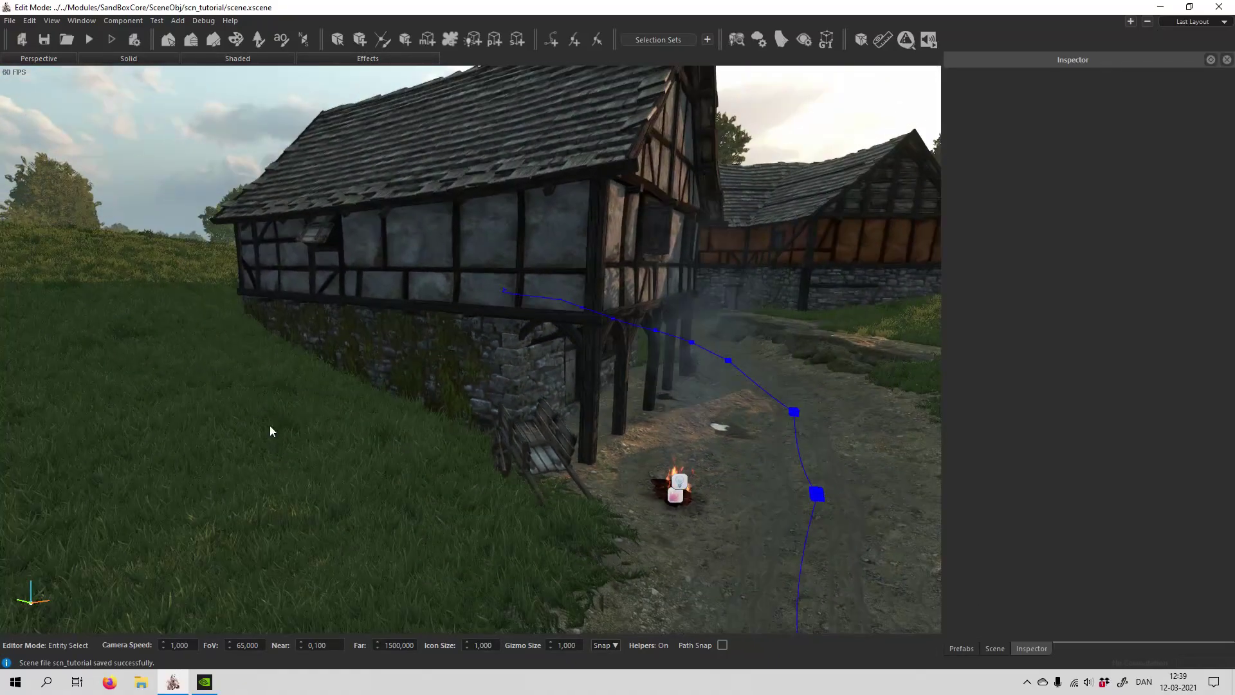
{"action": "mouse_move", "coordinate": [422, 515]}
{"action": "right_mouse_down"}
{"action": "mouse_move", "coordinate": [400, 528]}
{"action": "mouse_move", "coordinate": [404, 504]}
{"action": "right_mouse_up"}
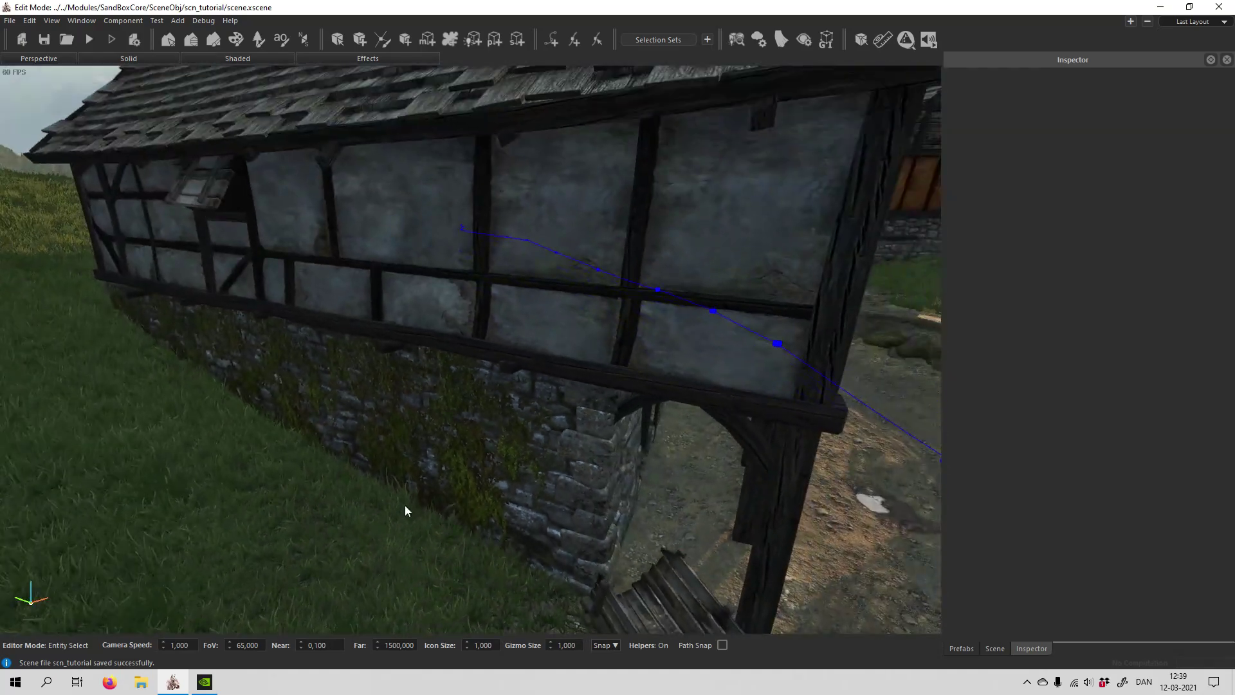
{"action": "right_click_drag", "start_coordinate": [448, 455], "coordinate": [395, 171]}
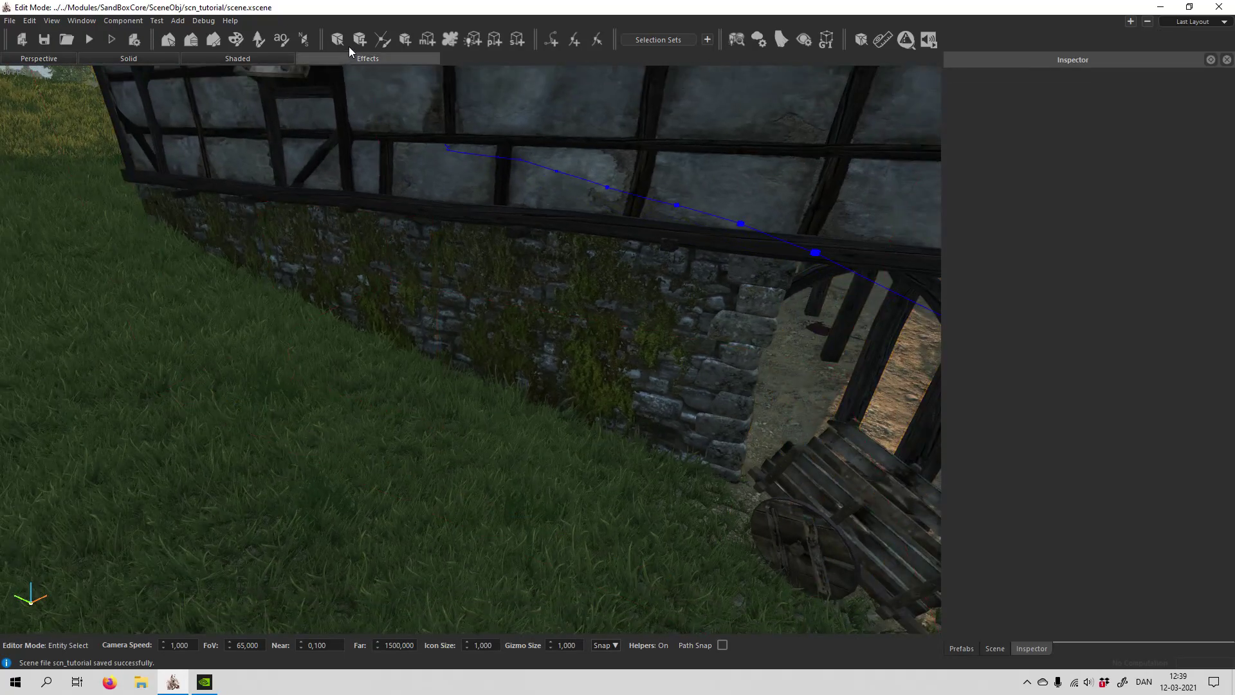
{"action": "left_click", "coordinate": [351, 37]}
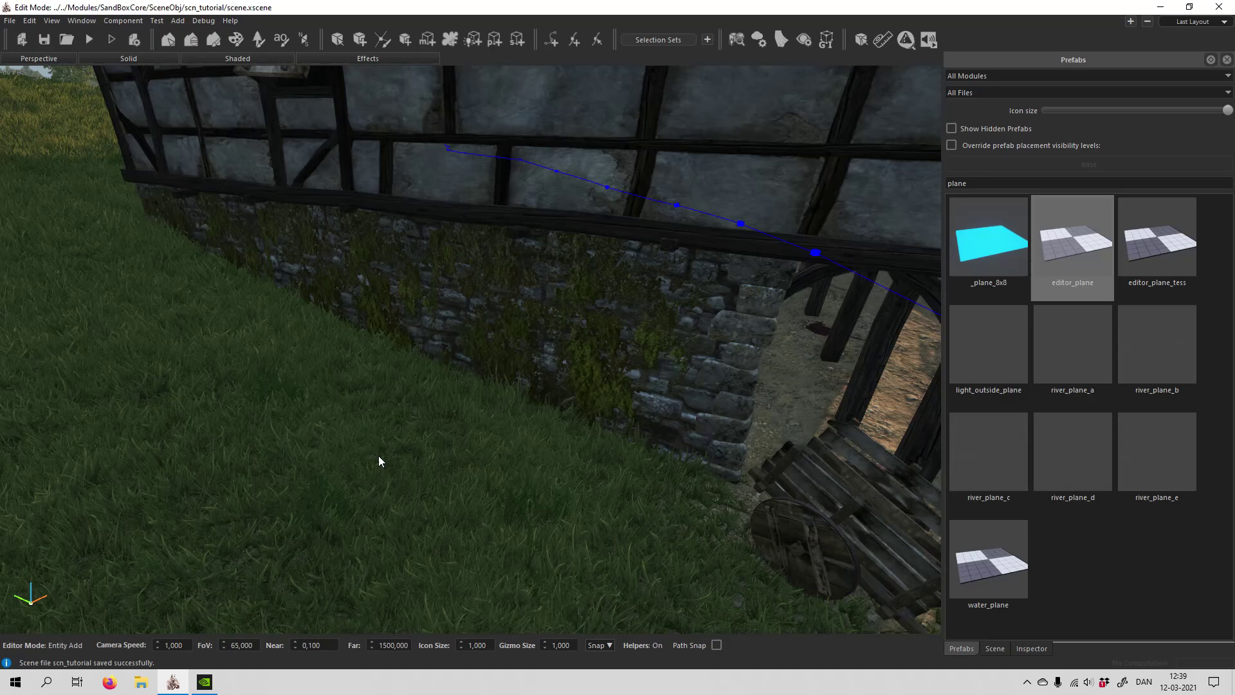
{"action": "left_click", "coordinate": [337, 39]}
{"action": "left_click", "coordinate": [326, 430]}
{"action": "left_click", "coordinate": [332, 455]}
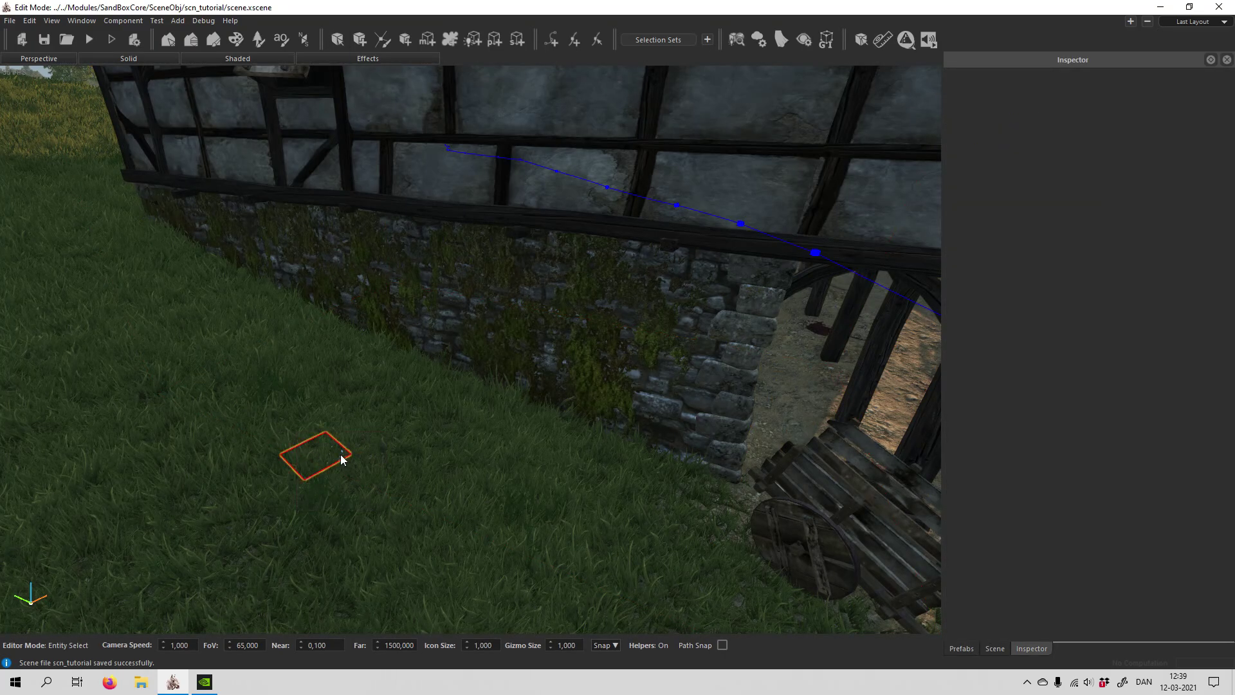
{"action": "left_click", "coordinate": [341, 459]}
{"action": "left_click_drag", "start_coordinate": [290, 377], "coordinate": [283, 312]}
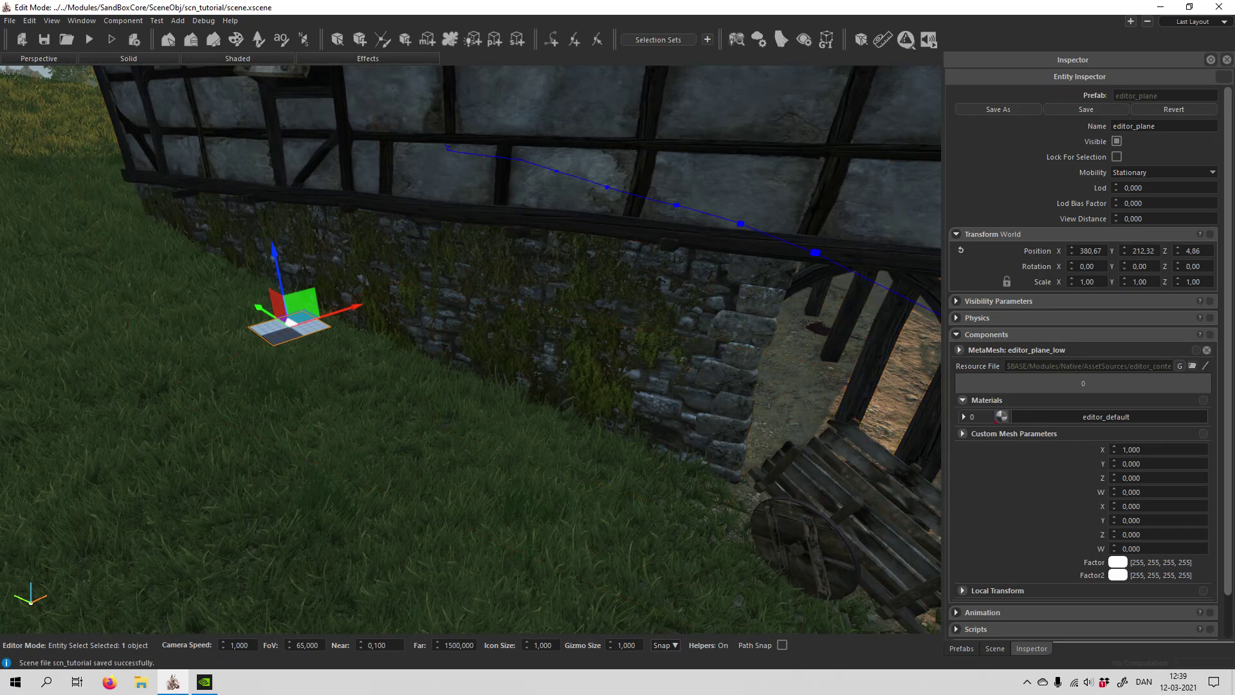
Stand the plane upright by setting its Y rotation to -90, and deselect it
{"action": "key", "text": "e"}
{"action": "key", "text": "f"}
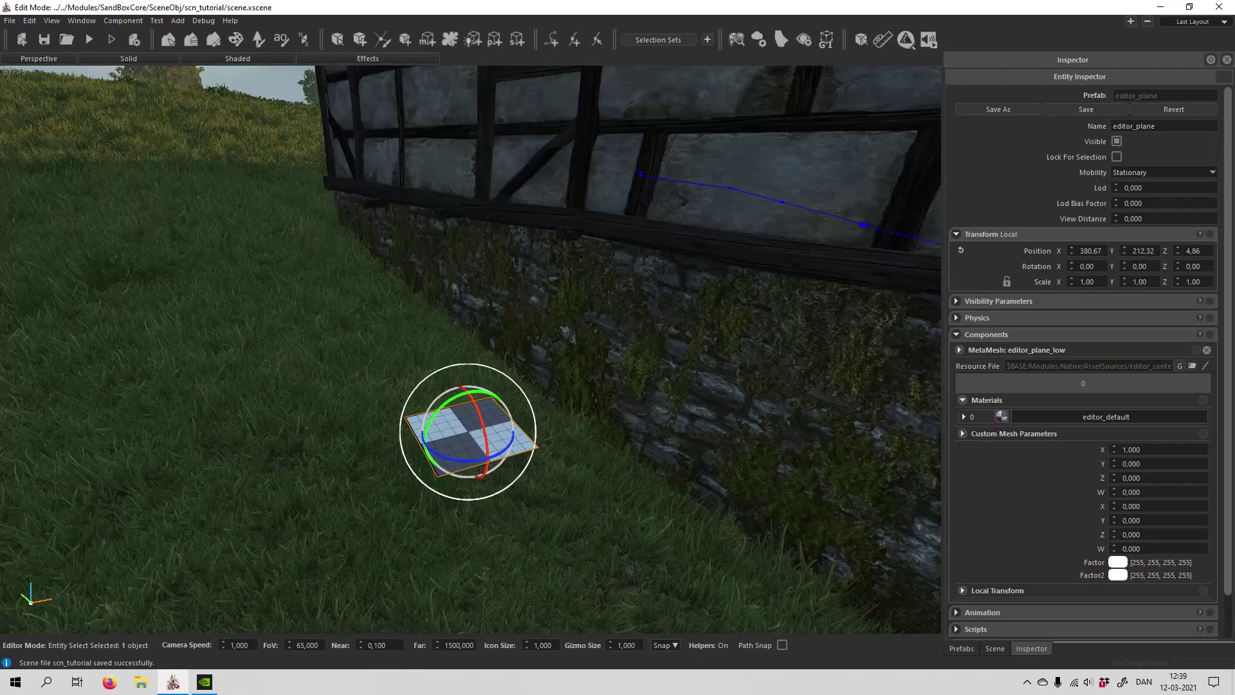
{"action": "left_click_drag", "start_coordinate": [454, 342], "coordinate": [426, 399]}
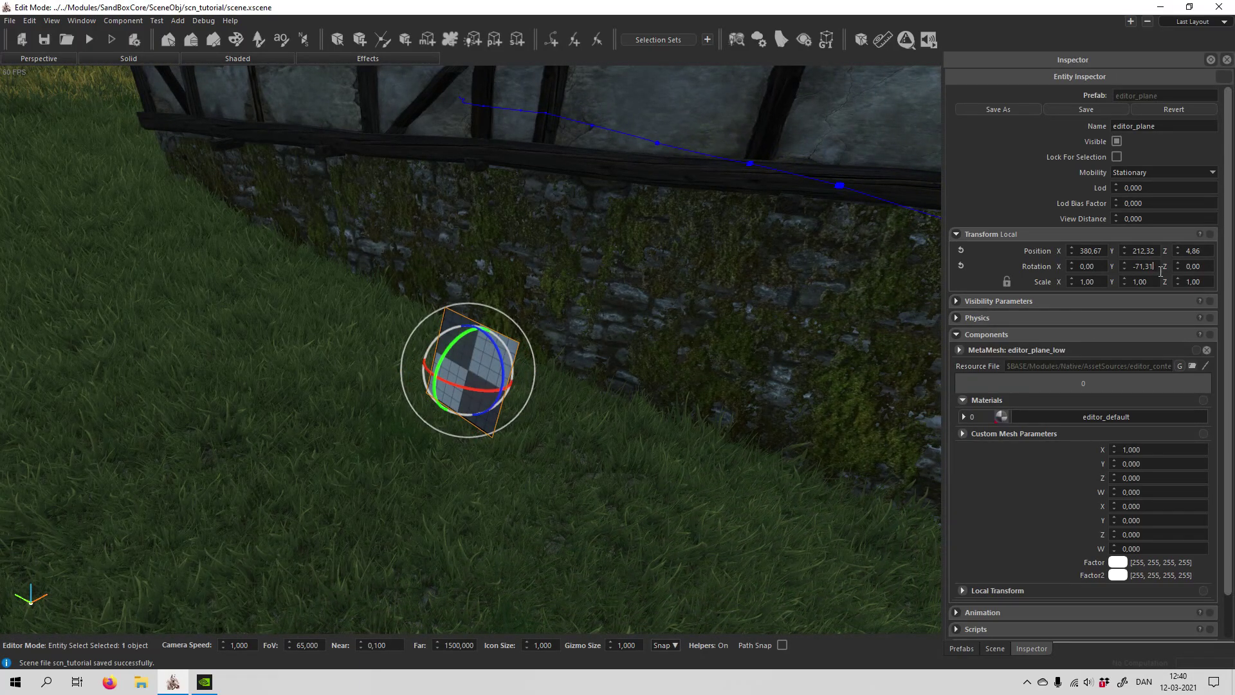
{"action": "type", "text": "-90"}
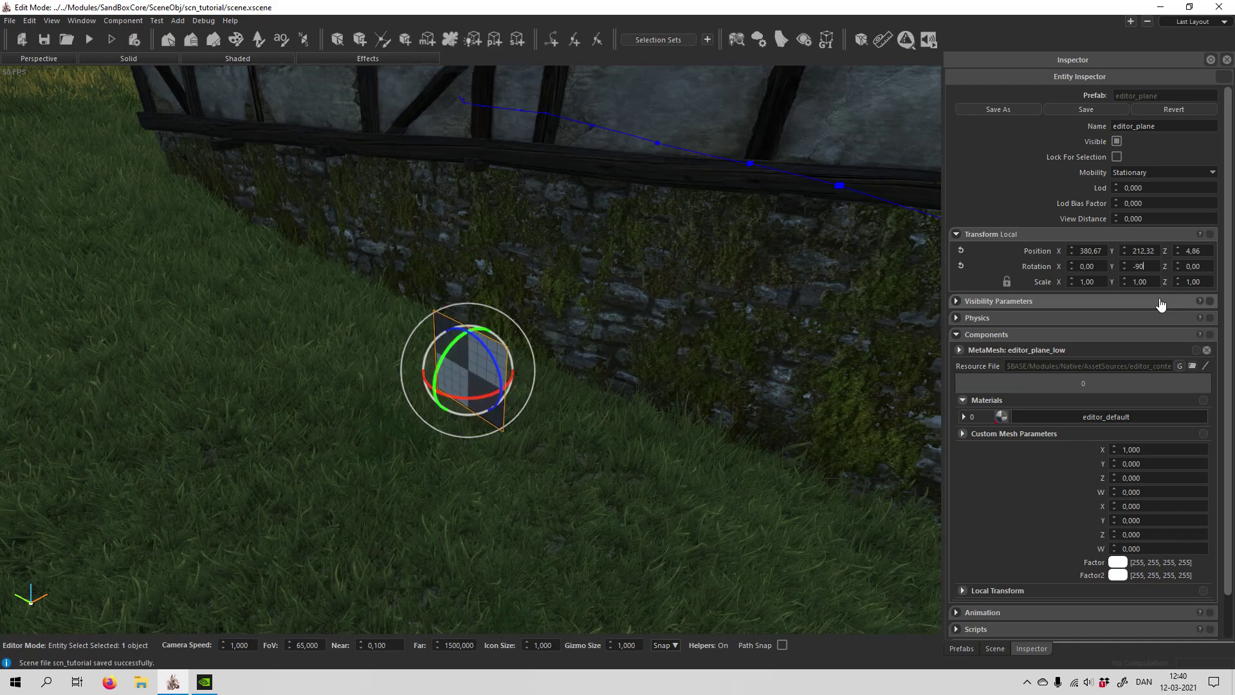
{"action": "left_click", "coordinate": [533, 467]}
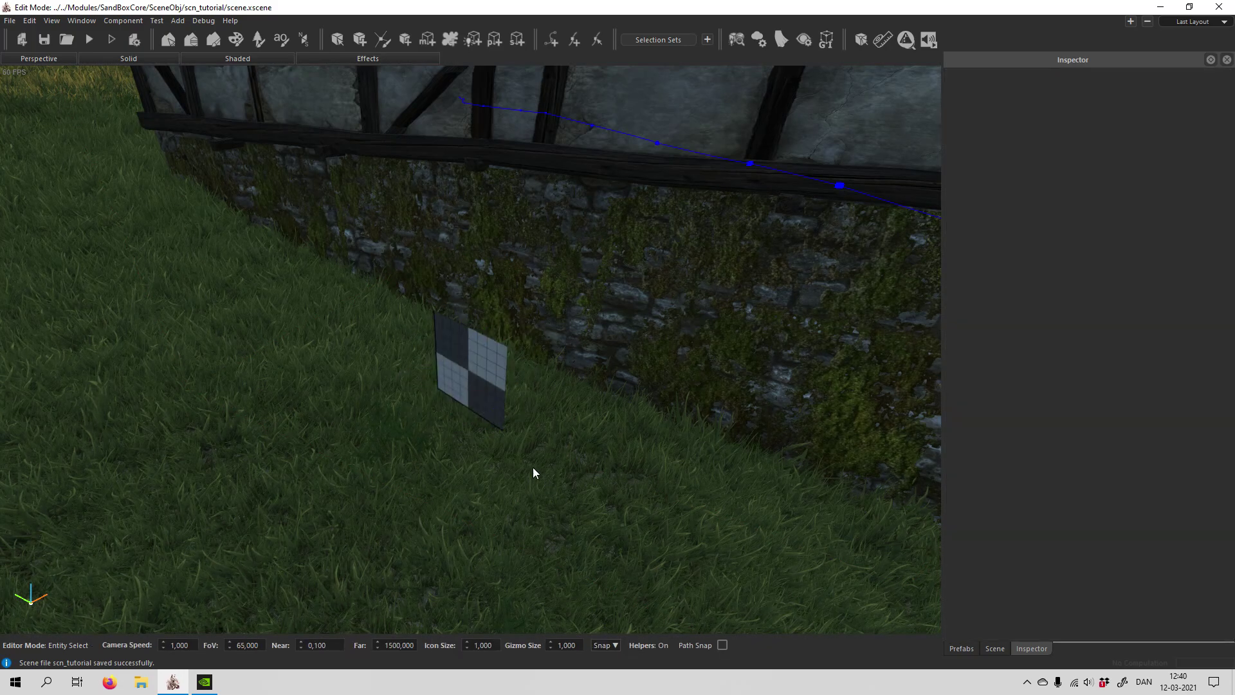
Select the upright plane and turn it around Z to about 15,47
{"action": "left_click", "coordinate": [493, 398]}
{"action": "left_click_drag", "start_coordinate": [464, 398], "coordinate": [478, 399]}
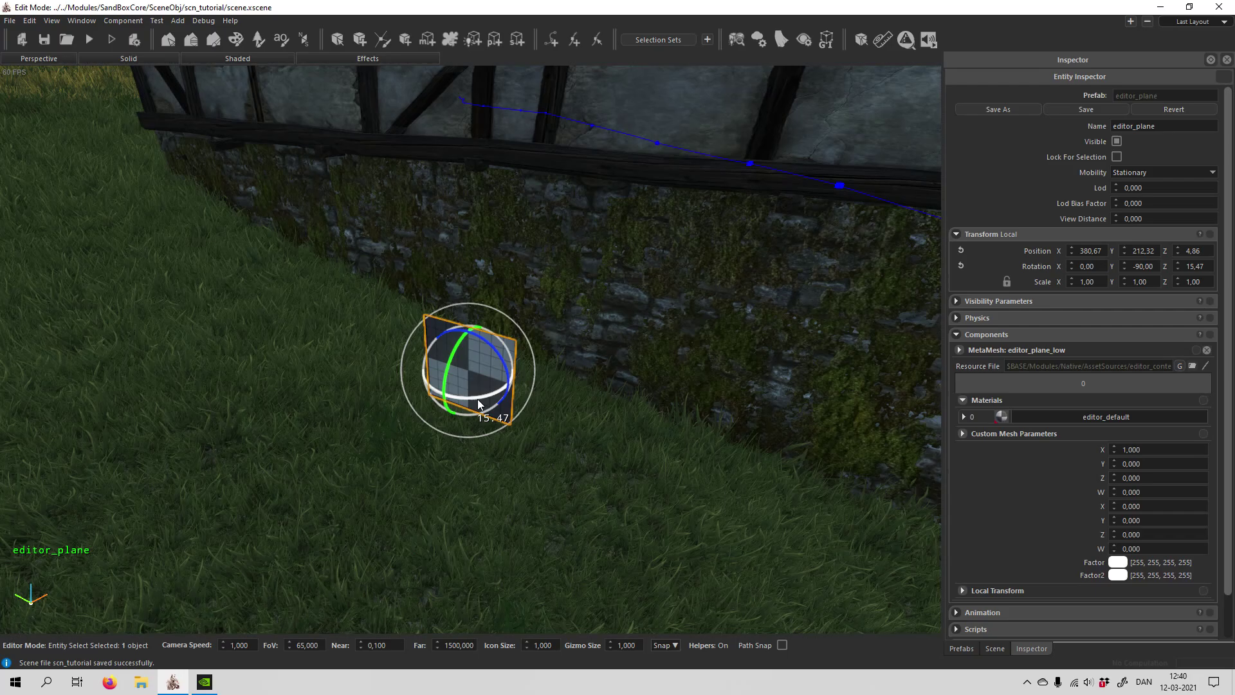
{"action": "key", "text": "w"}
{"action": "mouse_move", "coordinate": [596, 508]}
{"action": "right_mouse_down"}
{"action": "mouse_move", "coordinate": [597, 492]}
{"action": "mouse_move", "coordinate": [580, 493]}
{"action": "right_mouse_up"}
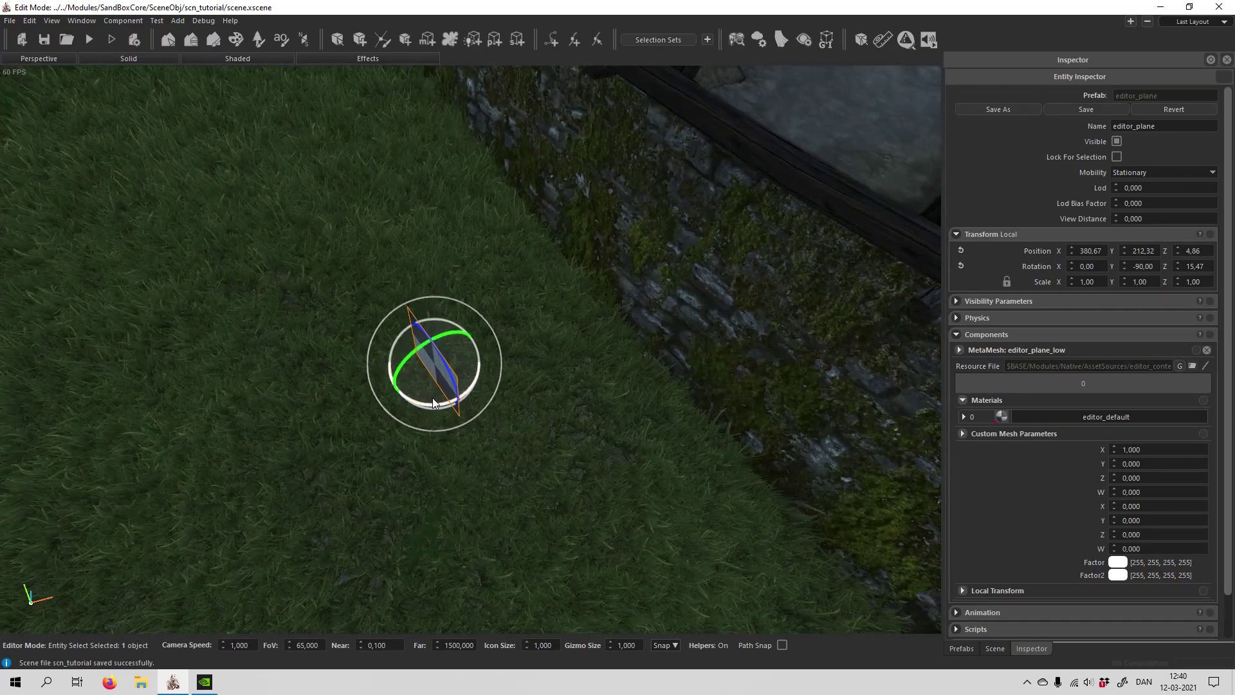
Move the plane to the orange timbered house's stone wall, at about X 422,98, Y 214,93
{"action": "key", "text": "w"}
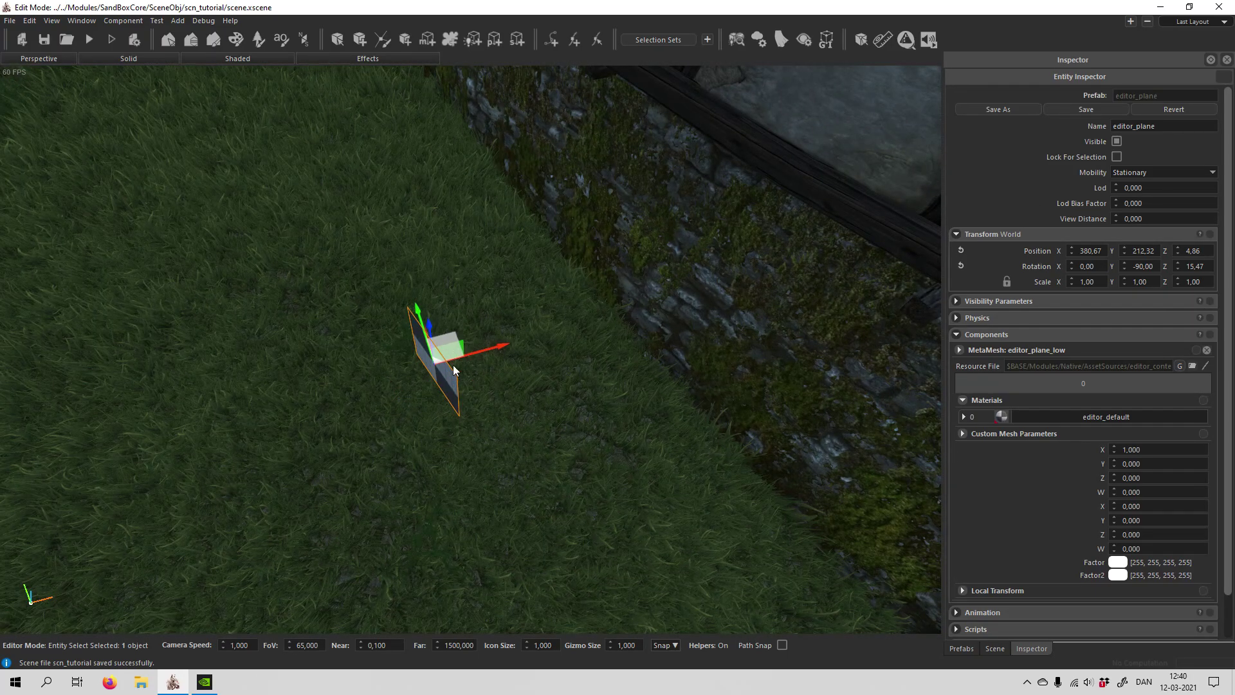
{"action": "key", "text": "s"}
{"action": "right_click_drag", "start_coordinate": [551, 442], "coordinate": [634, 415]}
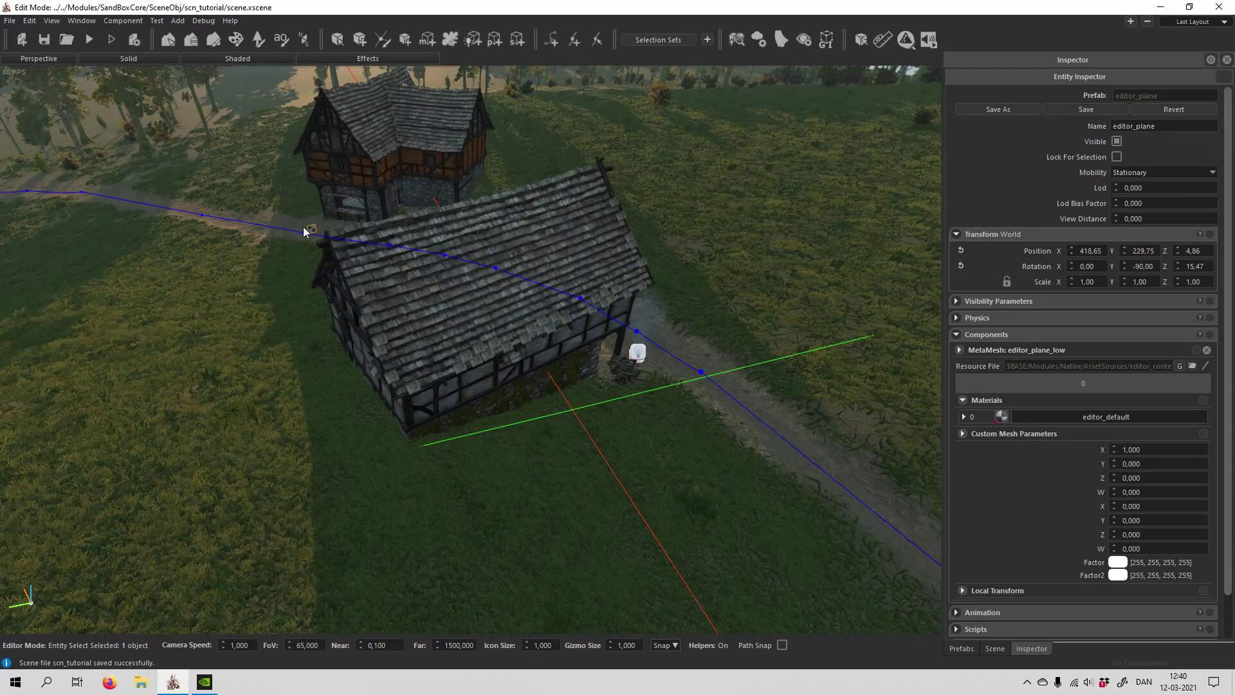
{"action": "key", "text": "w"}
{"action": "mouse_move", "coordinate": [472, 239]}
{"action": "right_mouse_down"}
{"action": "mouse_move", "coordinate": [460, 187]}
{"action": "mouse_move", "coordinate": [472, 239]}
{"action": "right_mouse_up"}
{"action": "right_click_drag", "start_coordinate": [460, 339], "coordinate": [473, 533]}
{"action": "left_click_drag", "start_coordinate": [435, 507], "coordinate": [532, 401]}
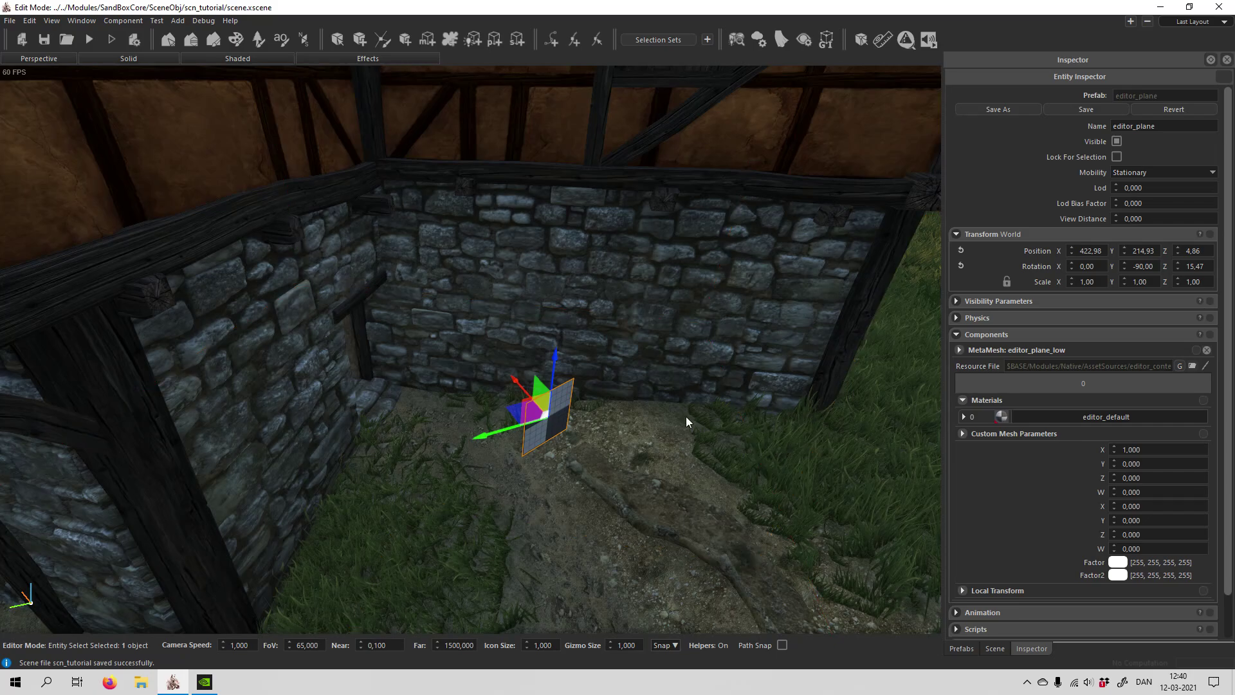
Rotate the plane to about -34,18 around Z so it faces the back stone wall of the timbered house
{"action": "right_click_drag", "start_coordinate": [388, 377], "coordinate": [615, 447]}
{"action": "key", "text": "w"}
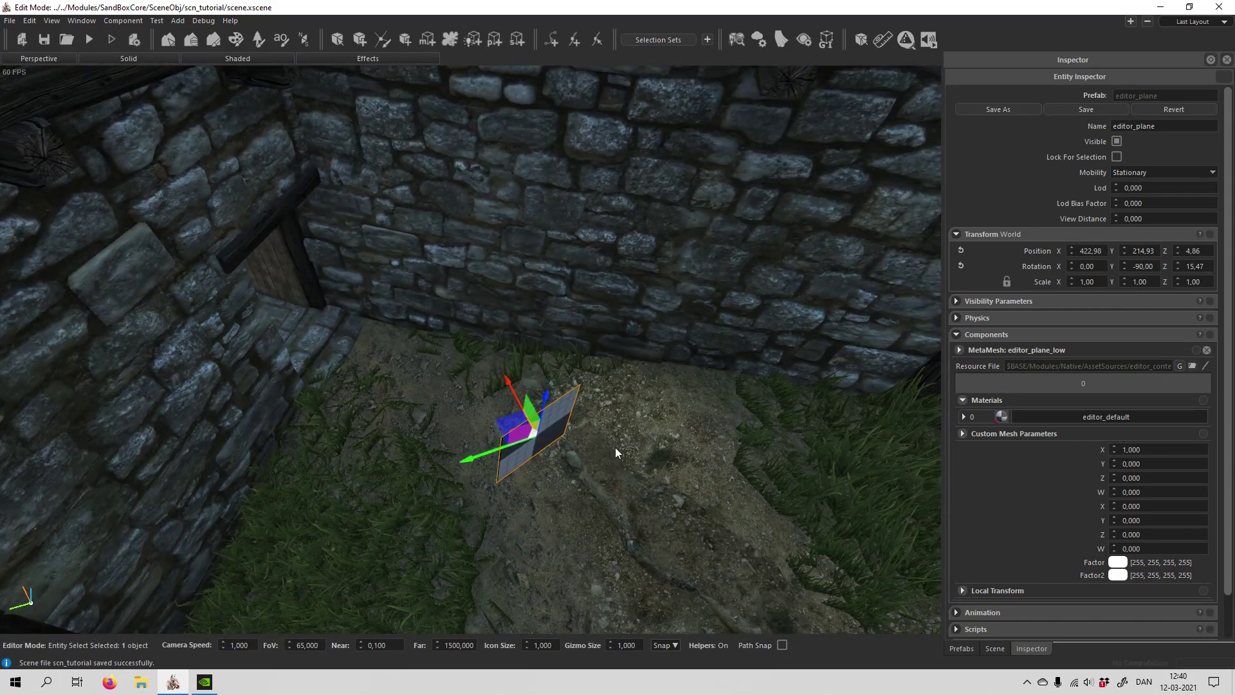
{"action": "key", "text": "z"}
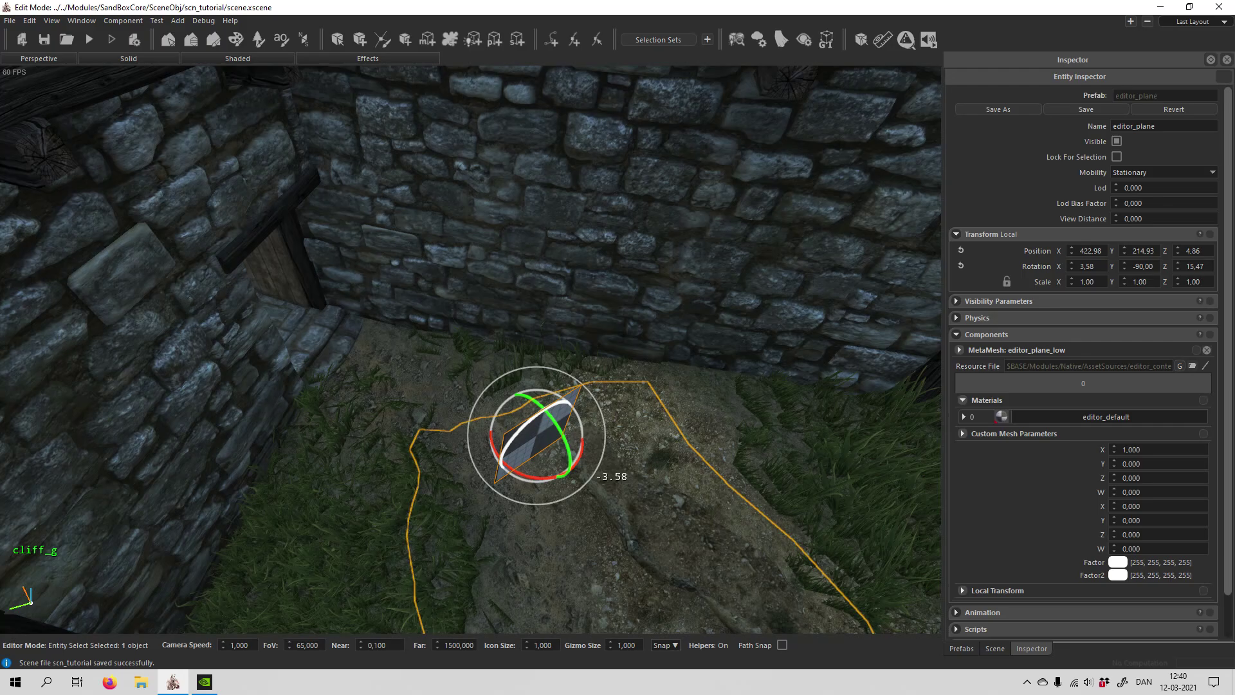
{"action": "right_click_drag", "start_coordinate": [642, 430], "coordinate": [654, 496]}
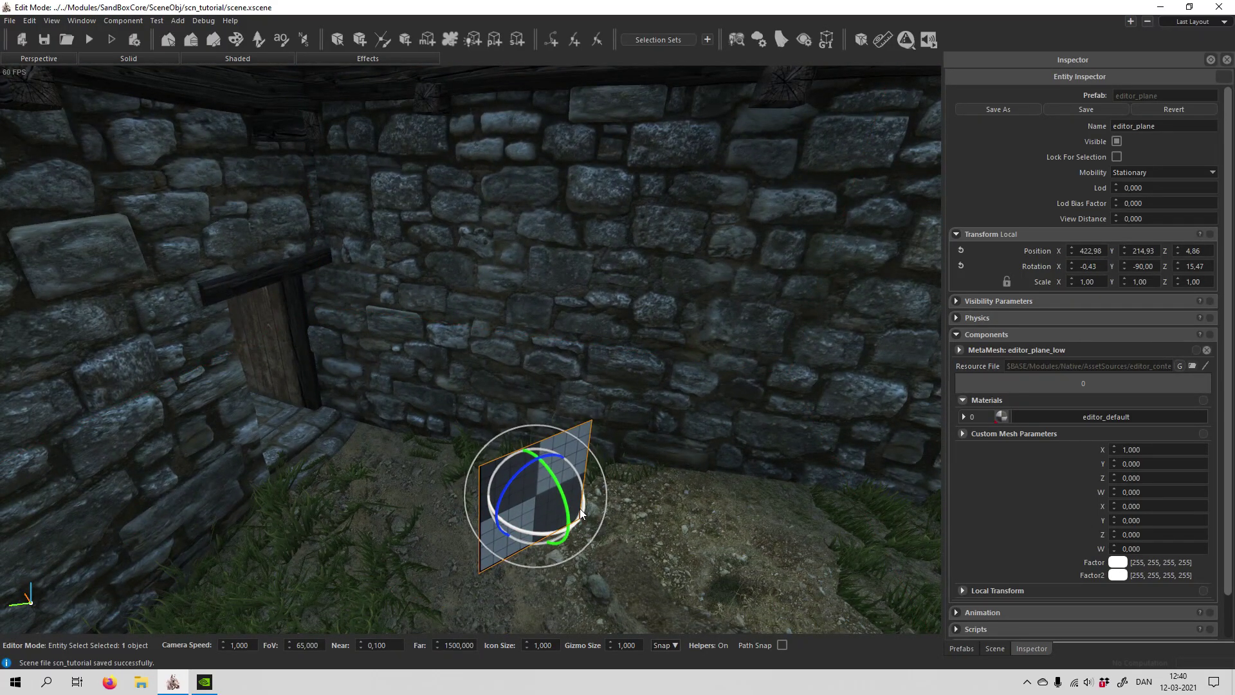
{"action": "left_click_drag", "start_coordinate": [581, 516], "coordinate": [562, 552]}
{"action": "key", "text": "s"}
{"action": "right_click_drag", "start_coordinate": [562, 547], "coordinate": [685, 562]}
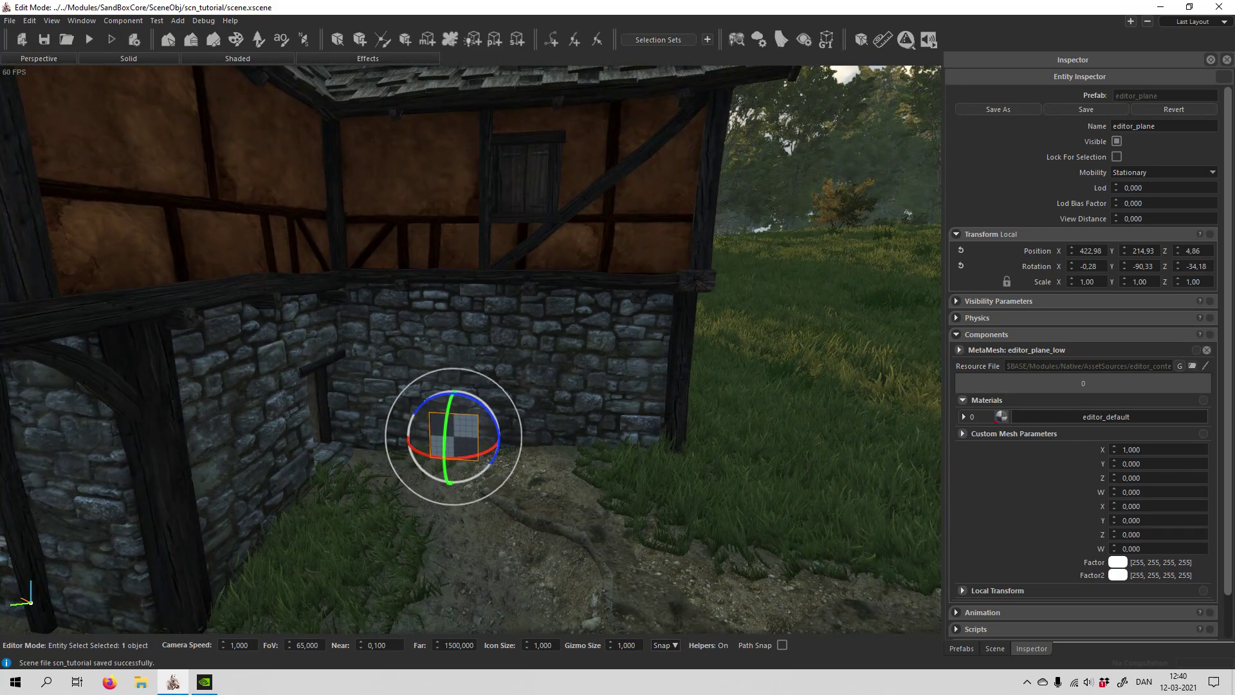
Scale the plane to 6,00 on all axes and move it against the stone wall, at about X 424,26, Y 212,54
{"action": "key", "text": "b"}
{"action": "left_click_drag", "start_coordinate": [425, 401], "coordinate": [334, 482]}
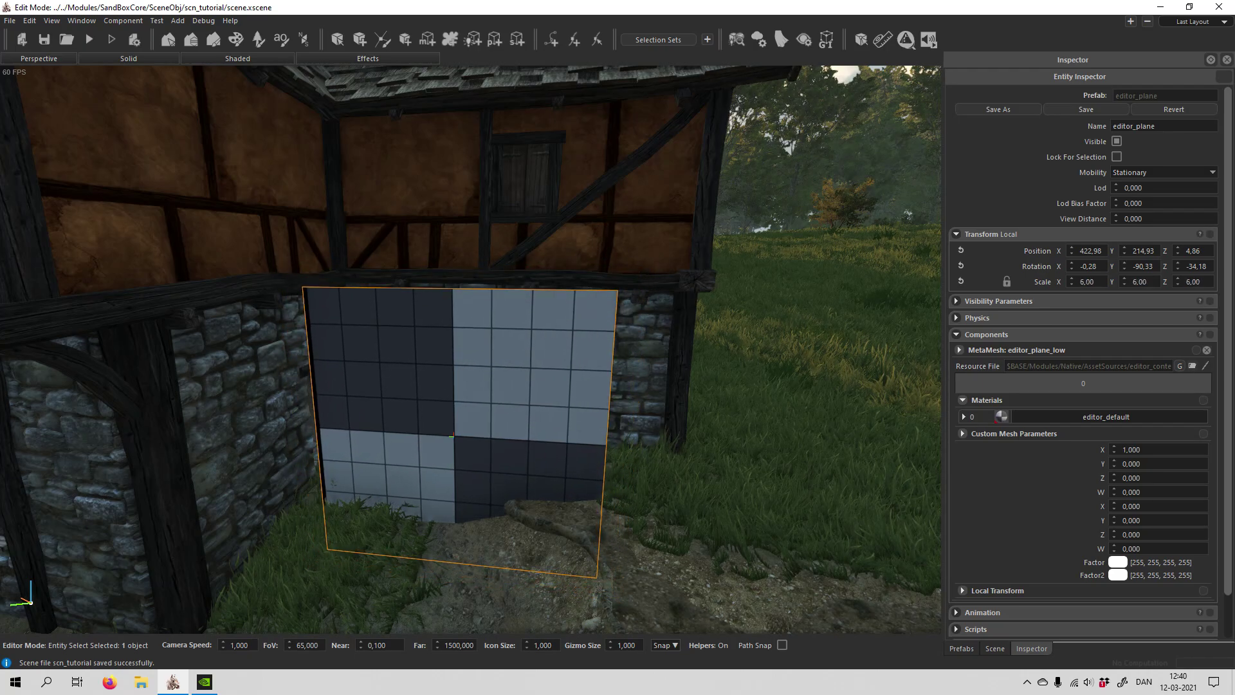
{"action": "key", "text": "g"}
{"action": "left_click_drag", "start_coordinate": [658, 592], "coordinate": [727, 560]}
{"action": "key", "text": "w"}
{"action": "middle_click_drag", "start_coordinate": [706, 563], "coordinate": [761, 564]}
Align the plane with the wall by turning it to about -37,41 around Z and moving it to X 424,25, Y 212,57, Z 4,76
{"action": "key", "text": "r"}
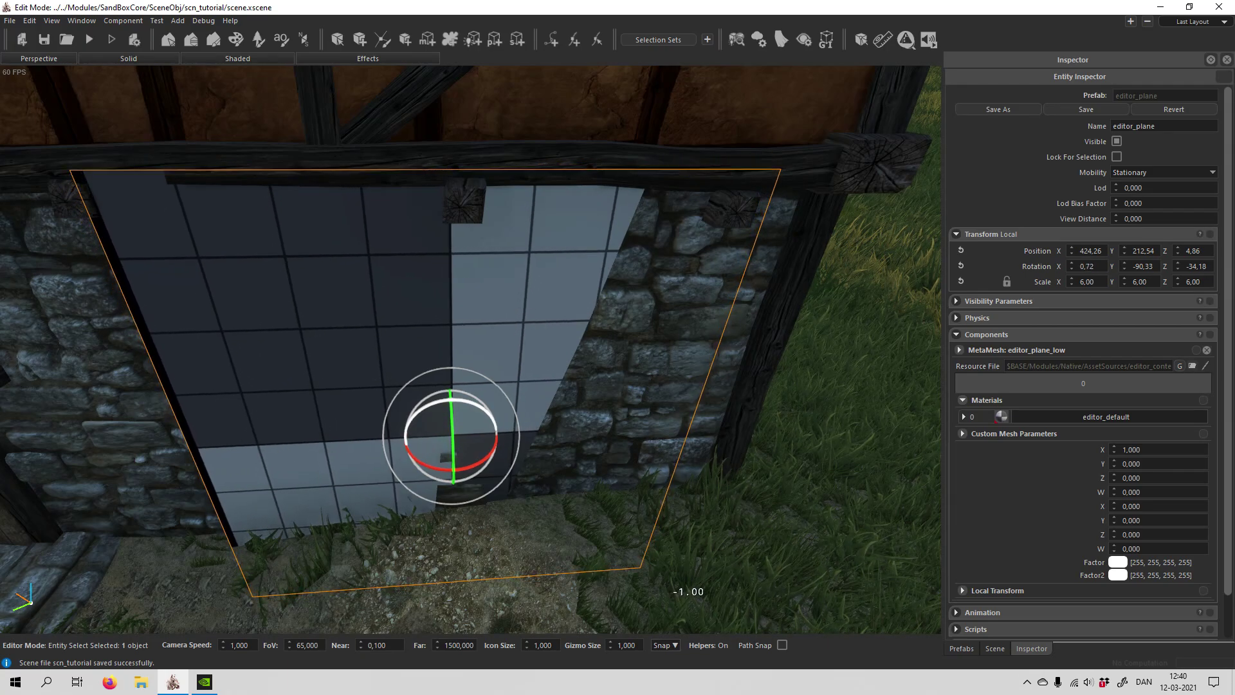
{"action": "left_click_drag", "start_coordinate": [478, 462], "coordinate": [474, 463]}
{"action": "key", "text": "w"}
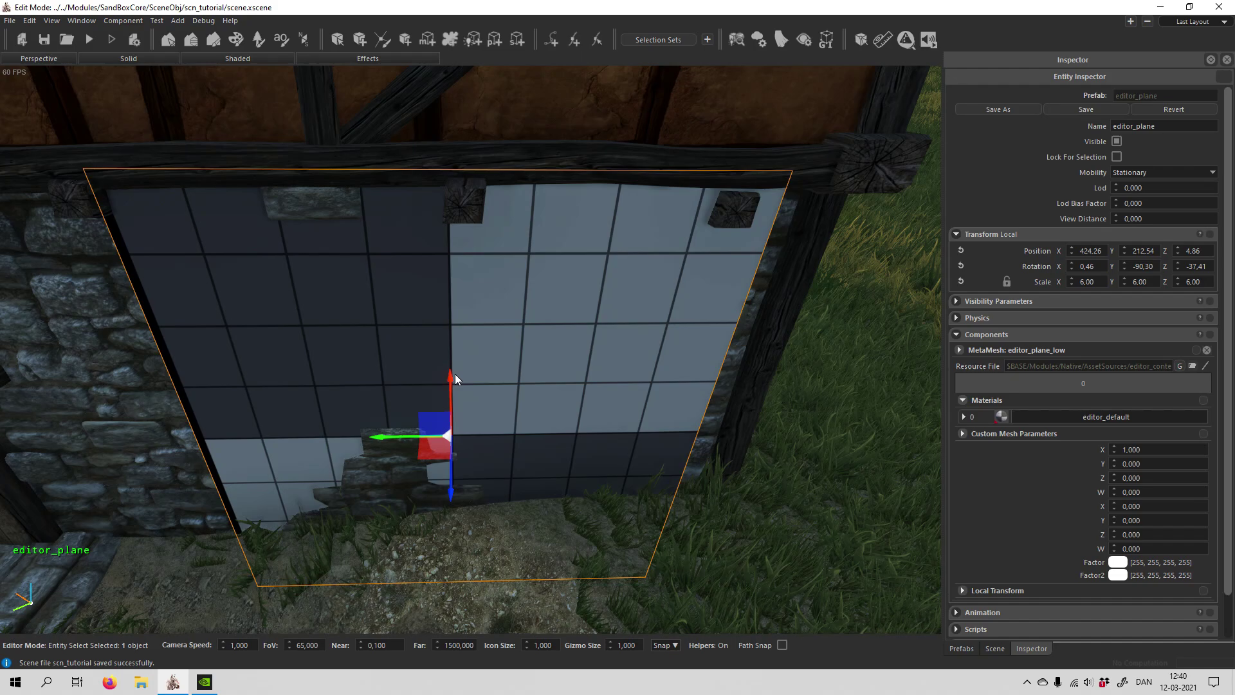
{"action": "left_click_drag", "start_coordinate": [454, 373], "coordinate": [445, 384]}
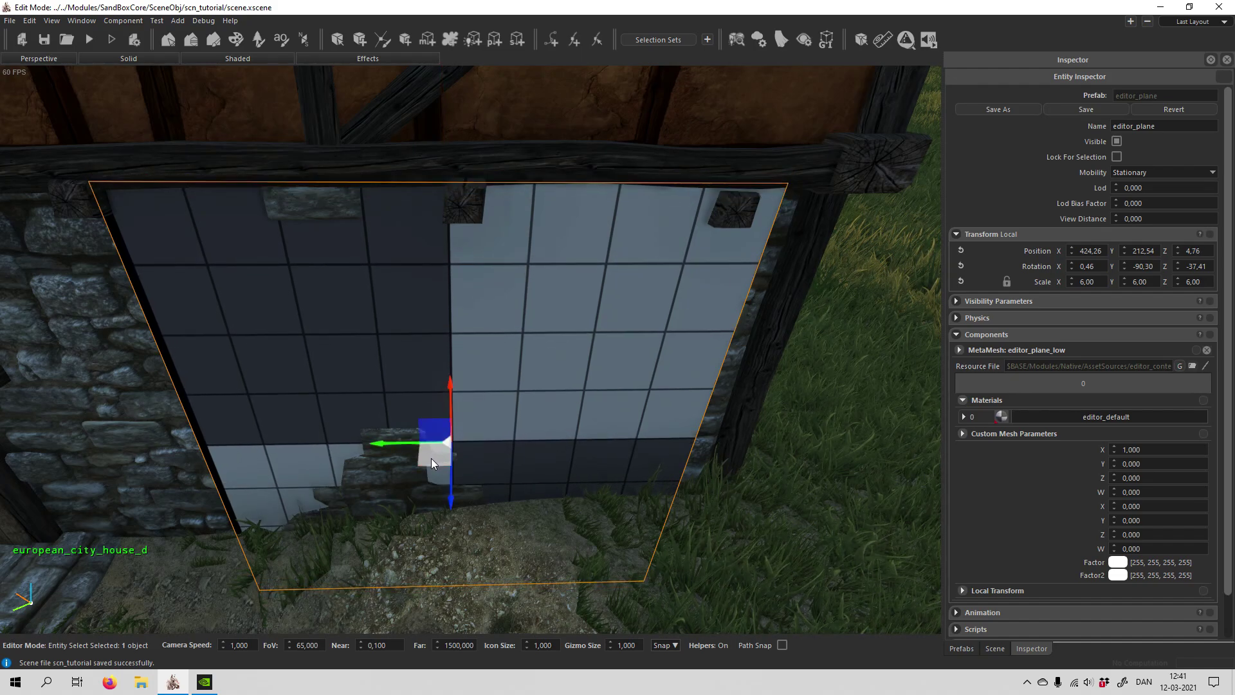
{"action": "left_click_drag", "start_coordinate": [431, 459], "coordinate": [430, 459]}
{"action": "left_click", "coordinate": [812, 480]}
Replace the plane's editor_default material with moss_wall_a_alphatest, and deselect the plane
{"action": "right_click_drag", "start_coordinate": [812, 480], "coordinate": [631, 412]}
{"action": "key", "text": "a"}
{"action": "key", "text": "s"}
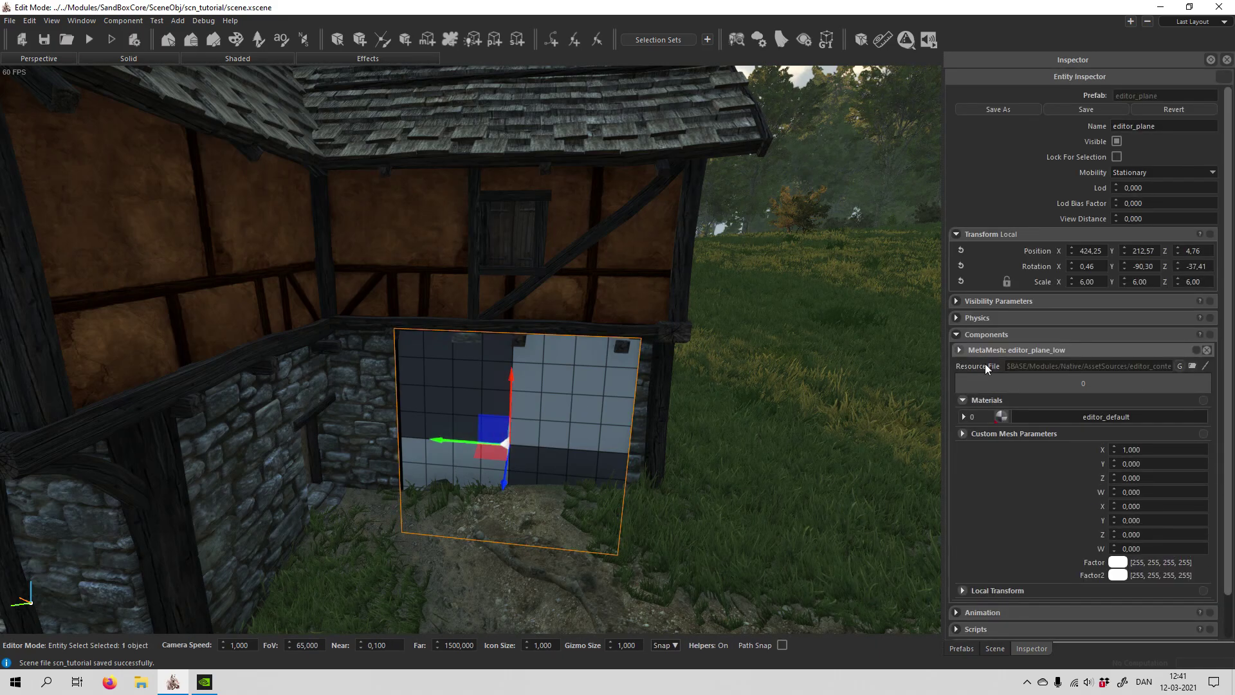
{"action": "scroll", "coordinate": [1029, 373], "scroll_direction": "down", "scroll_amount": 2}
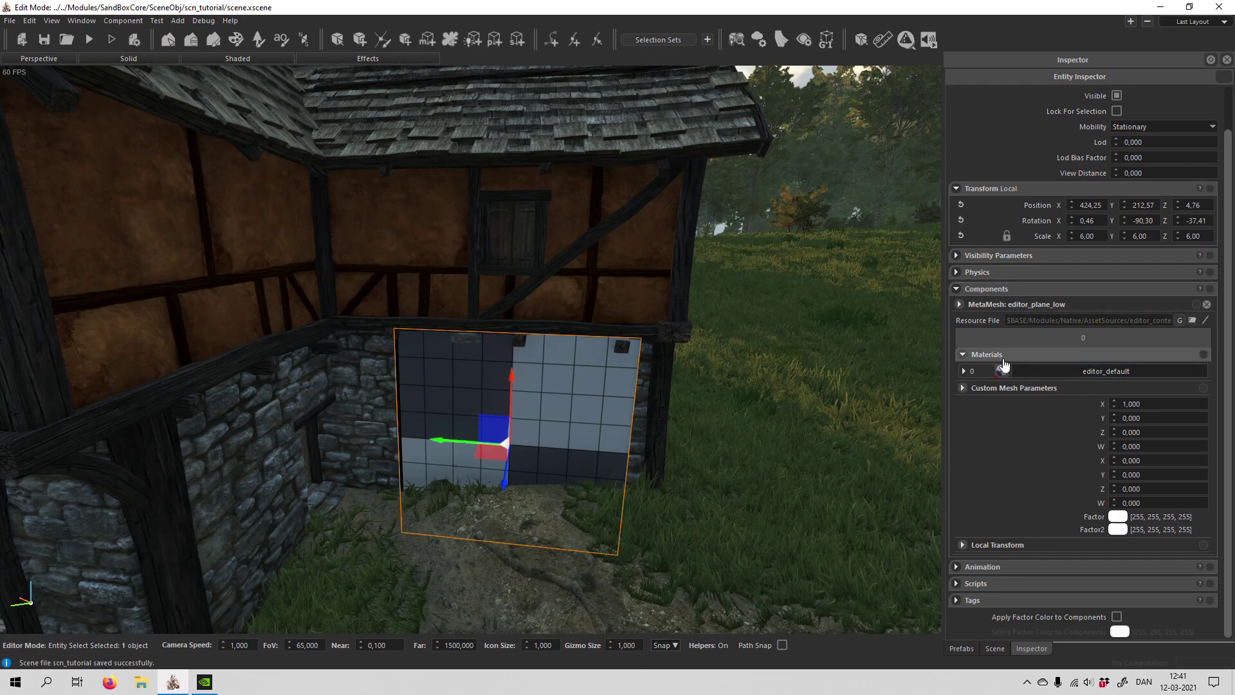
{"action": "left_click", "coordinate": [1079, 373]}
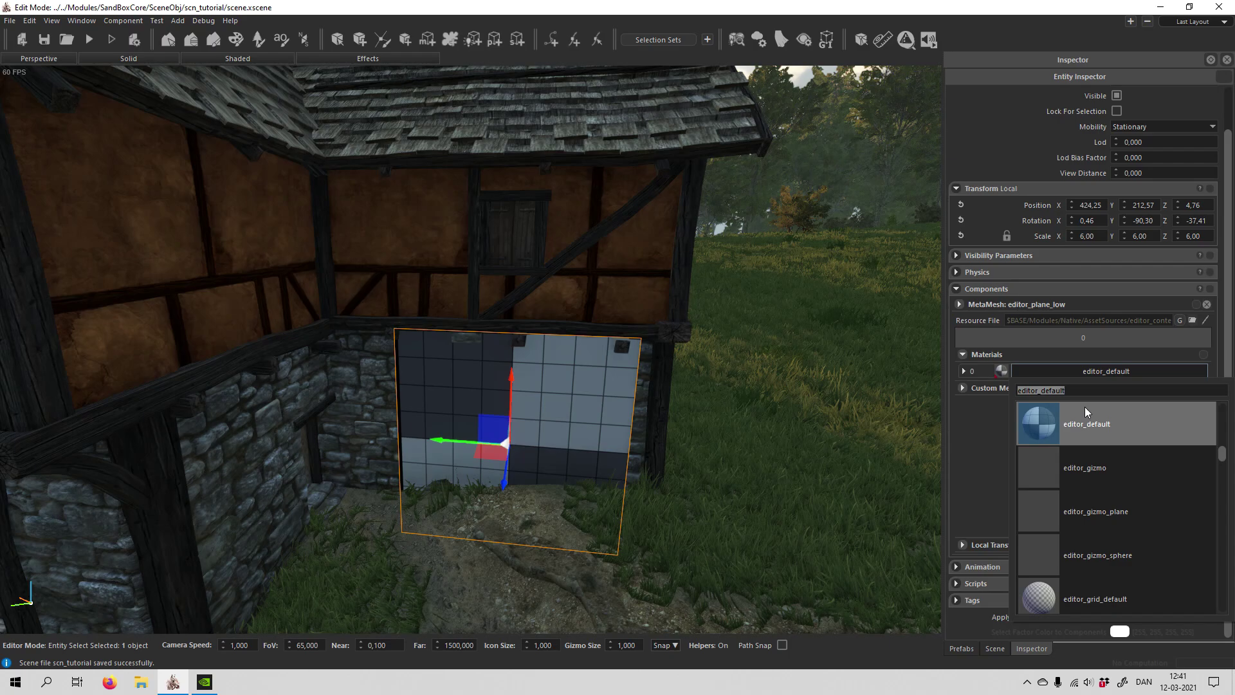
{"action": "type", "text": "moss"}
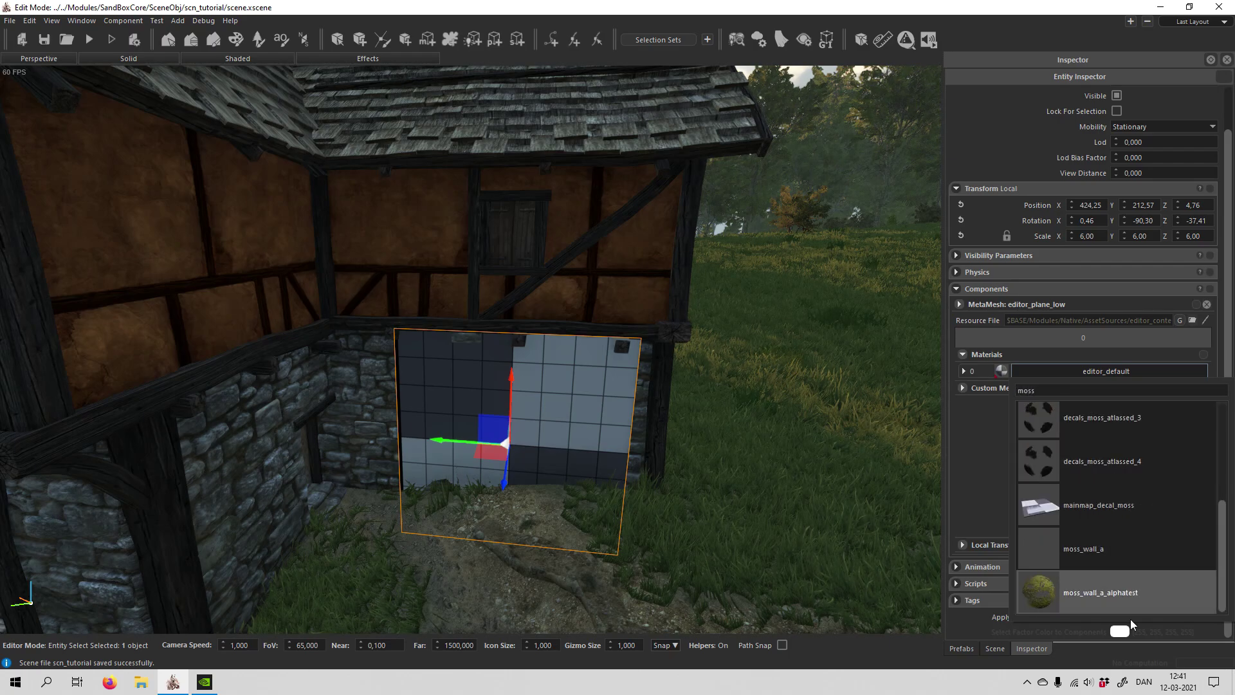
{"action": "left_click", "coordinate": [1102, 600]}
{"action": "left_click", "coordinate": [791, 444]}
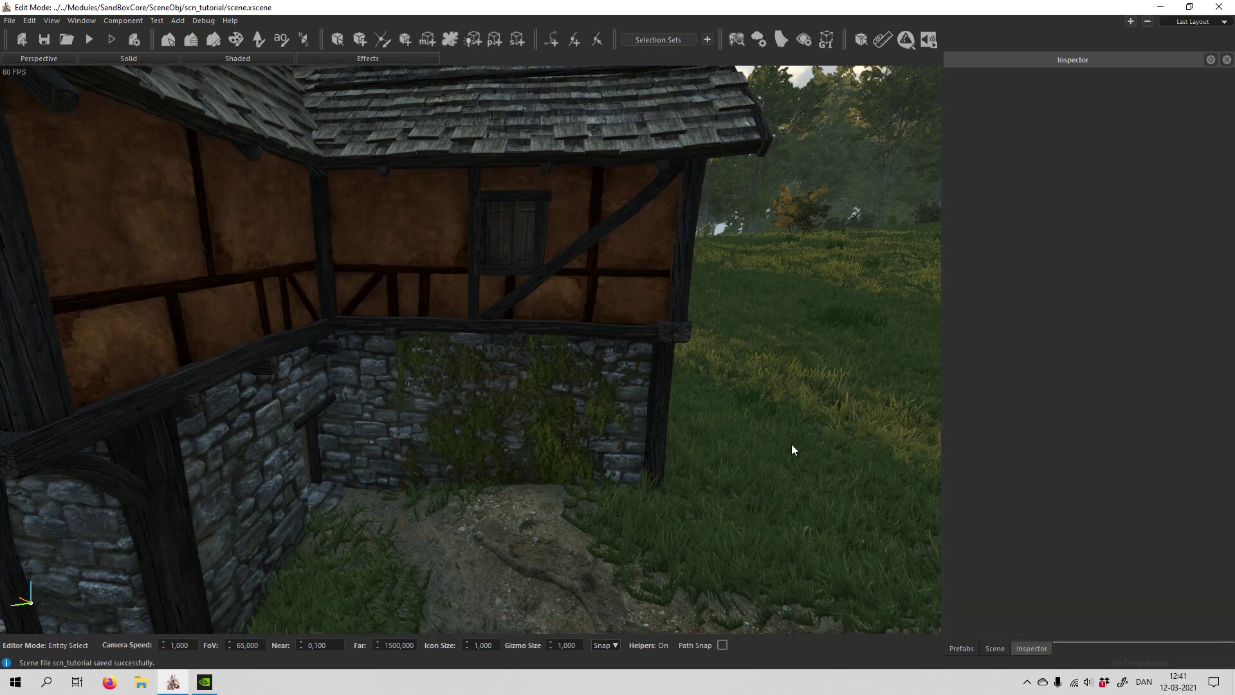
Examine the mossy plane on the stone wall up close and from several angles
{"action": "middle_click_drag", "start_coordinate": [792, 444], "coordinate": [609, 476]}
{"action": "key", "text": "w"}
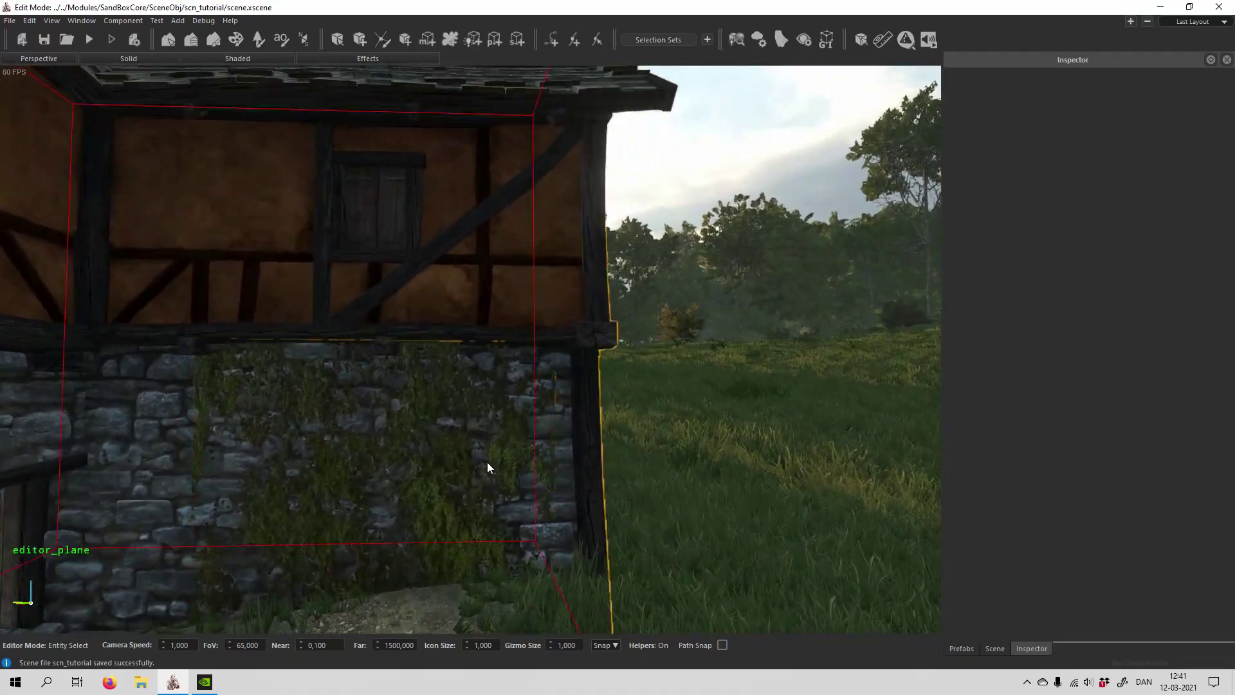
{"action": "right_click_drag", "start_coordinate": [487, 462], "coordinate": [537, 403]}
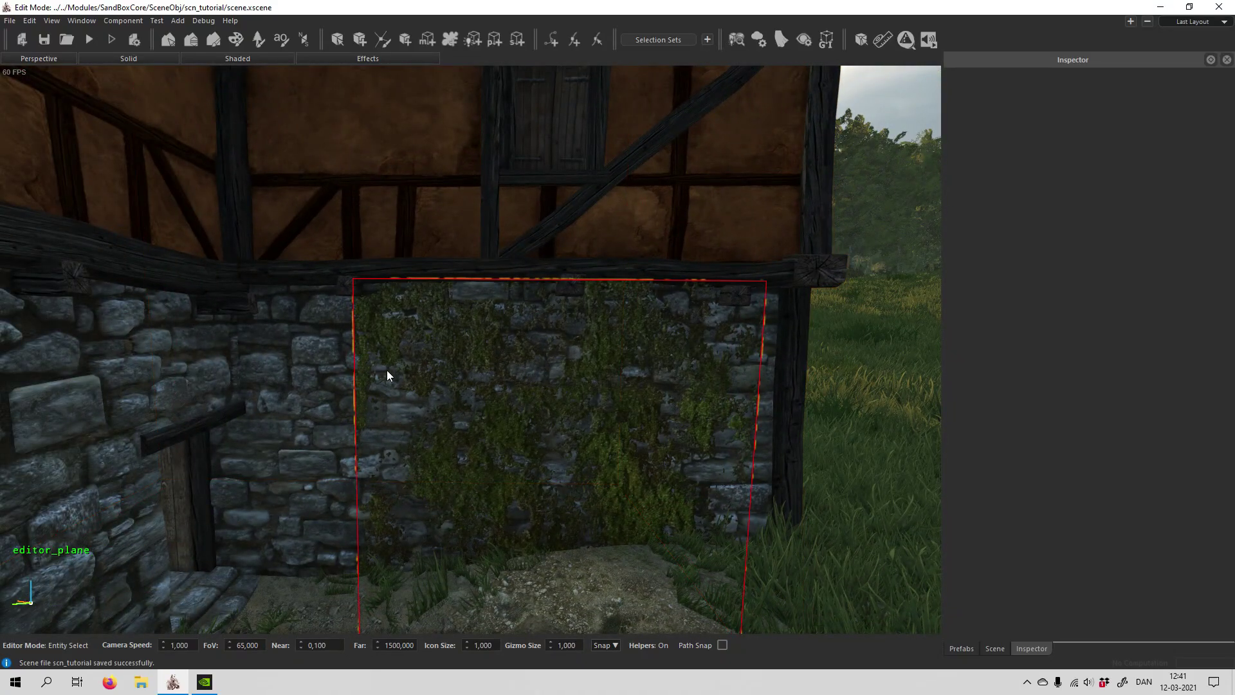
{"action": "right_click_drag", "start_coordinate": [387, 376], "coordinate": [283, 283]}
{"action": "key", "text": "w"}
{"action": "key", "text": "d"}
{"action": "right_click_drag", "start_coordinate": [637, 347], "coordinate": [495, 446]}
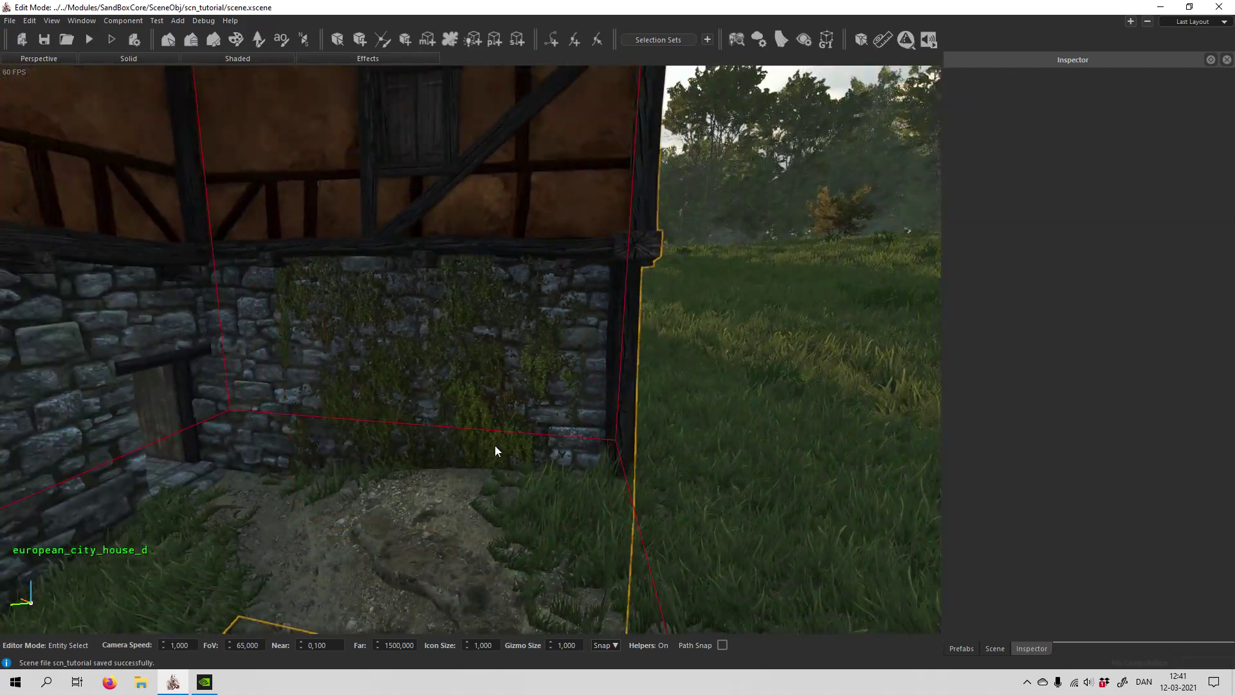
Shrink the mossy plane to a scale of about 4,85, raise it to about Z 5,30, and deselect it
{"action": "left_click", "coordinate": [496, 445]}
{"action": "key", "text": "b"}
{"action": "left_click_drag", "start_coordinate": [702, 536], "coordinate": [702, 576]}
{"action": "left_click", "coordinate": [686, 533]}
{"action": "right_click_drag", "start_coordinate": [686, 533], "coordinate": [553, 537]}
{"action": "right_click_drag", "start_coordinate": [643, 528], "coordinate": [825, 510]}
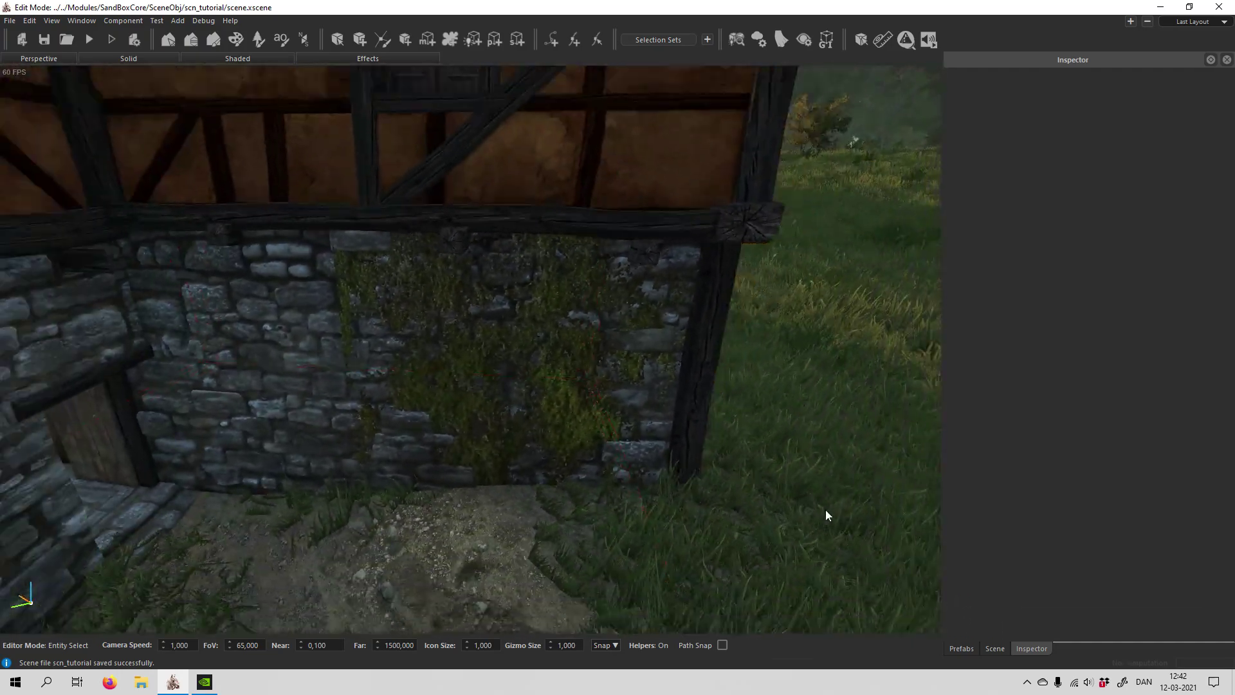
Duplicate the mossy plane and move the copy along the wall to about X 425,95, Y 214,66
{"action": "left_click", "coordinate": [466, 375]}
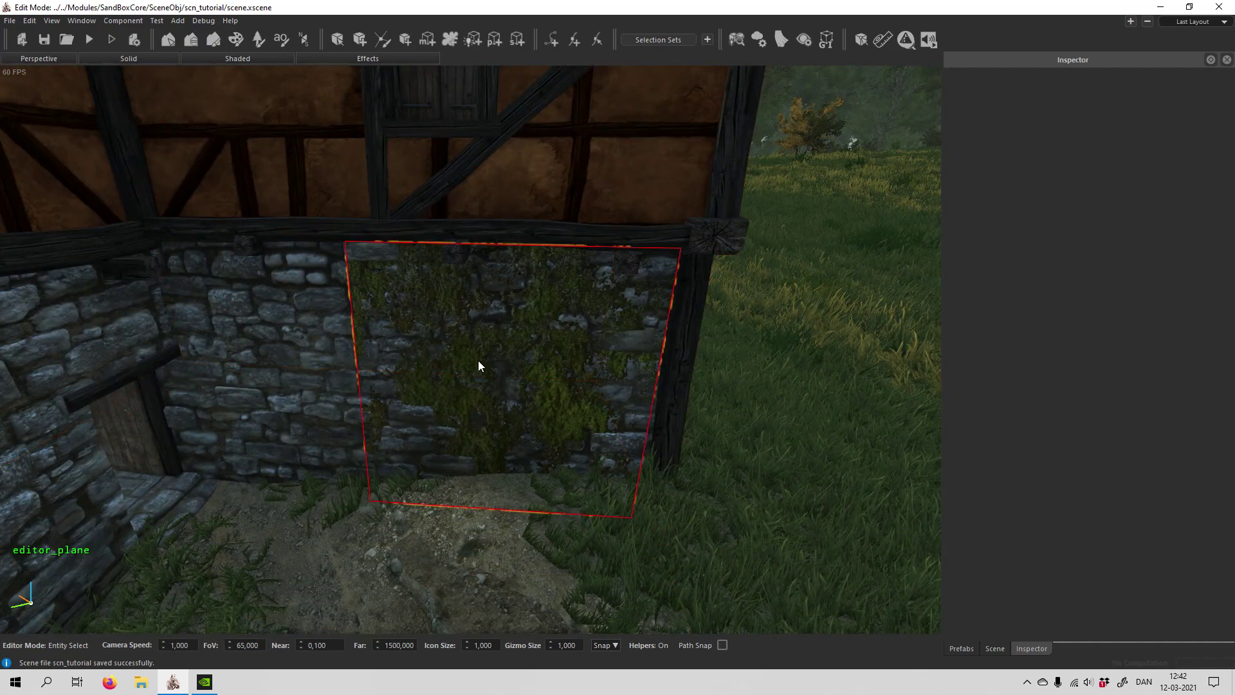
{"action": "left_click", "coordinate": [478, 365]}
{"action": "right_click_drag", "start_coordinate": [589, 413], "coordinate": [603, 444]}
{"action": "key", "text": "ctrl+d"}
{"action": "key", "text": "g"}
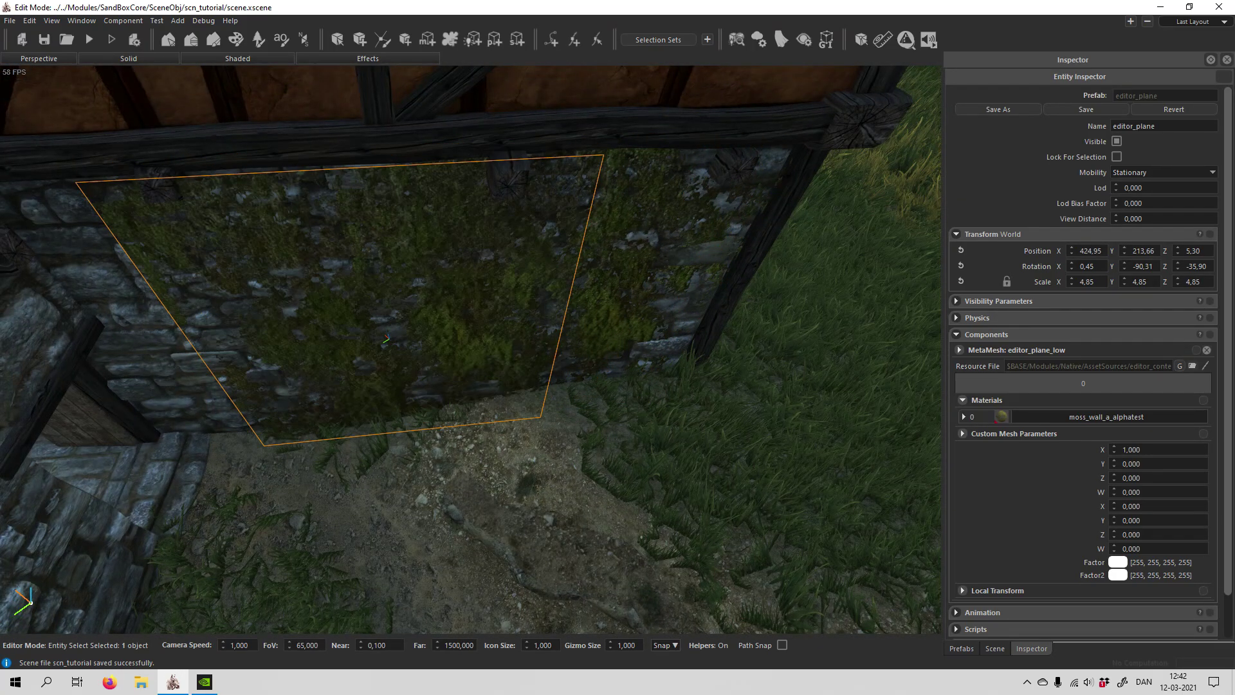
{"action": "left_click_drag", "start_coordinate": [386, 339], "coordinate": [280, 338]}
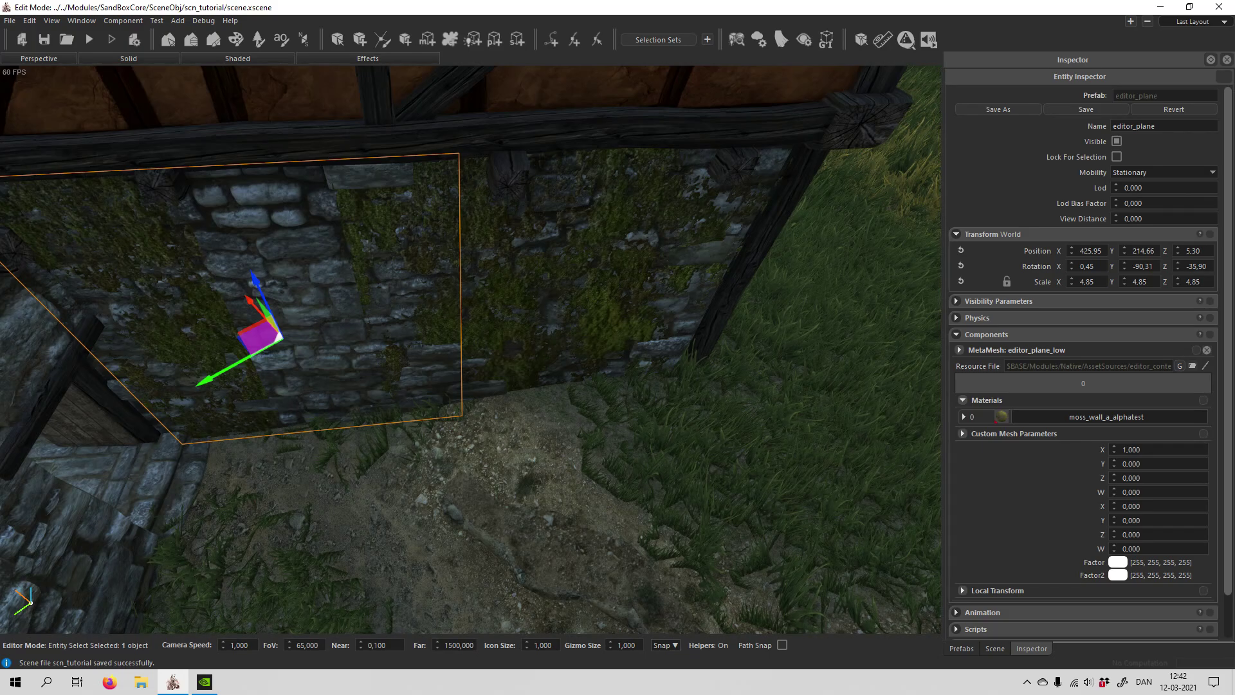
Turn the copied moss plane to about -38,79 around Z, shift it to about X 426,15, Y 214,95, and deselect it
{"action": "key", "text": "f"}
{"action": "key", "text": "e"}
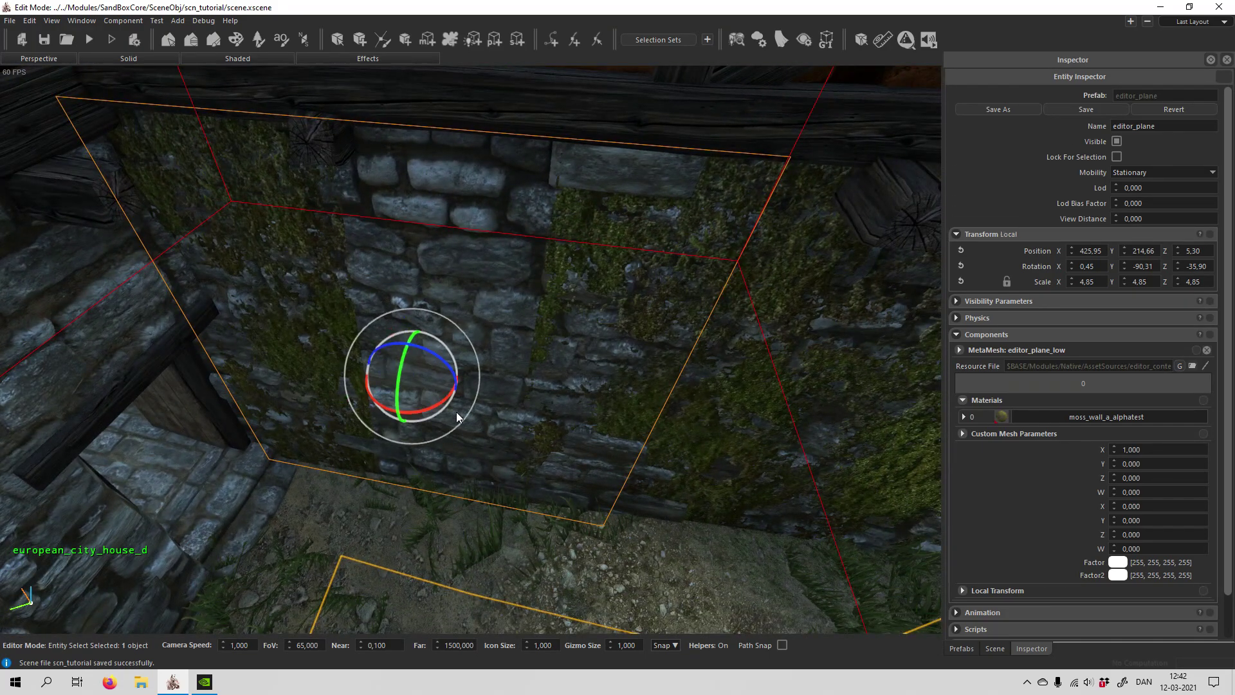
{"action": "left_click_drag", "start_coordinate": [425, 408], "coordinate": [423, 412]}
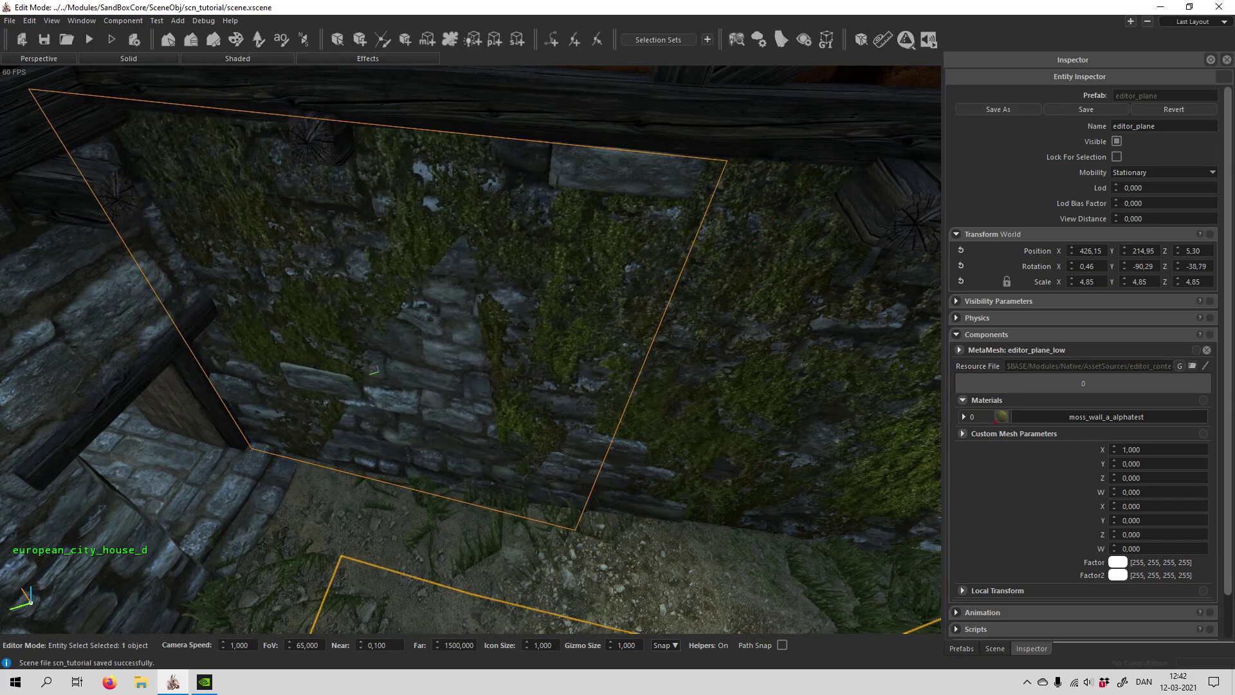
{"action": "left_click", "coordinate": [699, 591]}
Inspect the overlapping moss planes from close up and from the side, including how they sit against the protruding wall stones
{"action": "key", "text": "s"}
{"action": "mouse_move", "coordinate": [699, 591]}
{"action": "right_mouse_down"}
{"action": "mouse_move", "coordinate": [705, 572]}
{"action": "mouse_move", "coordinate": [721, 586]}
{"action": "mouse_move", "coordinate": [688, 579]}
{"action": "right_mouse_up"}
{"action": "key", "text": "w"}
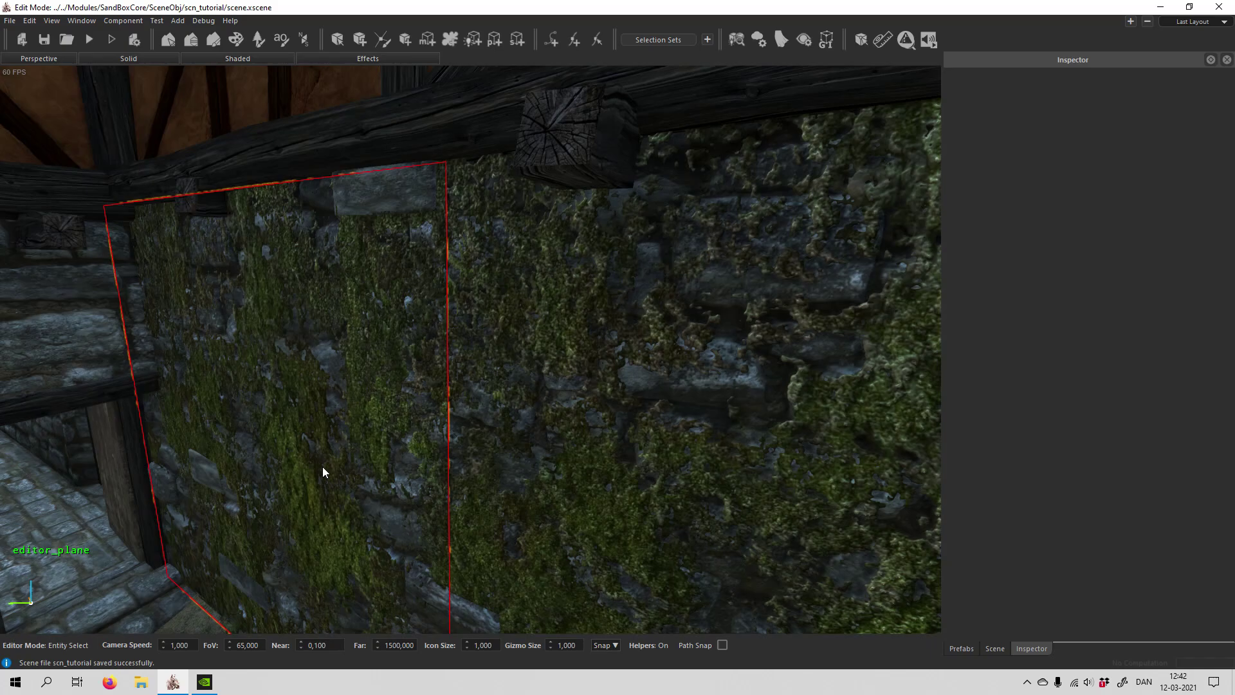
{"action": "right_click_drag", "start_coordinate": [323, 472], "coordinate": [433, 374]}
{"action": "mouse_move", "coordinate": [742, 496]}
{"action": "right_mouse_down"}
{"action": "mouse_move", "coordinate": [762, 506]}
{"action": "mouse_move", "coordinate": [743, 502]}
{"action": "right_mouse_up"}
{"action": "key", "text": "w"}
{"action": "key", "text": "d"}
{"action": "right_click_drag", "start_coordinate": [561, 399], "coordinate": [499, 378]}
{"action": "key", "text": "w"}
{"action": "right_click_drag", "start_coordinate": [438, 434], "coordinate": [496, 453]}
{"action": "key", "text": "s"}
{"action": "key", "text": "w"}
{"action": "key", "text": "s"}
{"action": "key", "text": "w"}
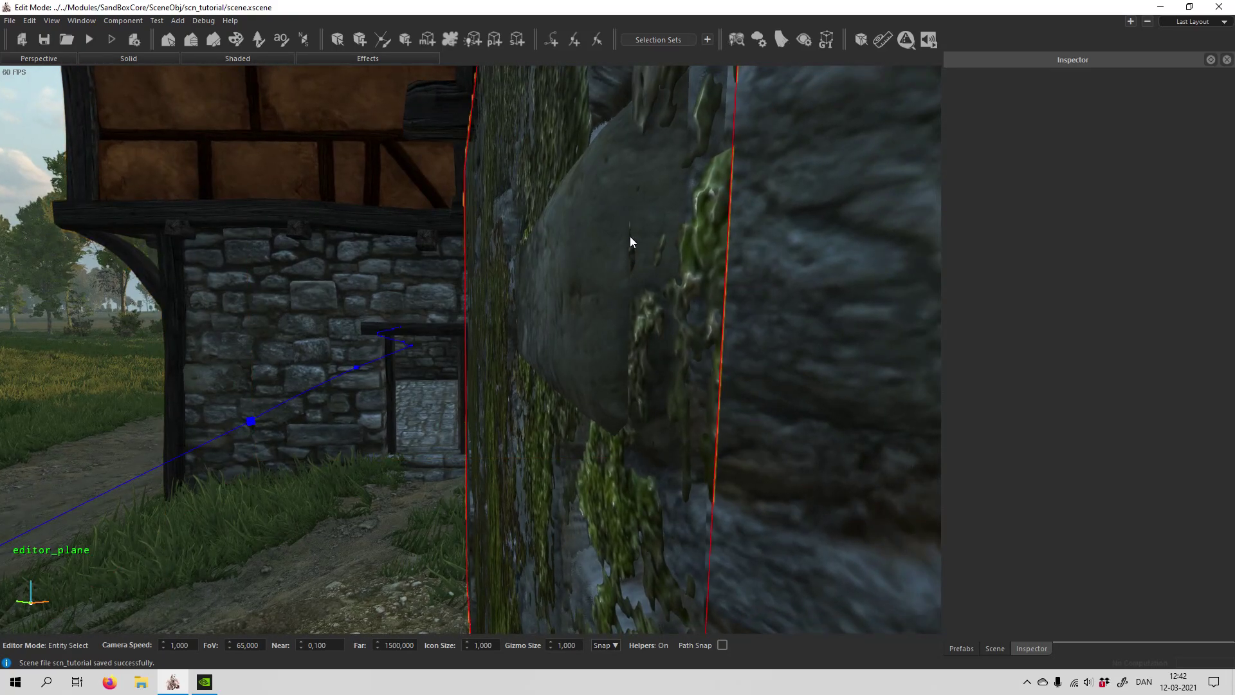
{"action": "key", "text": "s"}
{"action": "right_click_drag", "start_coordinate": [550, 253], "coordinate": [501, 242]}
{"action": "key", "text": "s"}
{"action": "right_click_drag", "start_coordinate": [570, 391], "coordinate": [438, 325]}
{"action": "key", "text": "w"}
{"action": "key", "text": "s"}
{"action": "key", "text": "s"}
{"action": "key", "text": "d"}
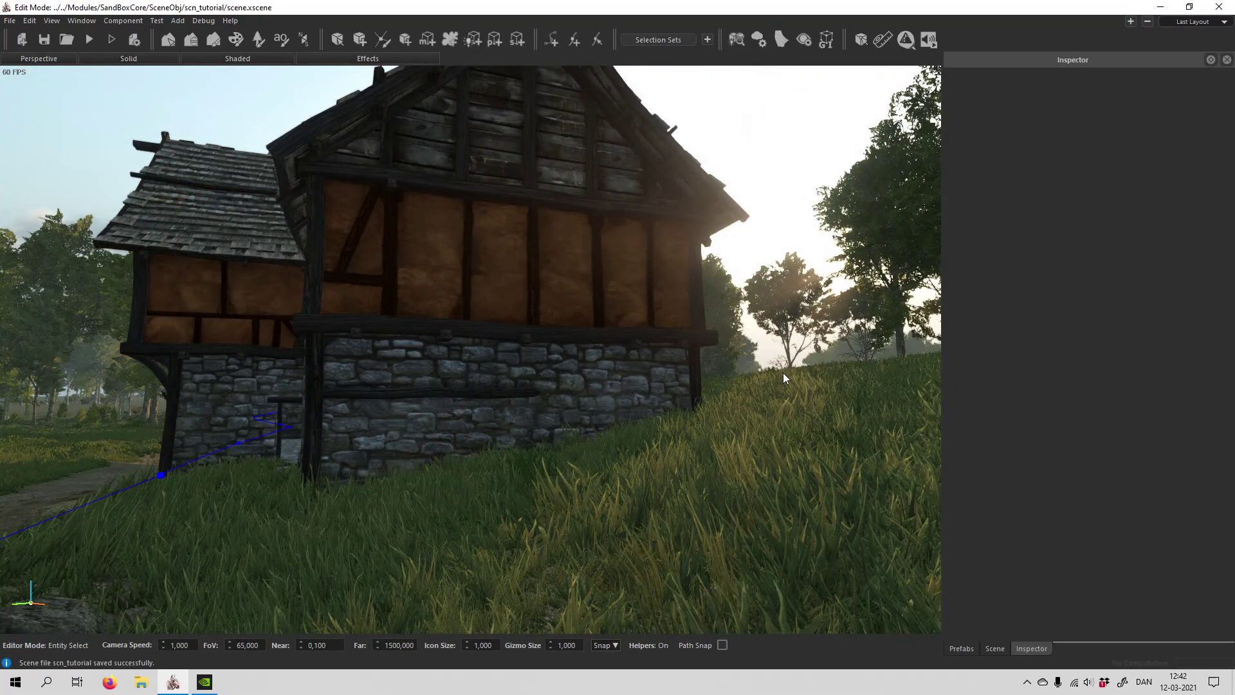
Examine the moss-covered rock_cliff_d rocks in the bank beside the dirt road from several angles
{"action": "right_click_drag", "start_coordinate": [784, 378], "coordinate": [835, 395]}
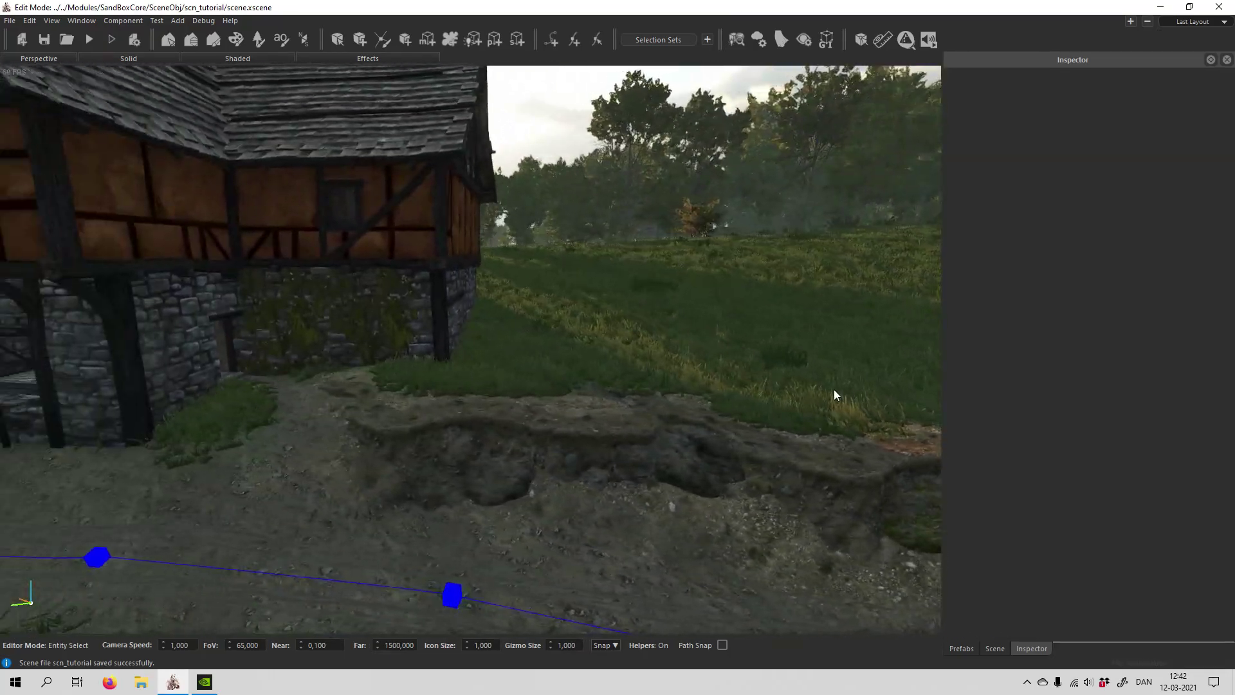
{"action": "right_click_drag", "start_coordinate": [735, 381], "coordinate": [736, 380]}
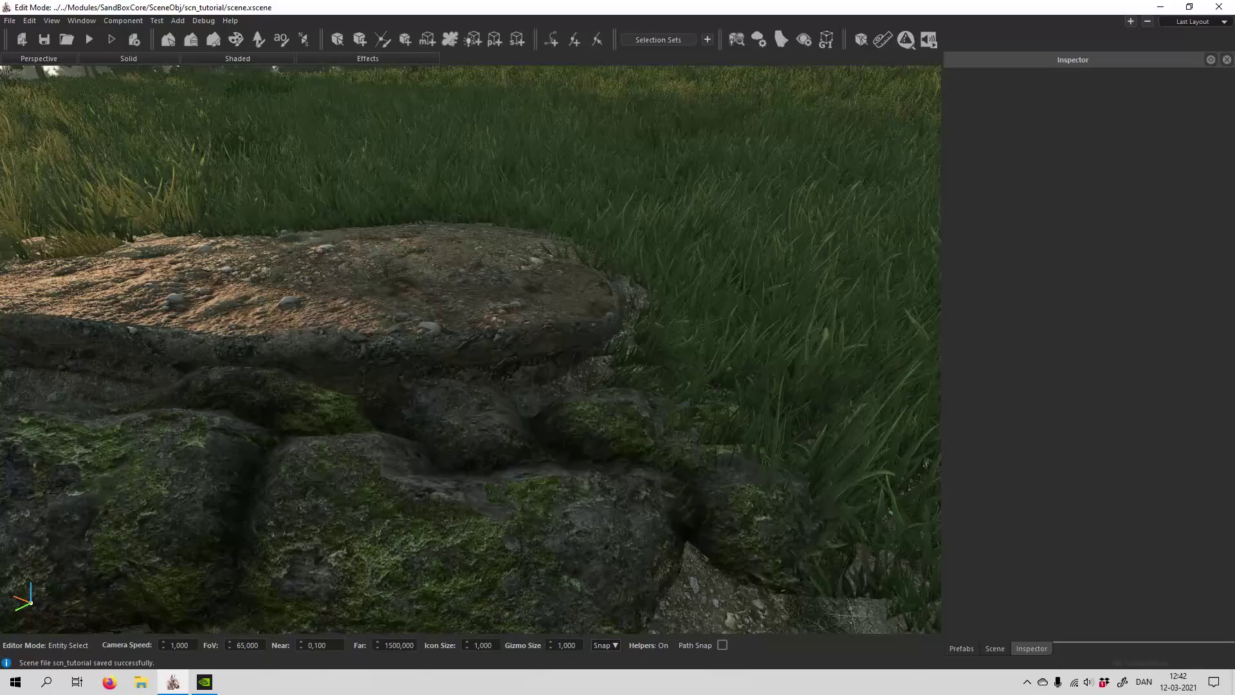
{"action": "right_click_drag", "start_coordinate": [516, 378], "coordinate": [516, 378]}
{"action": "left_click", "coordinate": [489, 370]}
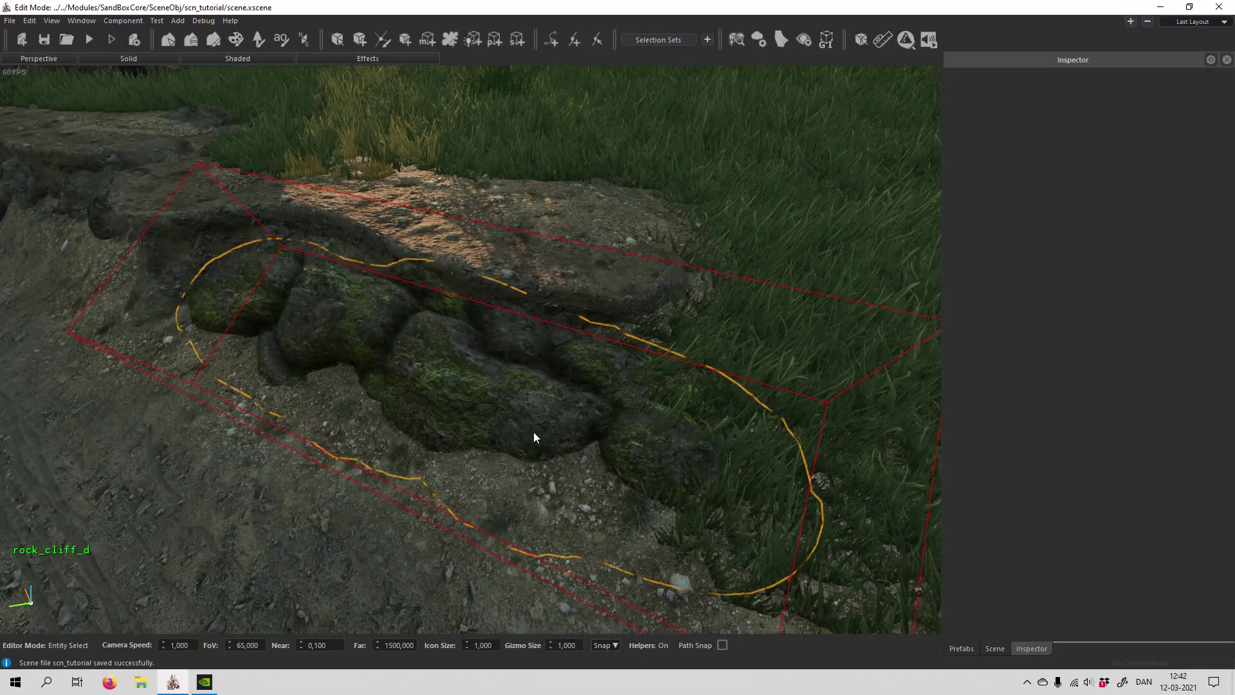
{"action": "right_click_drag", "start_coordinate": [534, 433], "coordinate": [534, 433]}
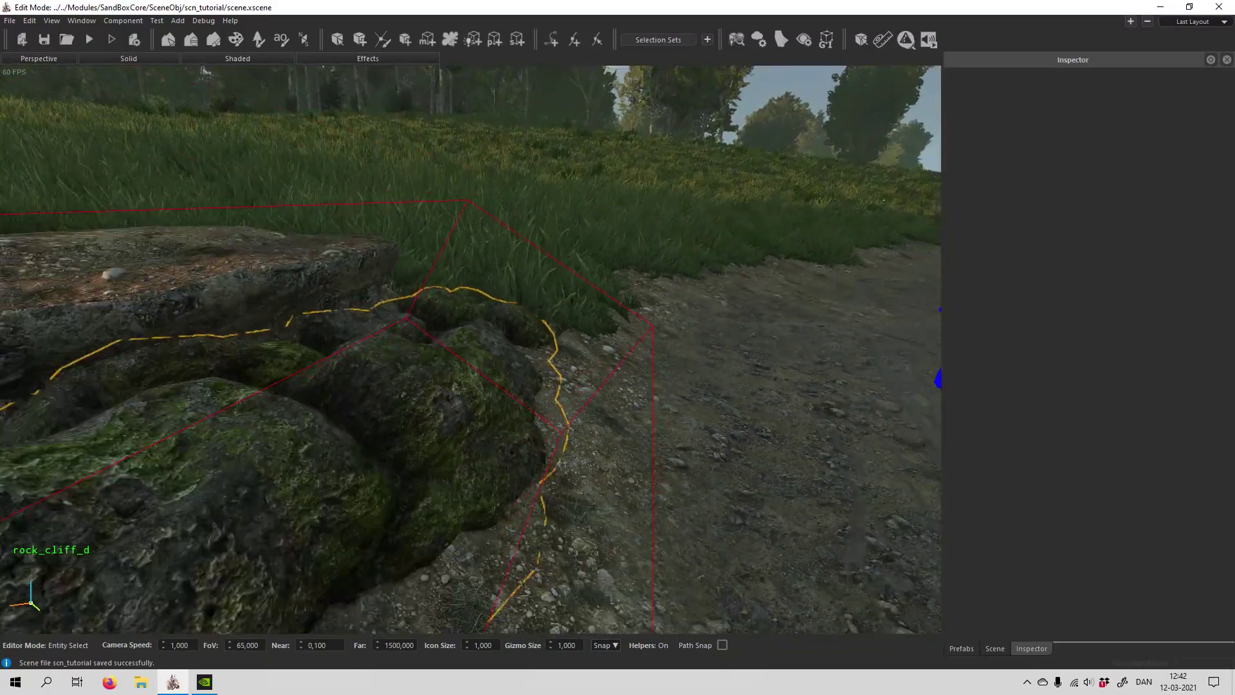
{"action": "right_click_drag", "start_coordinate": [468, 406], "coordinate": [611, 404]}
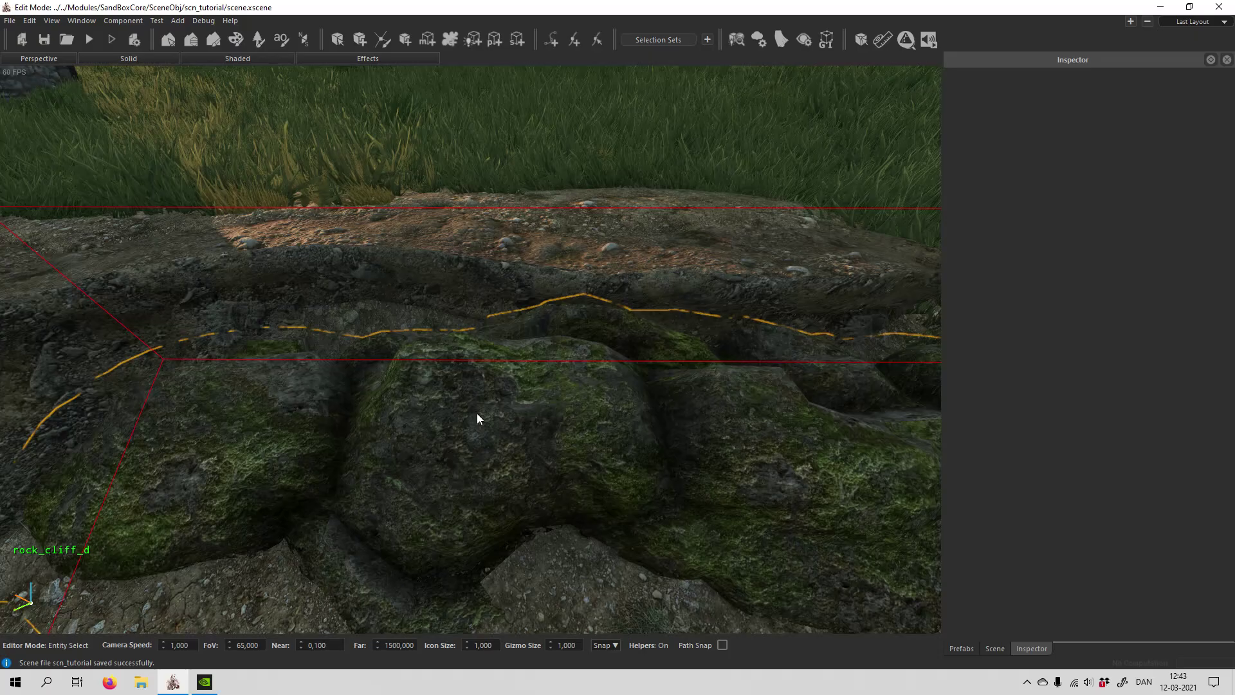
{"action": "right_click_drag", "start_coordinate": [361, 407], "coordinate": [431, 462]}
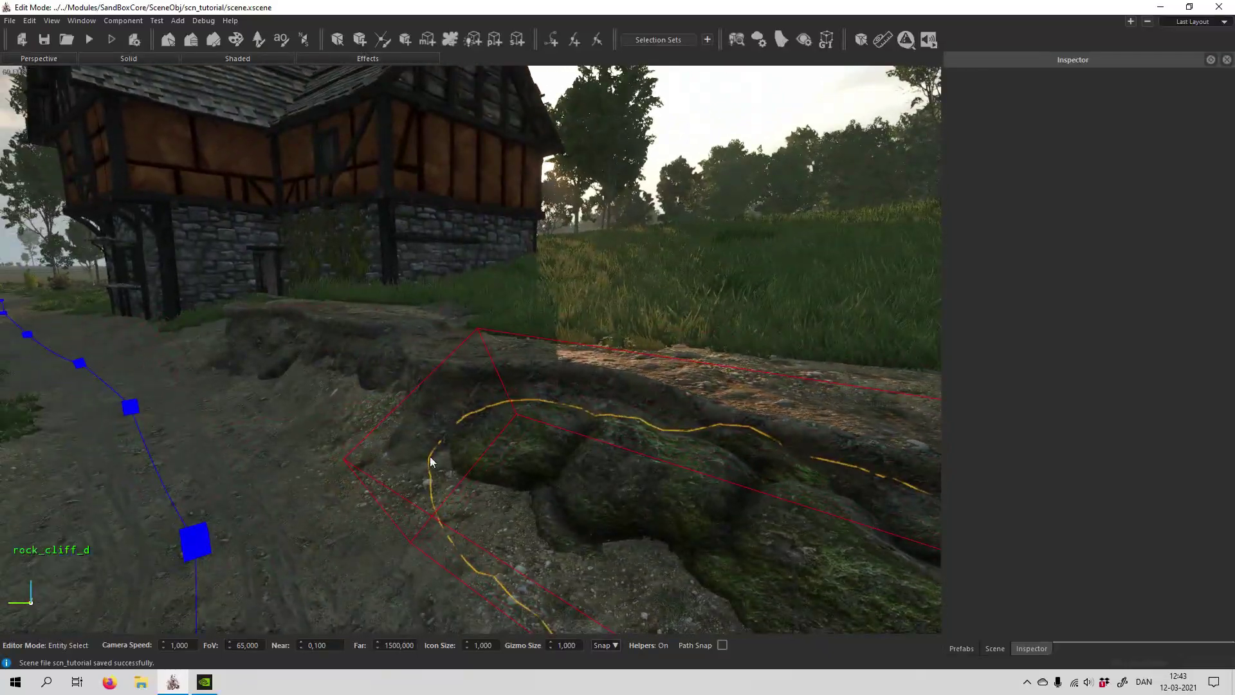
{"action": "right_click_drag", "start_coordinate": [520, 410], "coordinate": [570, 328]}
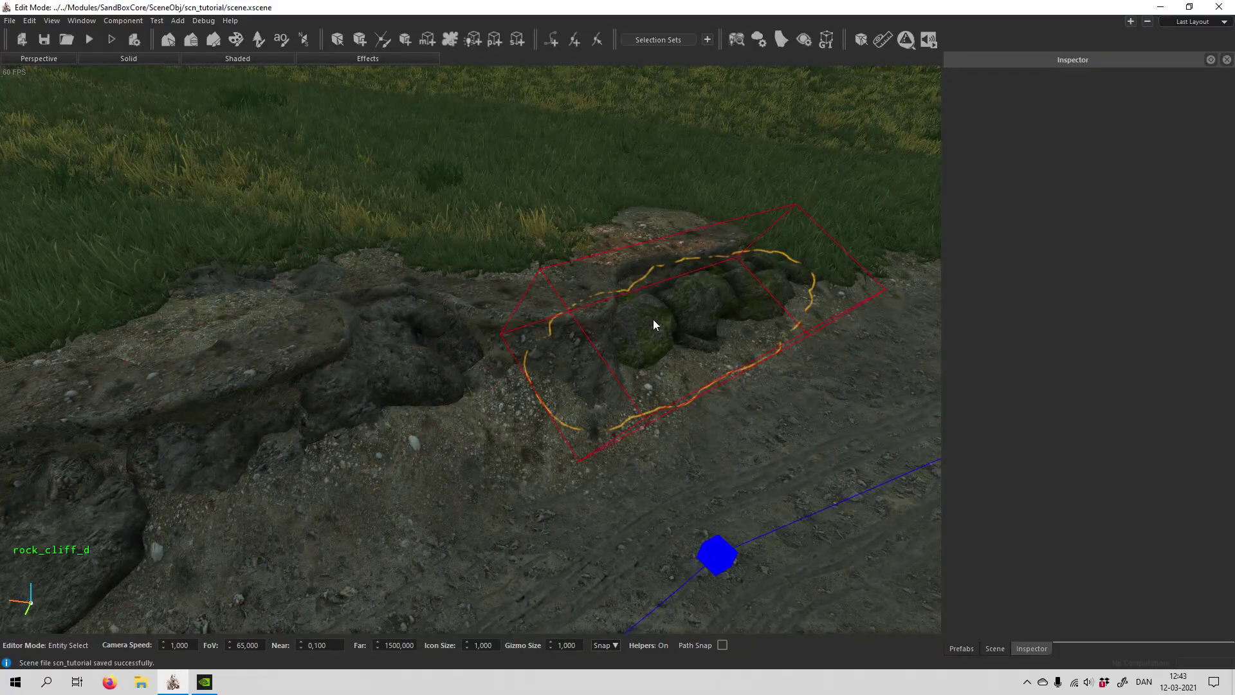
Select the bare rock_cliff_d rock in the road bank near the house and focus the view on it
{"action": "left_click", "coordinate": [318, 360]}
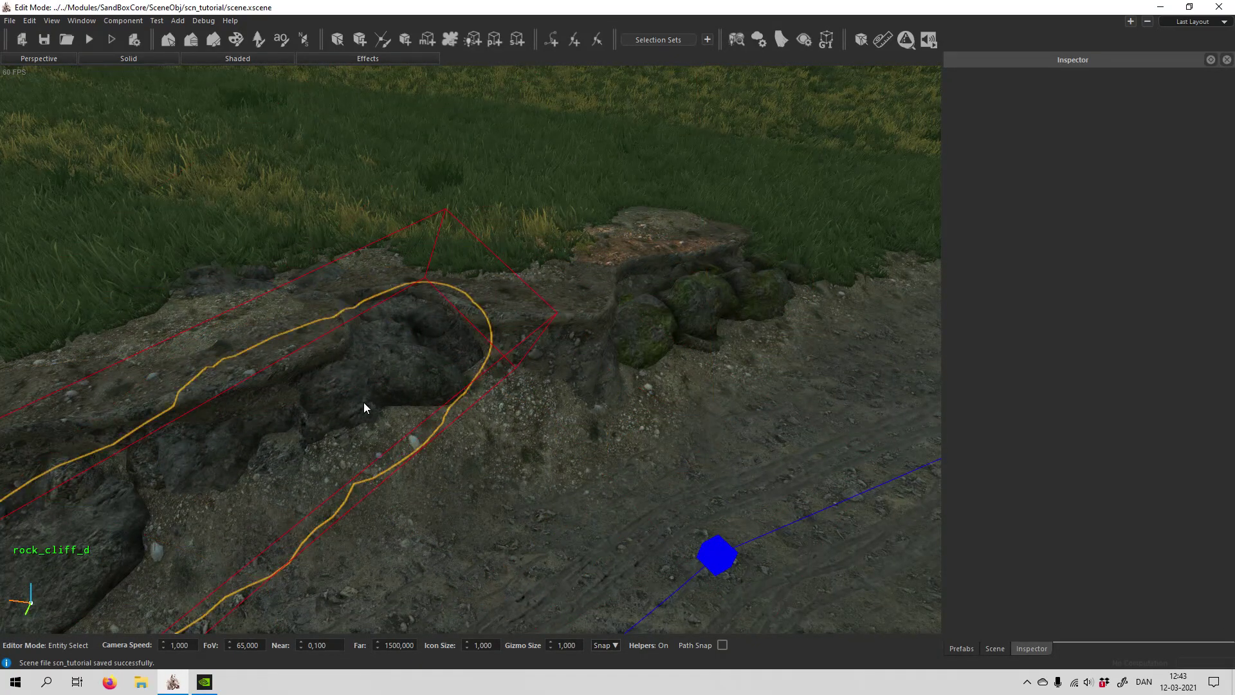
{"action": "right_click_drag", "start_coordinate": [365, 402], "coordinate": [445, 317]}
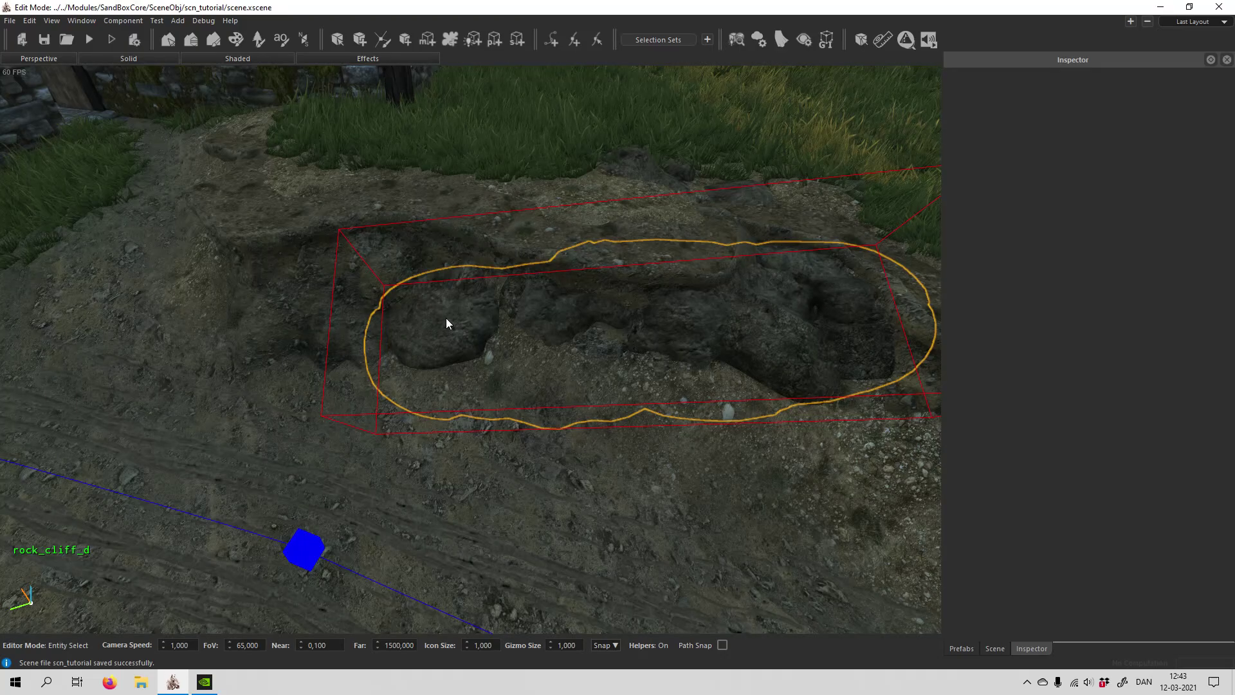
{"action": "left_click", "coordinate": [446, 319]}
{"action": "key", "text": "f"}
{"action": "right_click_drag", "start_coordinate": [614, 400], "coordinate": [613, 400]}
{"action": "key", "text": "s"}
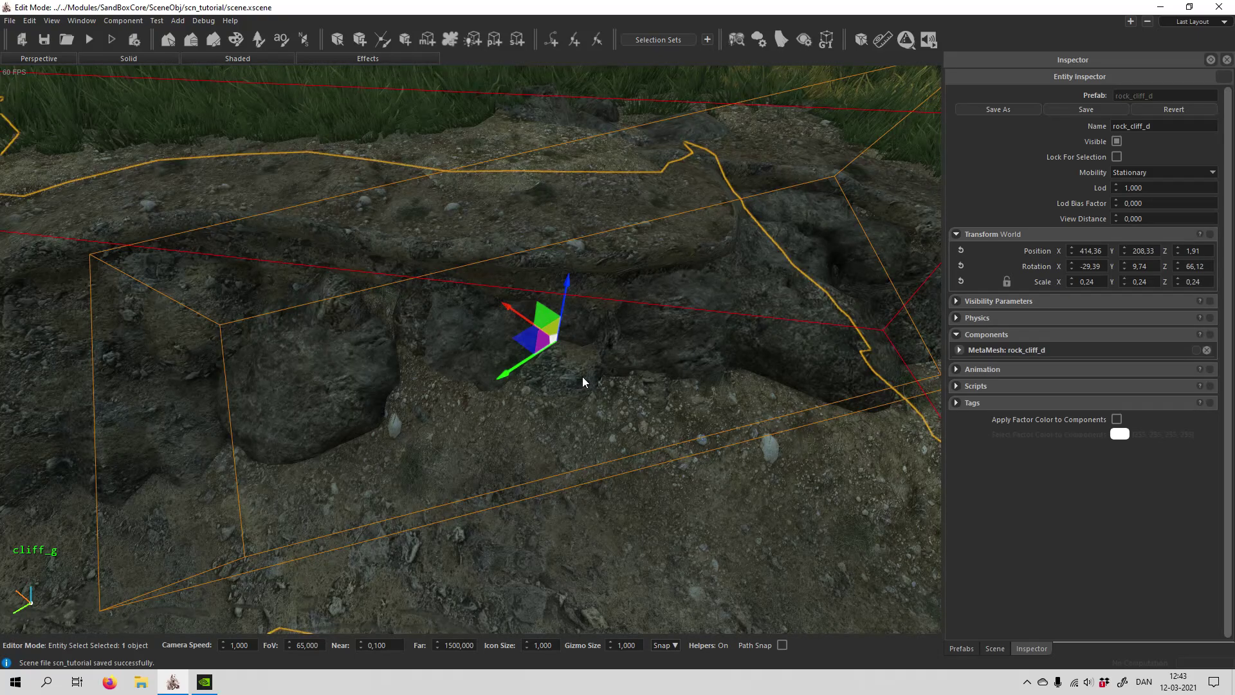
Replace the selected rock_cliff_d's mesh material with moss_wall_a_alphatest
{"action": "right_click_drag", "start_coordinate": [581, 382], "coordinate": [581, 382]}
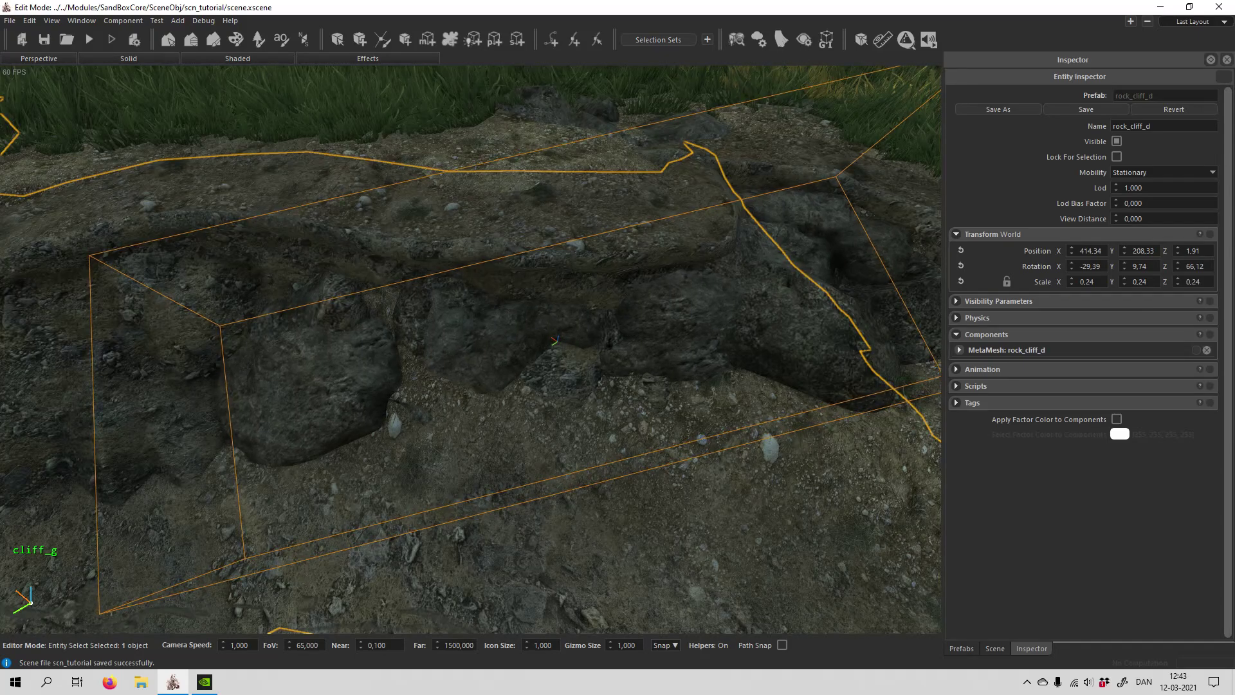
{"action": "key", "text": "g"}
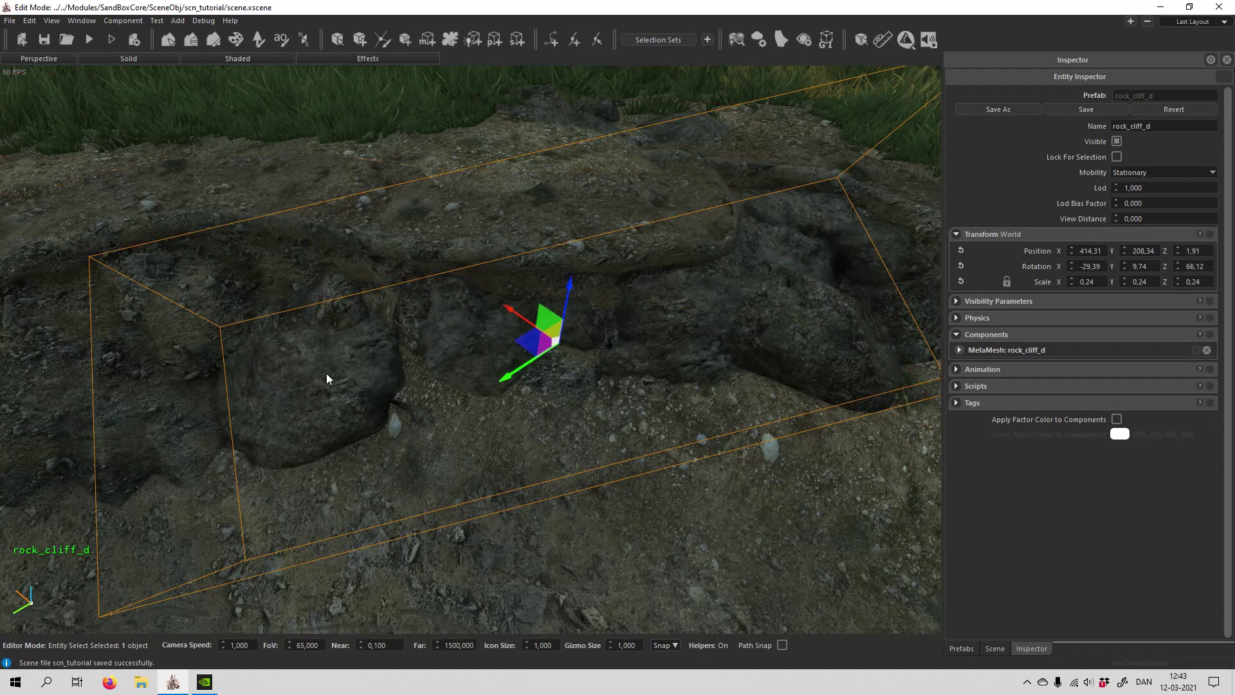
{"action": "left_click", "coordinate": [960, 351]}
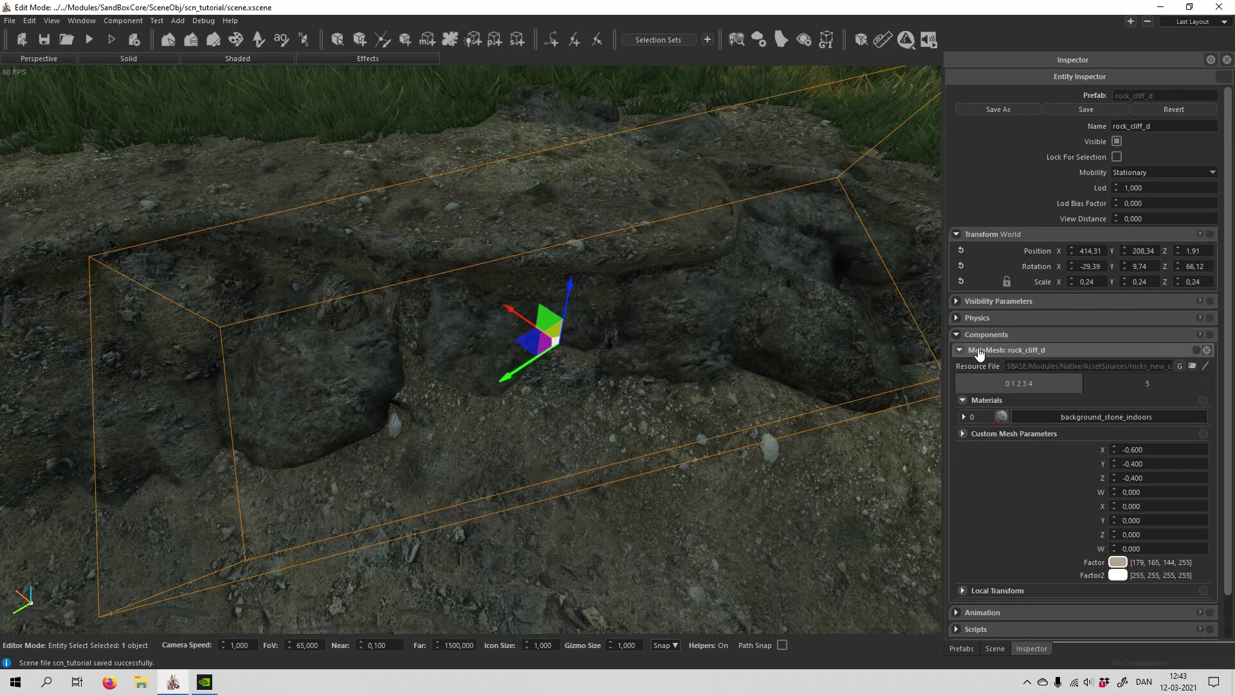
{"action": "left_click", "coordinate": [1068, 419]}
{"action": "type", "text": "moss"}
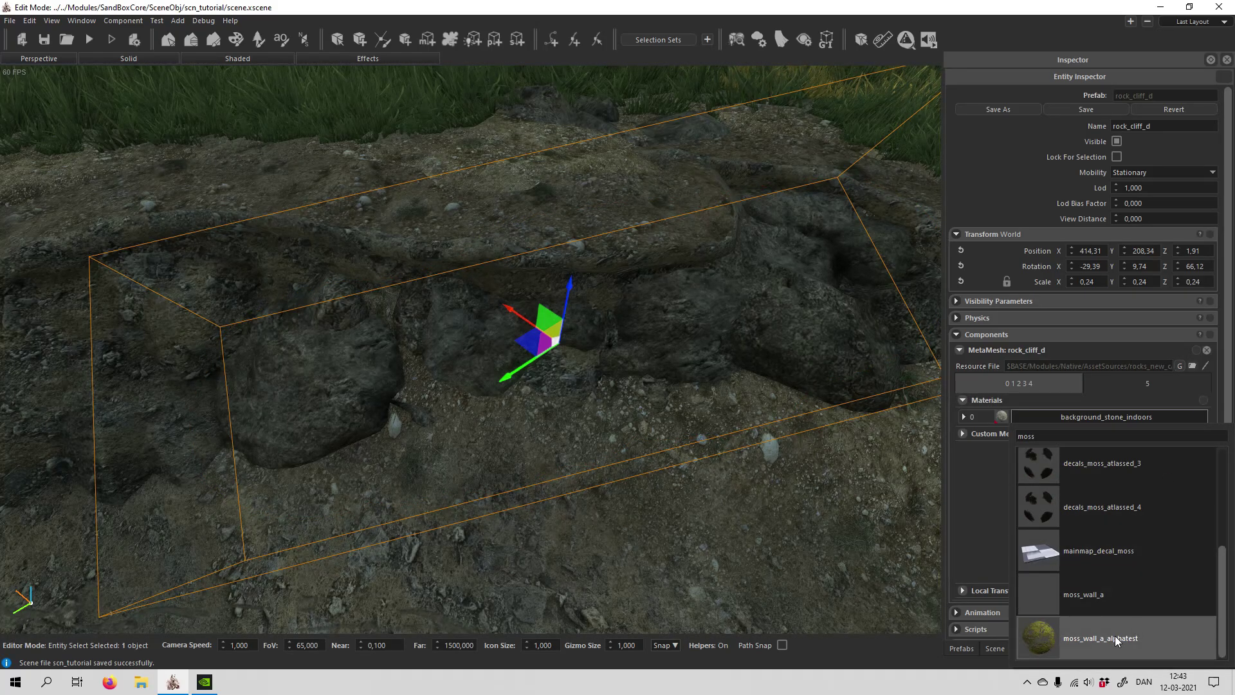
{"action": "left_click", "coordinate": [1114, 637]}
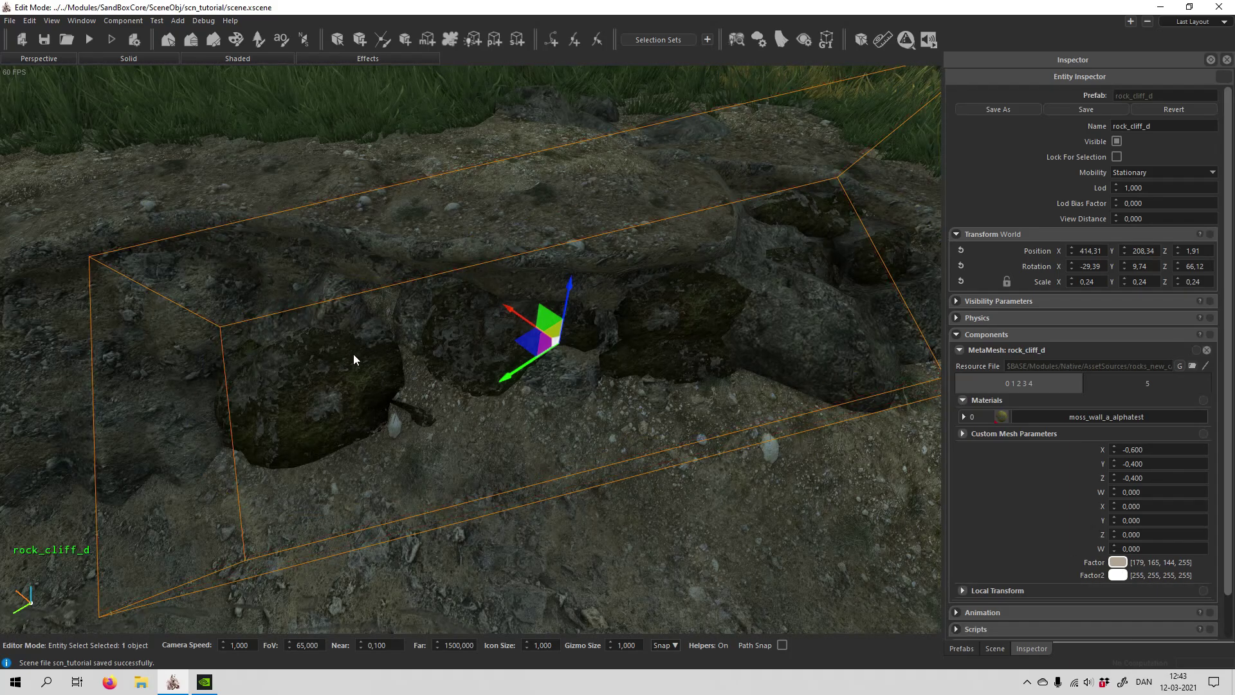
Set the mossy rock's Factor color to white, 255, 255, 255, 255
{"action": "key", "text": "s"}
{"action": "right_click_drag", "start_coordinate": [376, 396], "coordinate": [345, 326]}
{"action": "key", "text": "w"}
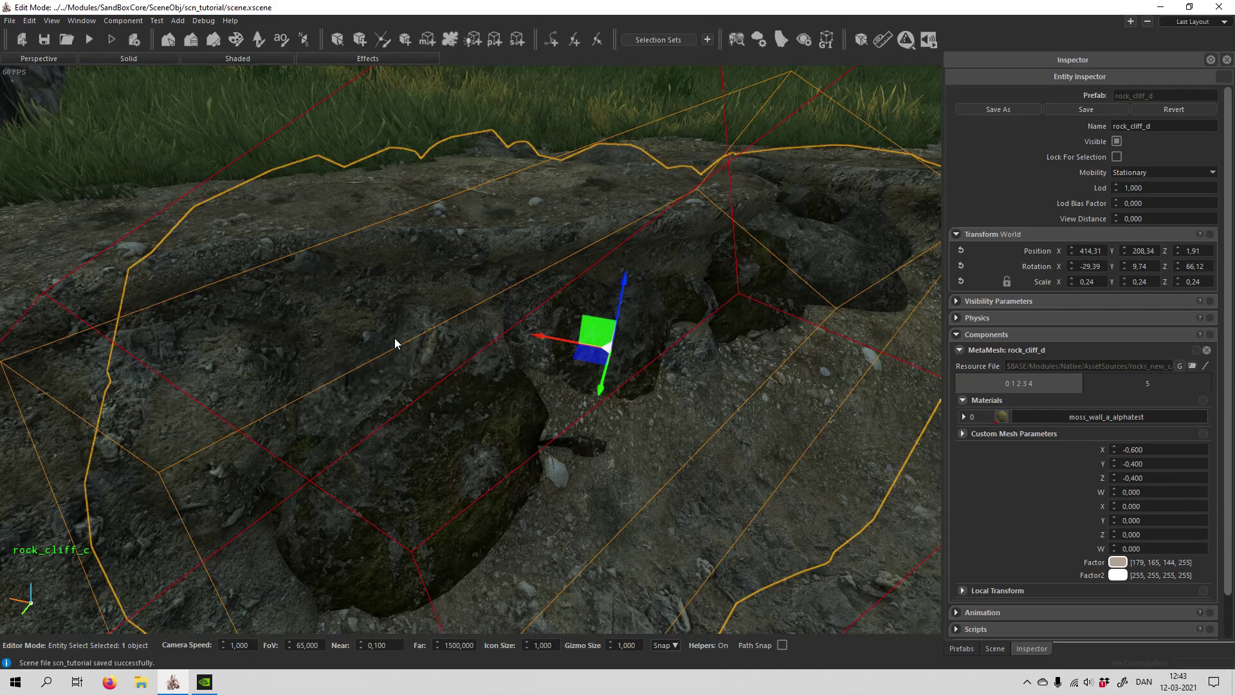
{"action": "left_click", "coordinate": [1117, 563]}
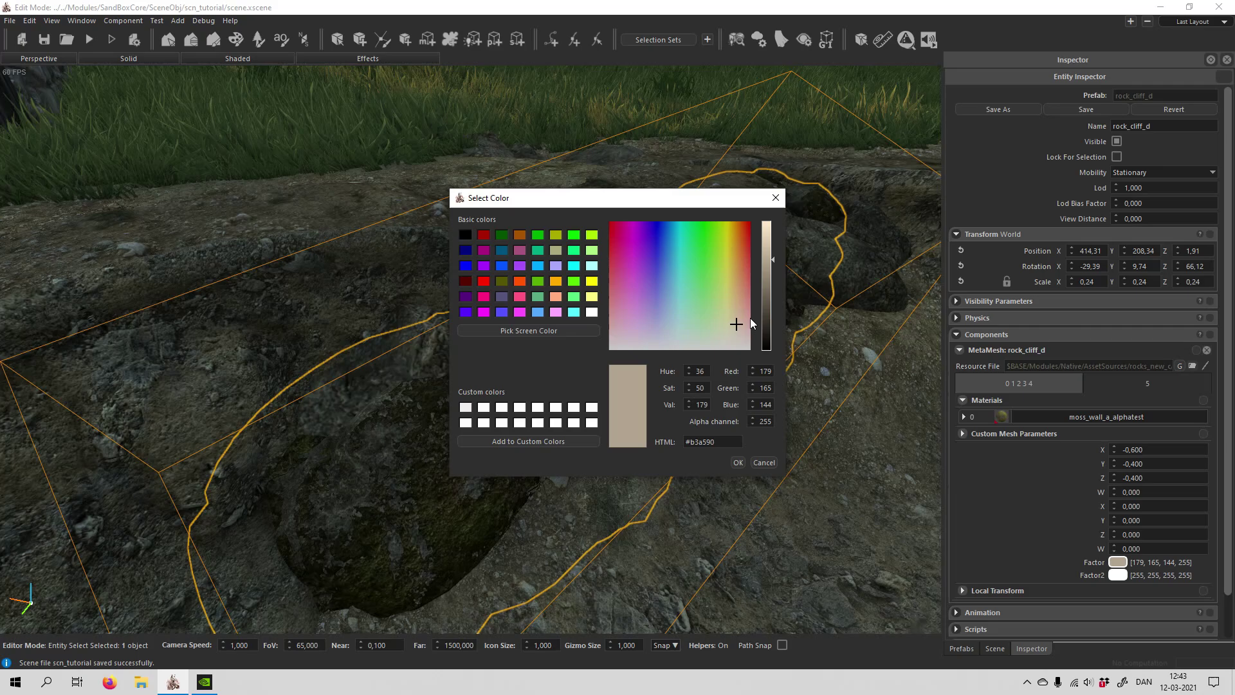
{"action": "left_click_drag", "start_coordinate": [768, 240], "coordinate": [767, 222]}
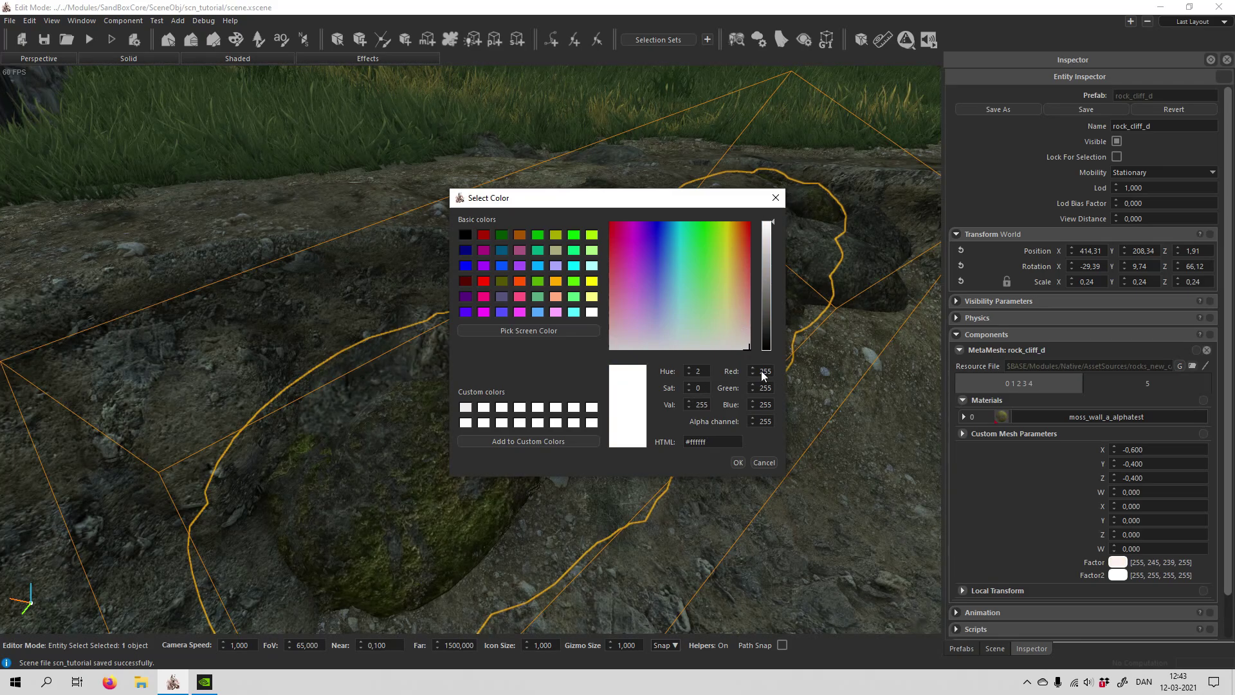
{"action": "left_click", "coordinate": [735, 462]}
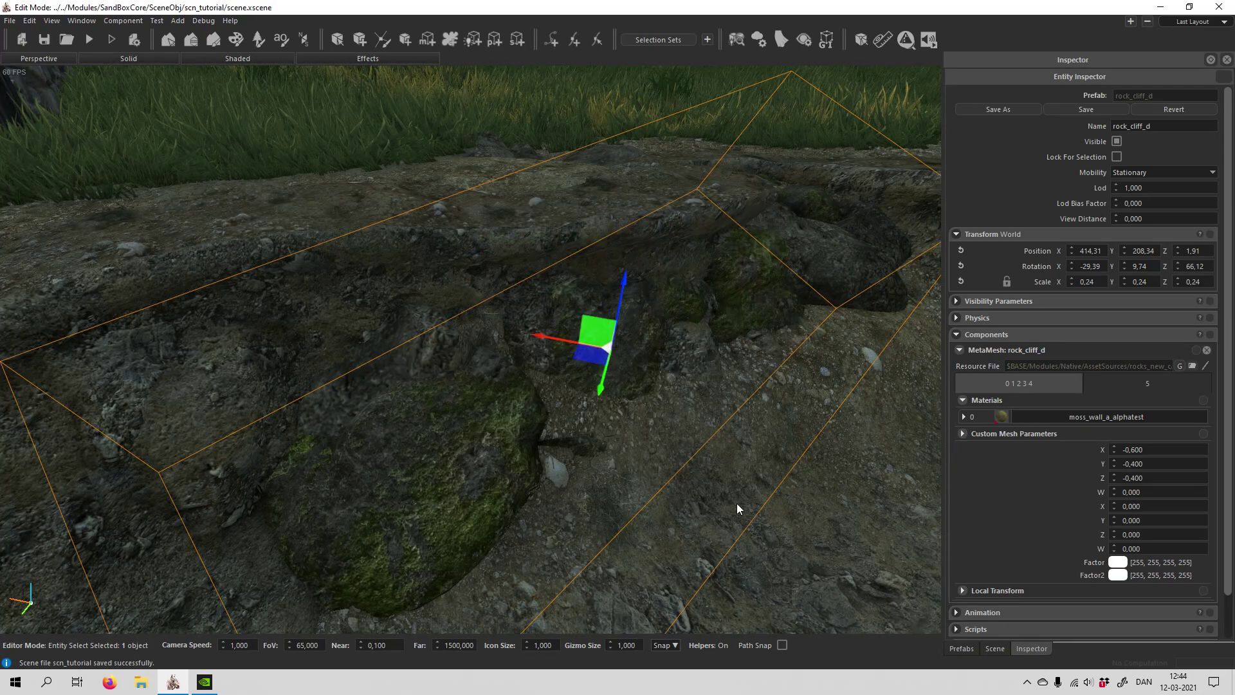
Deselect the rock and survey the dirt road past the houses, grass and woods from several viewpoints
{"action": "key", "text": "s"}
{"action": "right_click_drag", "start_coordinate": [736, 503], "coordinate": [621, 477]}
{"action": "key", "text": "w"}
{"action": "key", "text": "s"}
{"action": "key", "text": "a"}
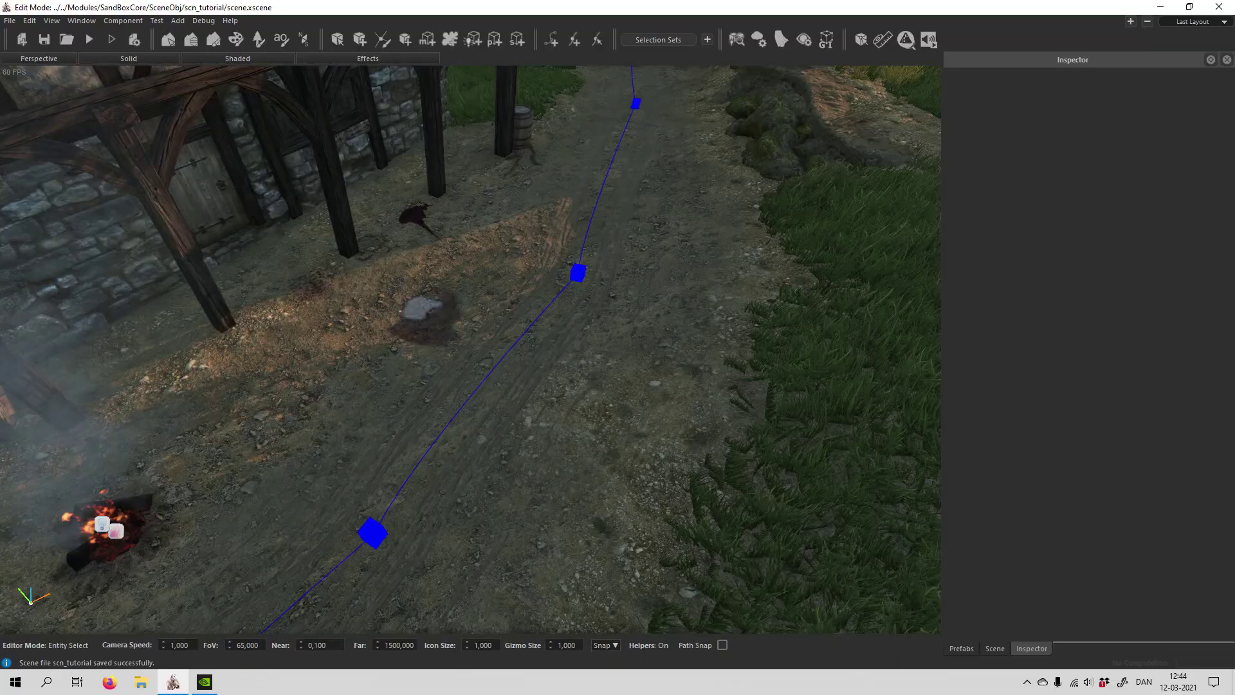
{"action": "key", "text": "w"}
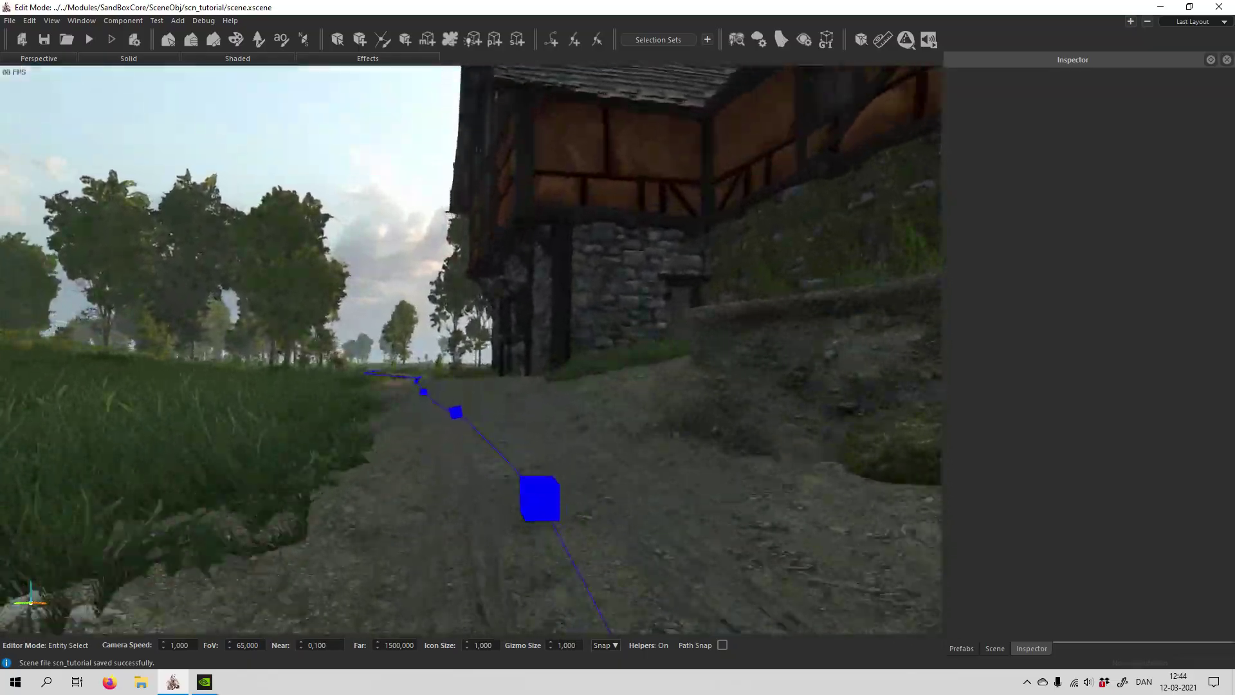
{"action": "key", "text": "w"}
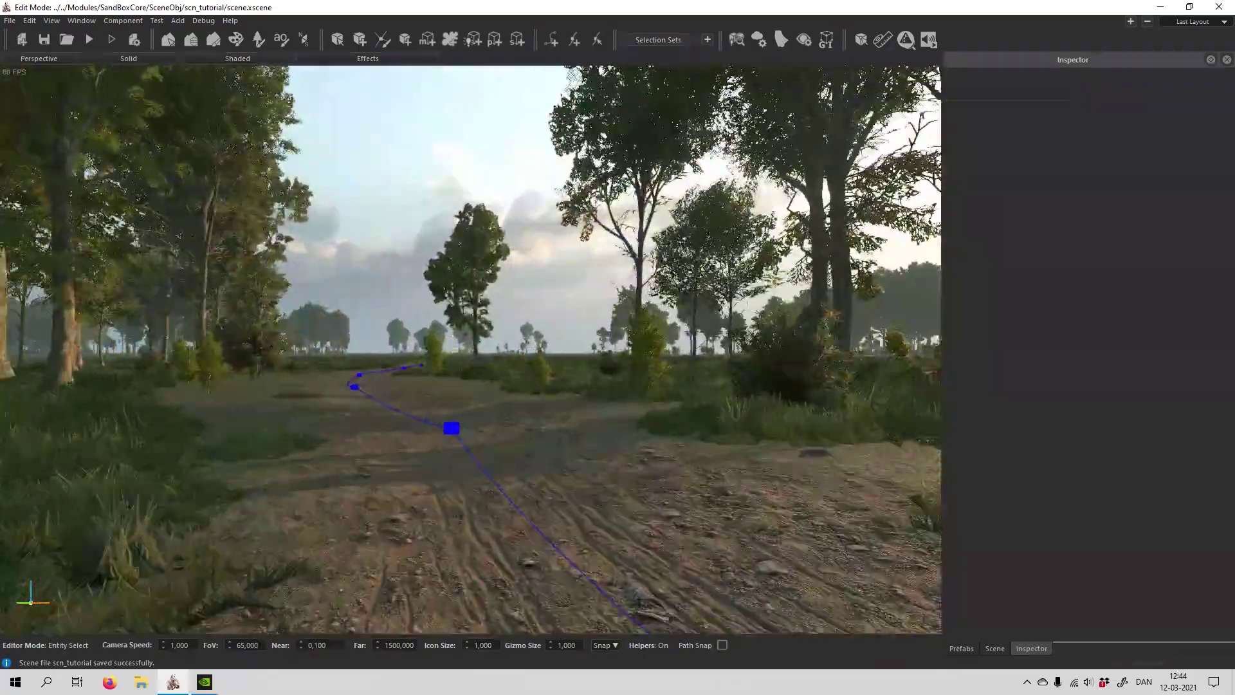
{"action": "key", "text": "s"}
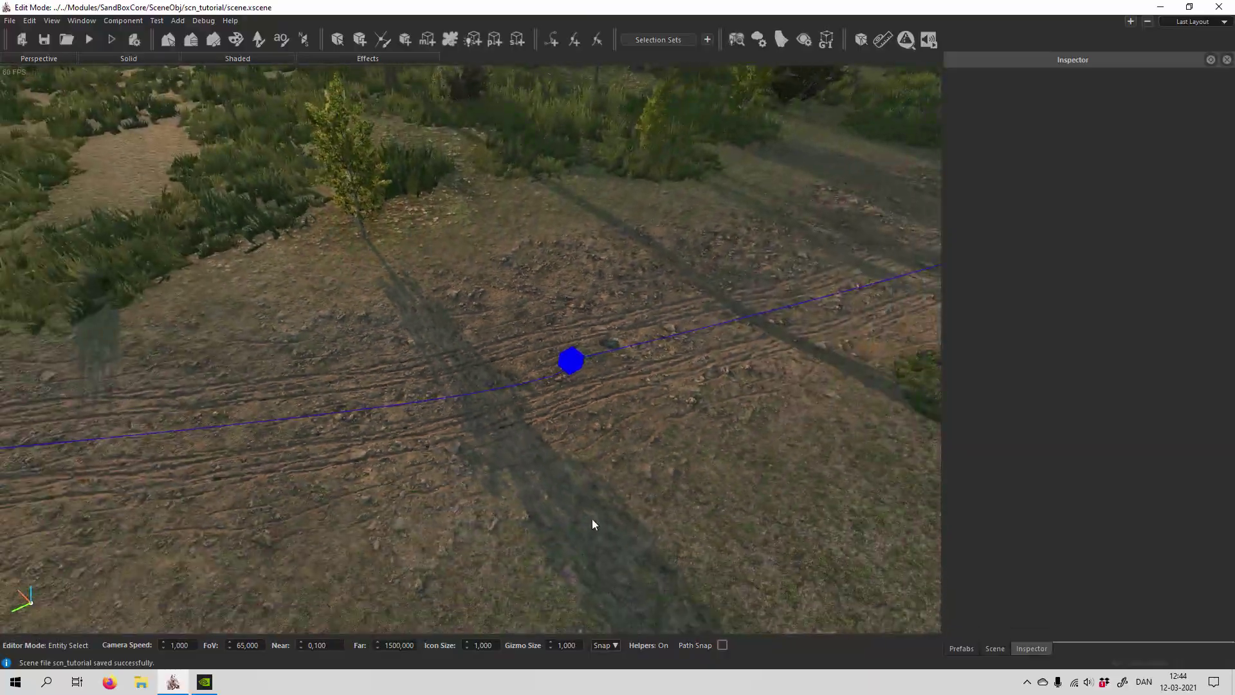
{"action": "key", "text": "s"}
{"action": "key", "text": "w"}
{"action": "right_click_drag", "start_coordinate": [235, 409], "coordinate": [39, 351]}
{"action": "key", "text": "w"}
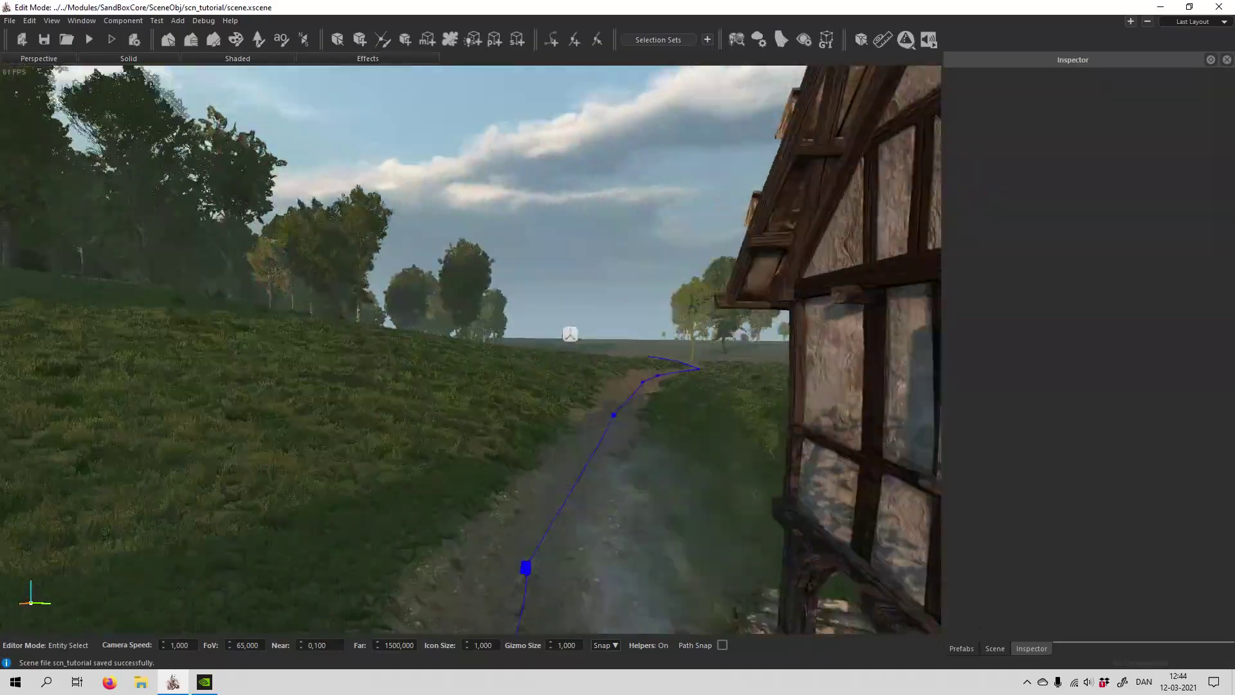
{"action": "key", "text": "w"}
{"action": "right_click_drag", "start_coordinate": [470, 347], "coordinate": [257, 437]}
{"action": "key", "text": "w"}
{"action": "key", "text": "s"}
{"action": "right_click_drag", "start_coordinate": [205, 351], "coordinate": [568, 421]}
Select the road_1 path in the scene's path list and open its properties
{"action": "left_click", "coordinate": [994, 649]}
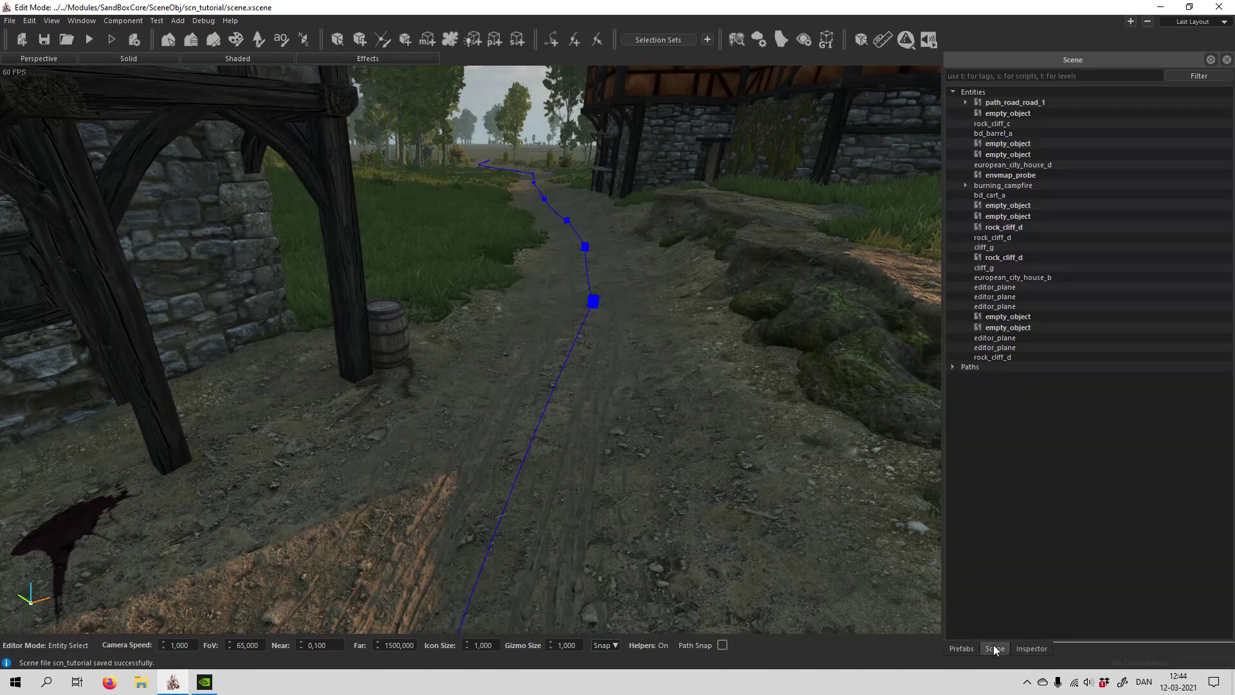
{"action": "left_click", "coordinate": [954, 367]}
{"action": "left_click", "coordinate": [982, 378]}
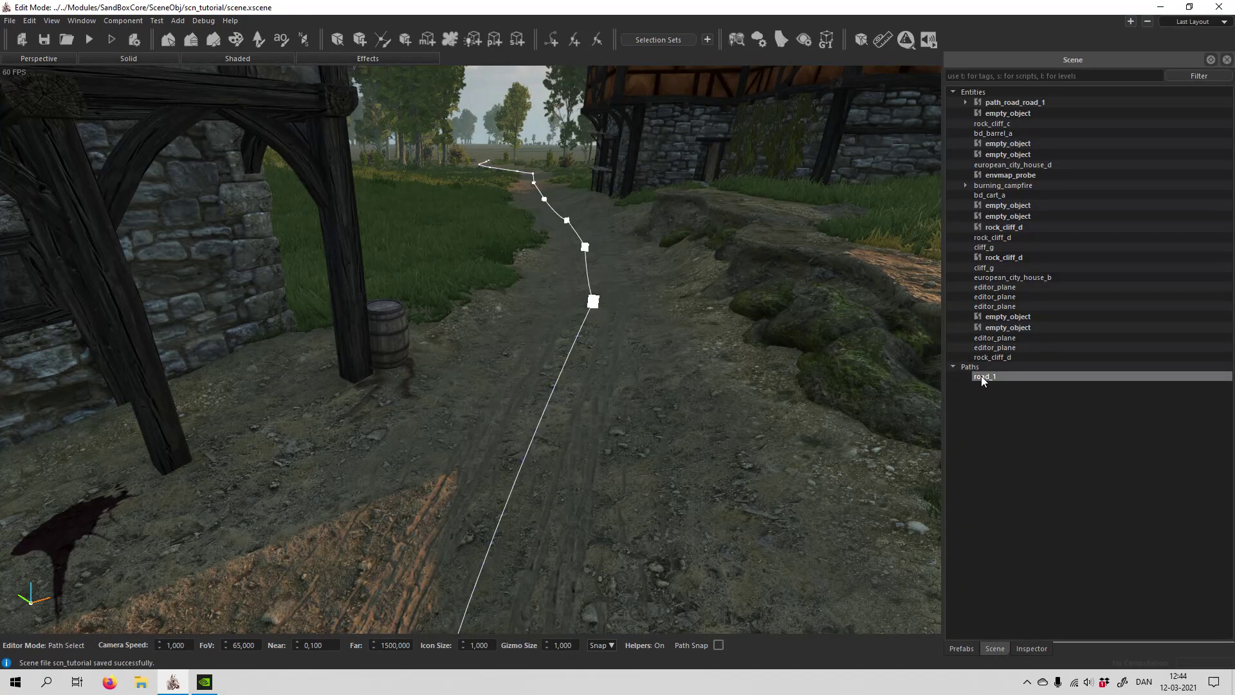
{"action": "left_click", "coordinate": [1032, 648]}
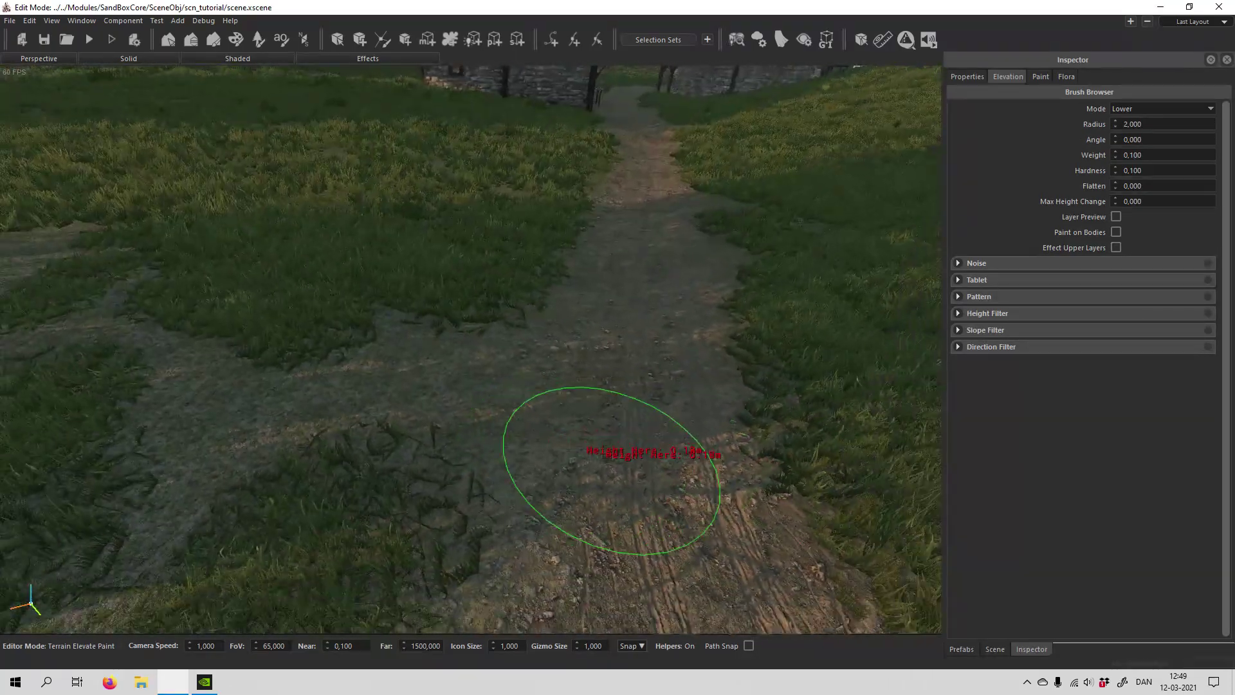
Examine the dirt side tracks and where they branch off the main road's wheel ruts
{"action": "key", "text": "w"}
{"action": "right_click_drag", "start_coordinate": [535, 303], "coordinate": [534, 304]}
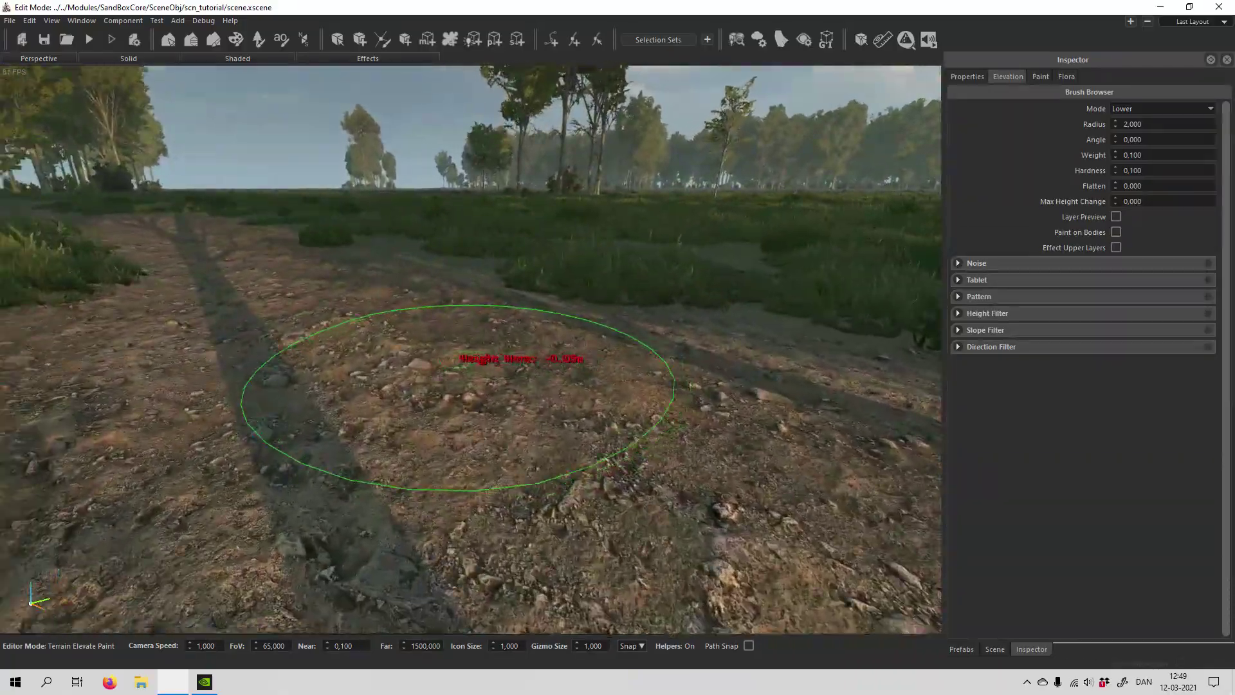
{"action": "middle_click_drag", "start_coordinate": [457, 367], "coordinate": [499, 472]}
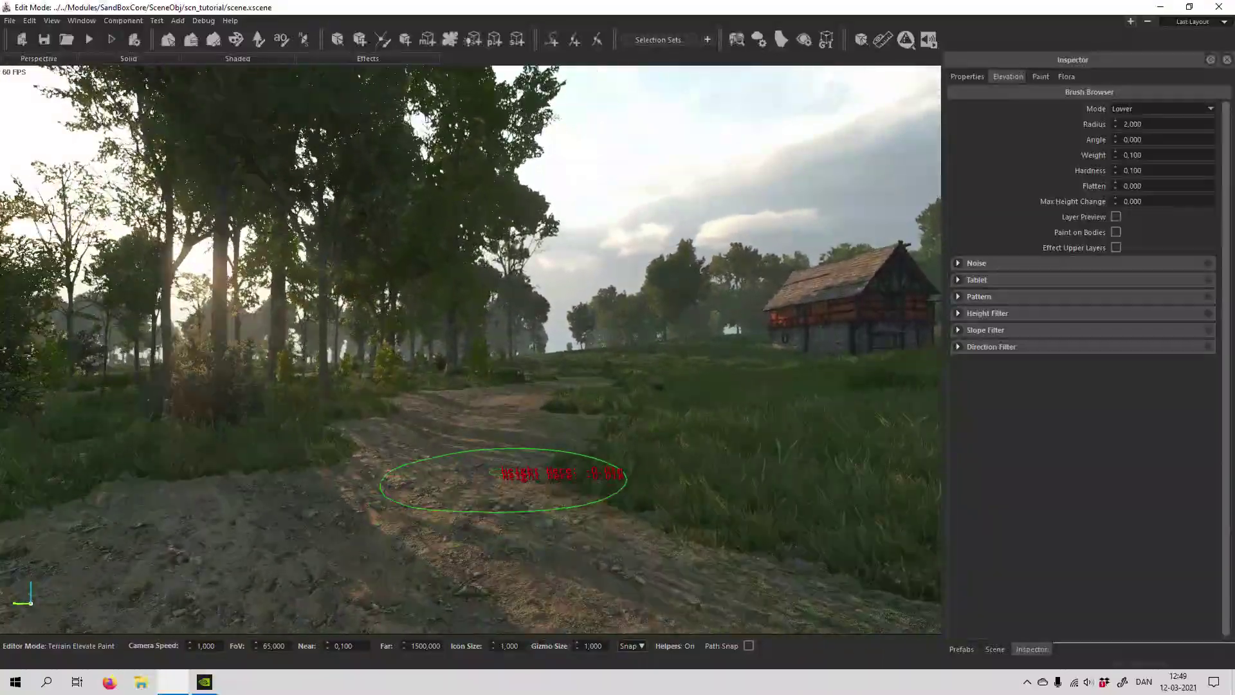
{"action": "key", "text": "w"}
{"action": "right_click_drag", "start_coordinate": [502, 474], "coordinate": [468, 465]}
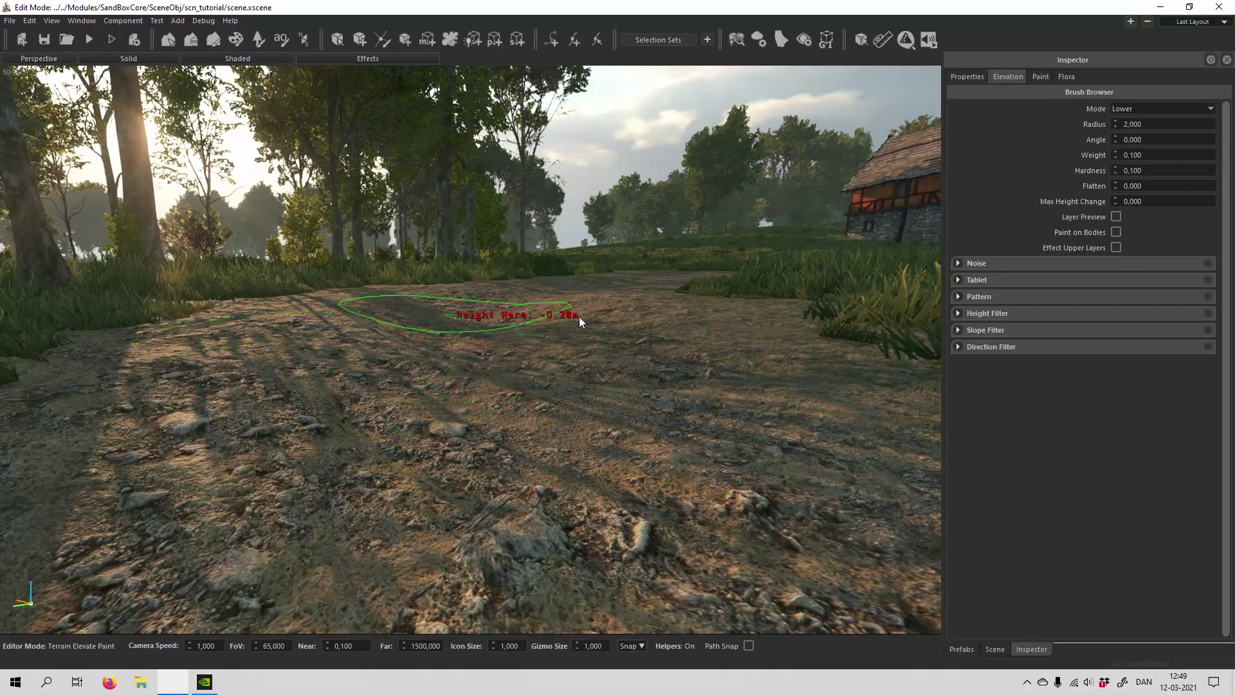
{"action": "right_click_drag", "start_coordinate": [517, 426], "coordinate": [529, 427]}
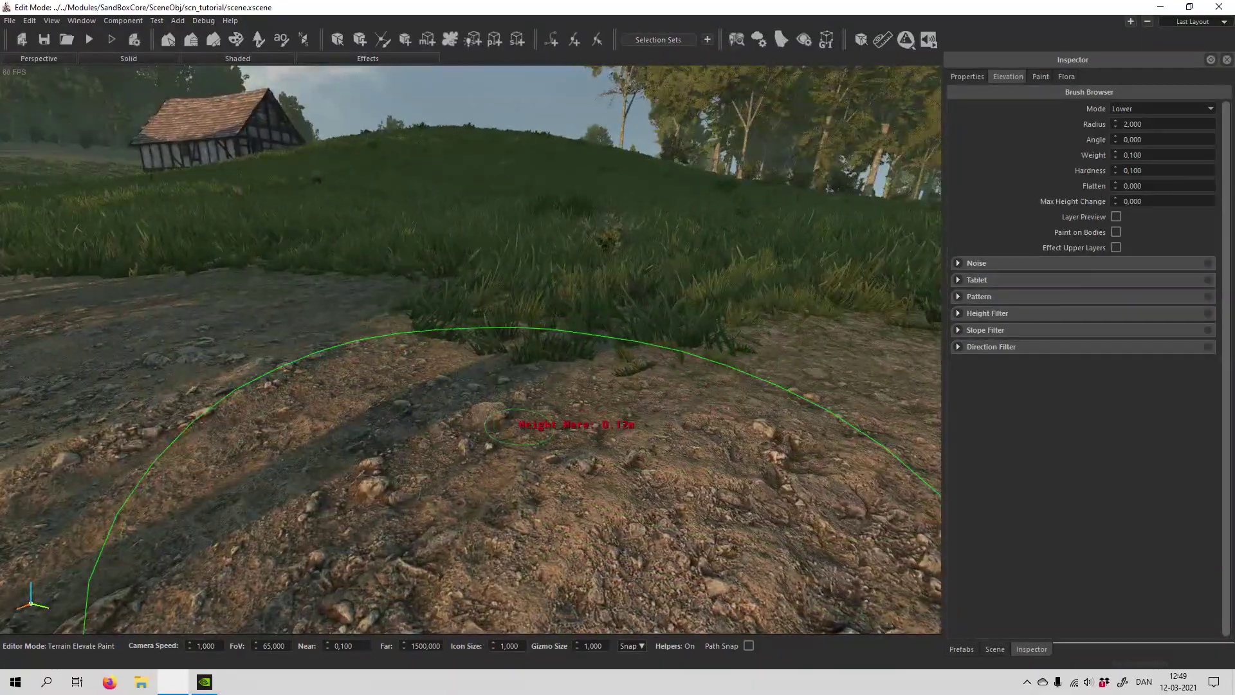
{"action": "right_click_drag", "start_coordinate": [579, 316], "coordinate": [320, 445]}
{"action": "right_click_drag", "start_coordinate": [543, 435], "coordinate": [488, 422]}
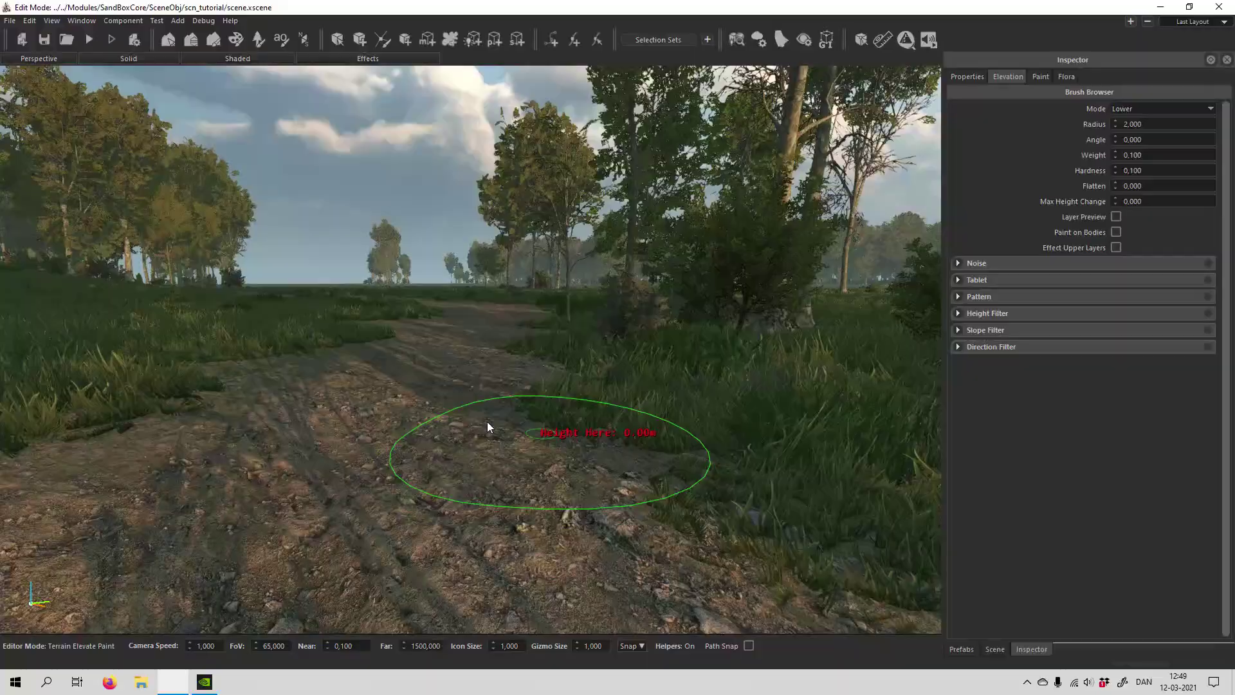
{"action": "right_click_drag", "start_coordinate": [605, 362], "coordinate": [566, 420]}
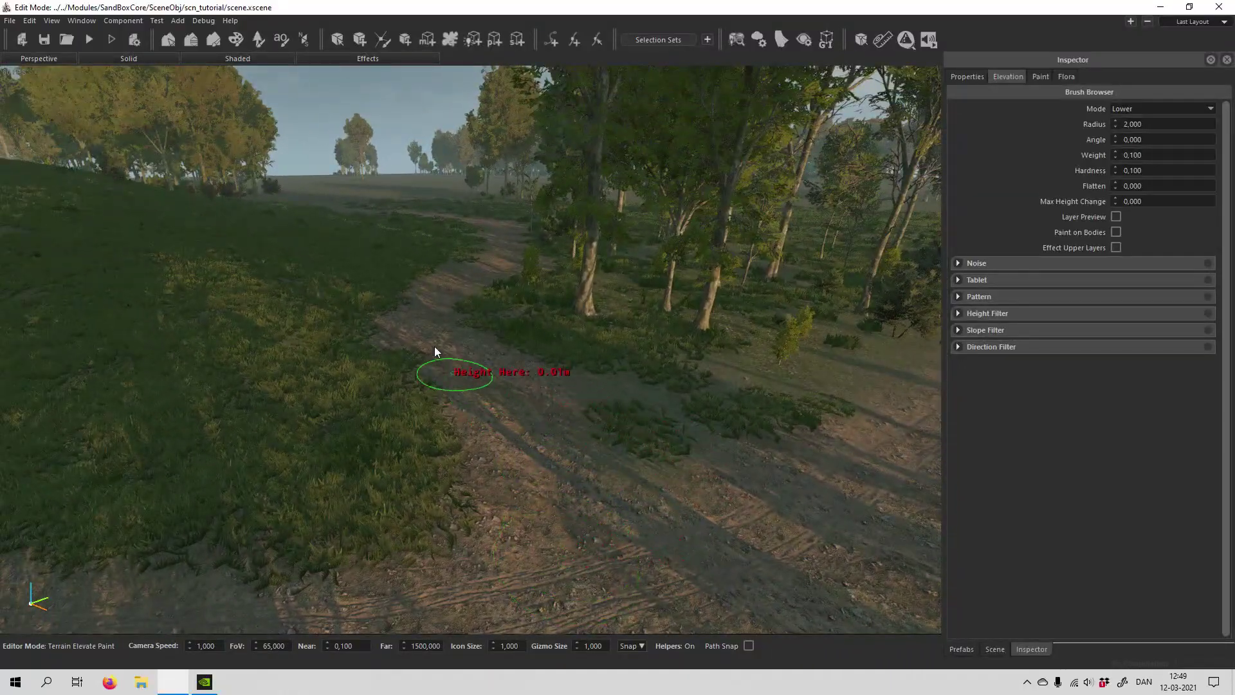
{"action": "right_click_drag", "start_coordinate": [563, 353], "coordinate": [565, 368]}
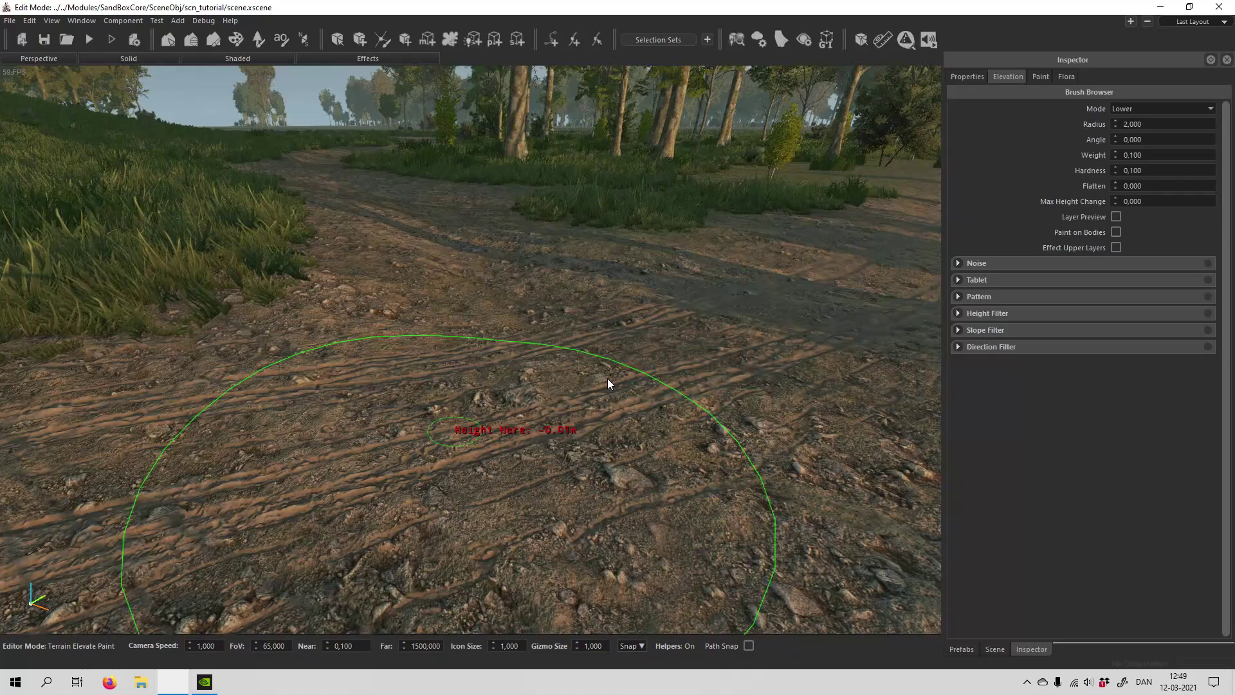
{"action": "mouse_move", "coordinate": [487, 344]}
{"action": "middle_mouse_down"}
{"action": "mouse_move", "coordinate": [491, 330]}
{"action": "mouse_move", "coordinate": [484, 552]}
{"action": "middle_mouse_up"}
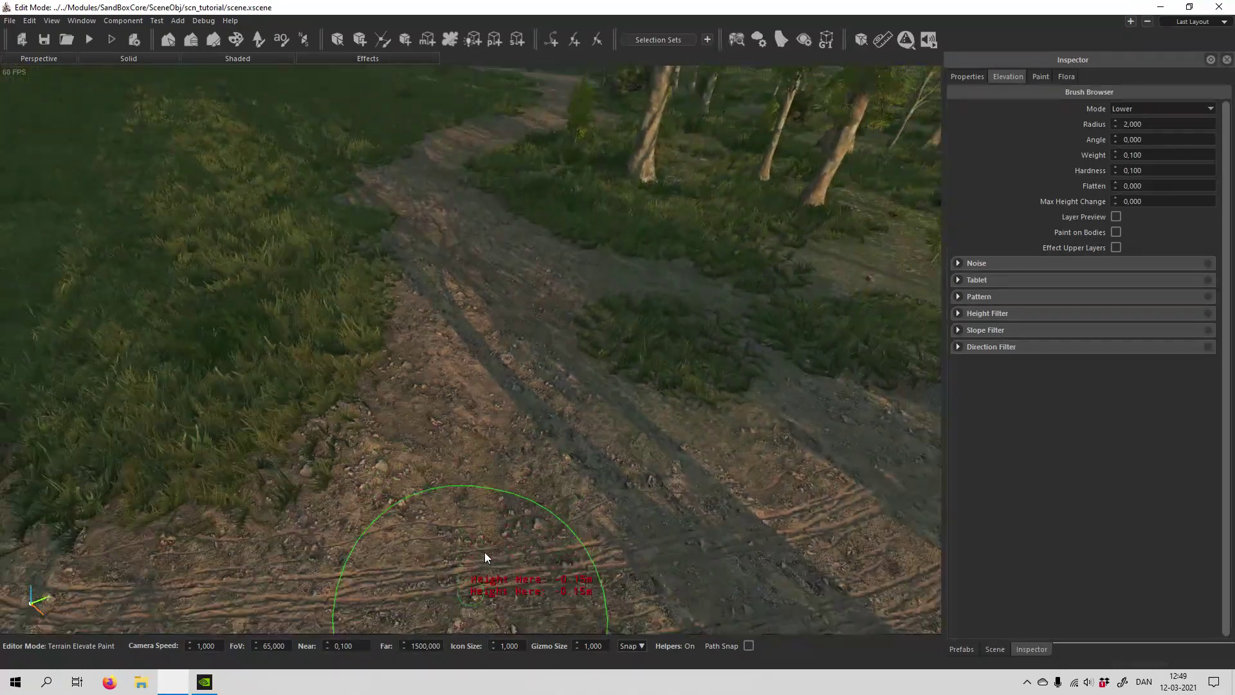
{"action": "right_click_drag", "start_coordinate": [484, 558], "coordinate": [495, 159]}
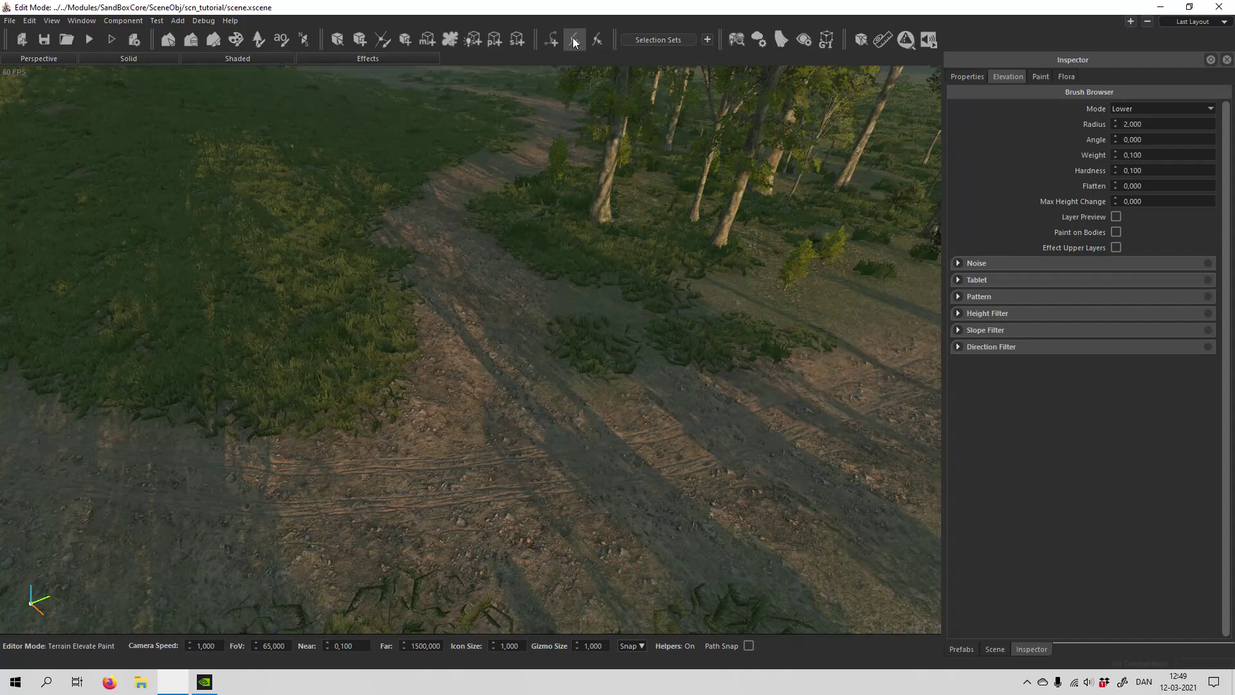
Add a new path named road_2 and set its interpolation type to Quadratic Hermite
{"action": "left_click", "coordinate": [550, 39]}
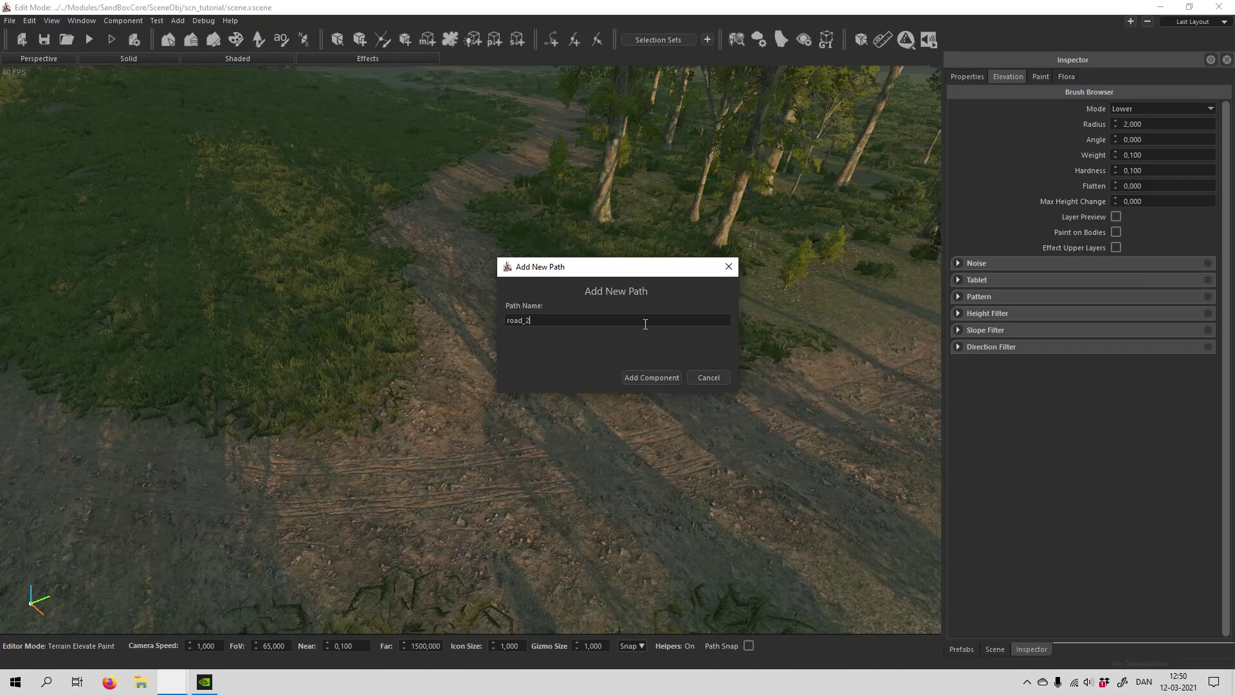
{"action": "left_click", "coordinate": [651, 378]}
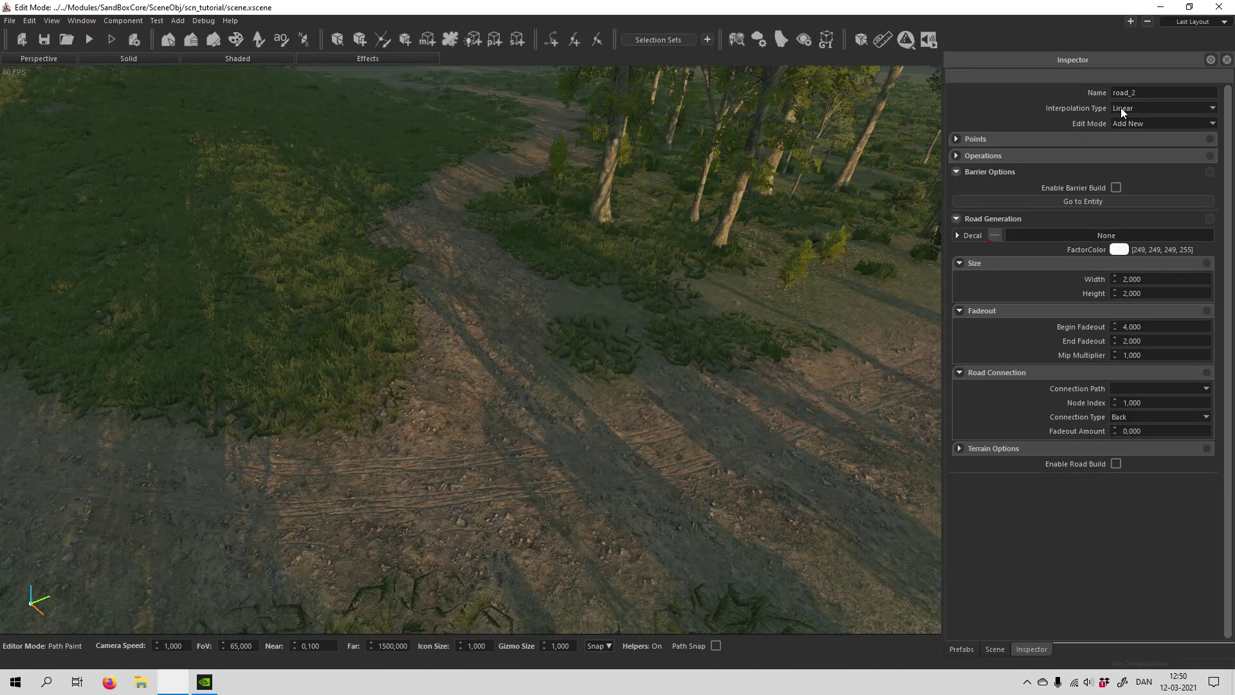
{"action": "left_click", "coordinate": [1148, 107]}
{"action": "left_click", "coordinate": [1132, 126]}
Place the first road_2 points from the main road's wheel ruts along the middle of the side track
{"action": "key", "text": "w"}
{"action": "right_click_drag", "start_coordinate": [548, 359], "coordinate": [532, 358]}
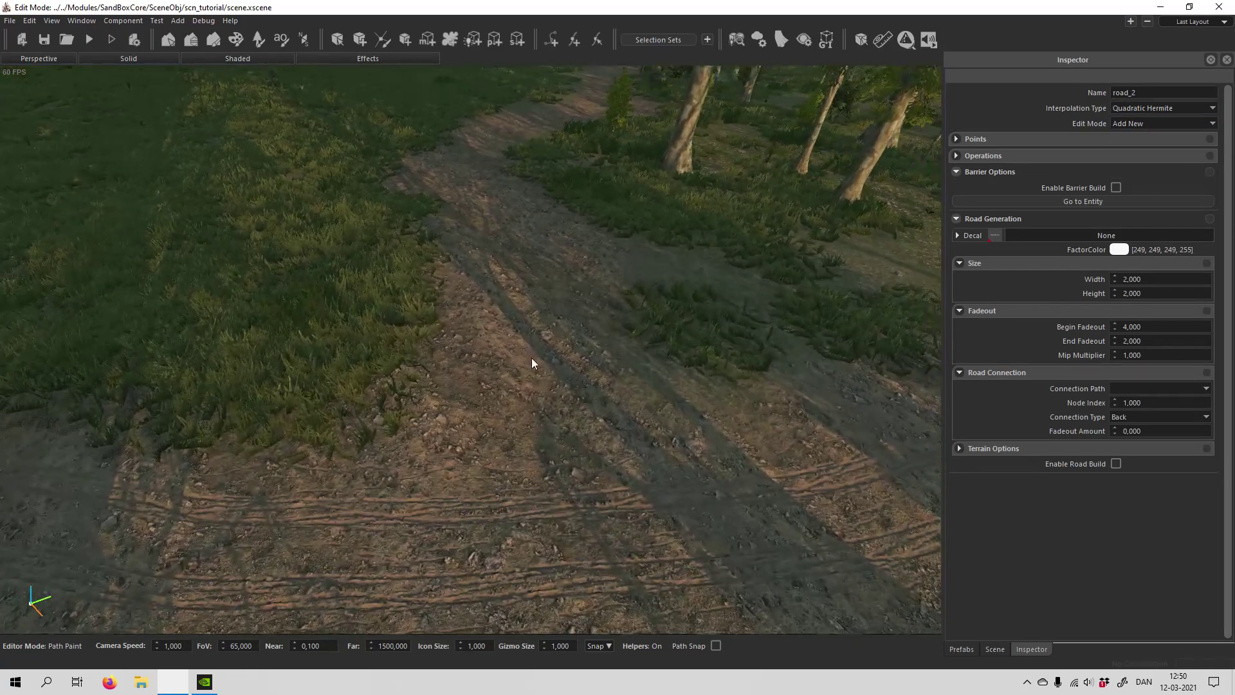
{"action": "left_click", "coordinate": [577, 38]}
{"action": "left_click", "coordinate": [536, 506]}
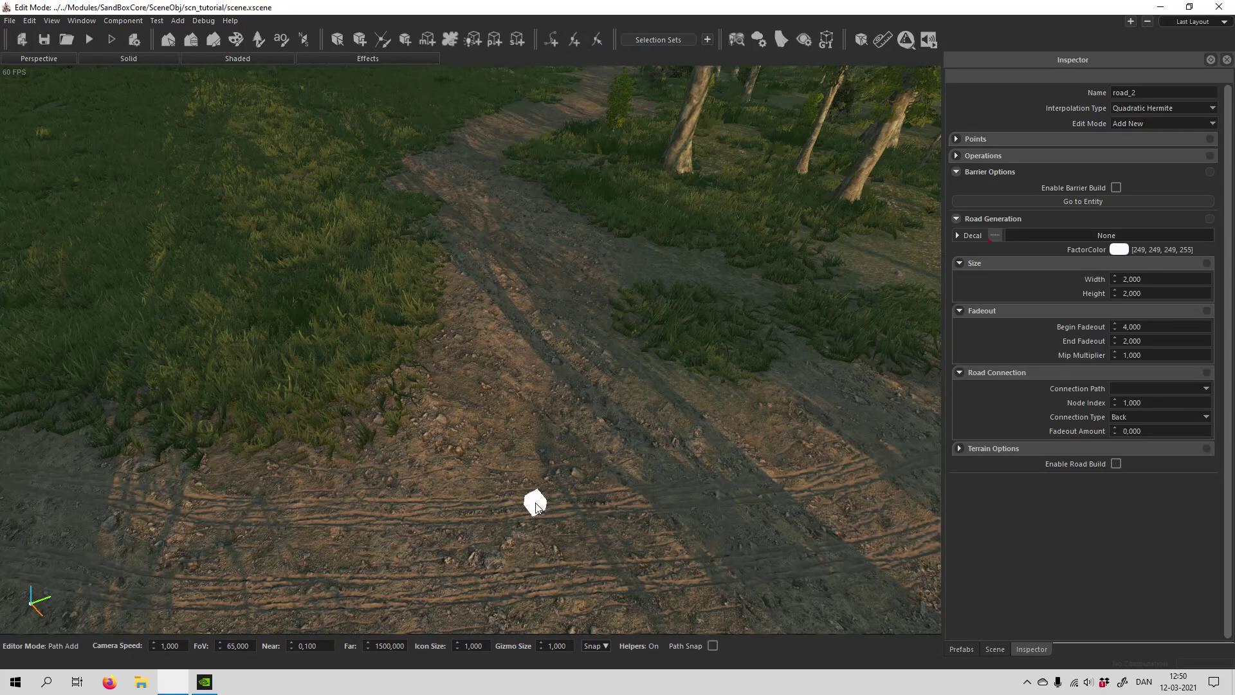
{"action": "left_click", "coordinate": [554, 299]}
{"action": "right_click_drag", "start_coordinate": [594, 269], "coordinate": [618, 260]}
{"action": "key", "text": "w"}
{"action": "left_click", "coordinate": [486, 292]}
{"action": "key", "text": "w"}
{"action": "left_click", "coordinate": [485, 355]}
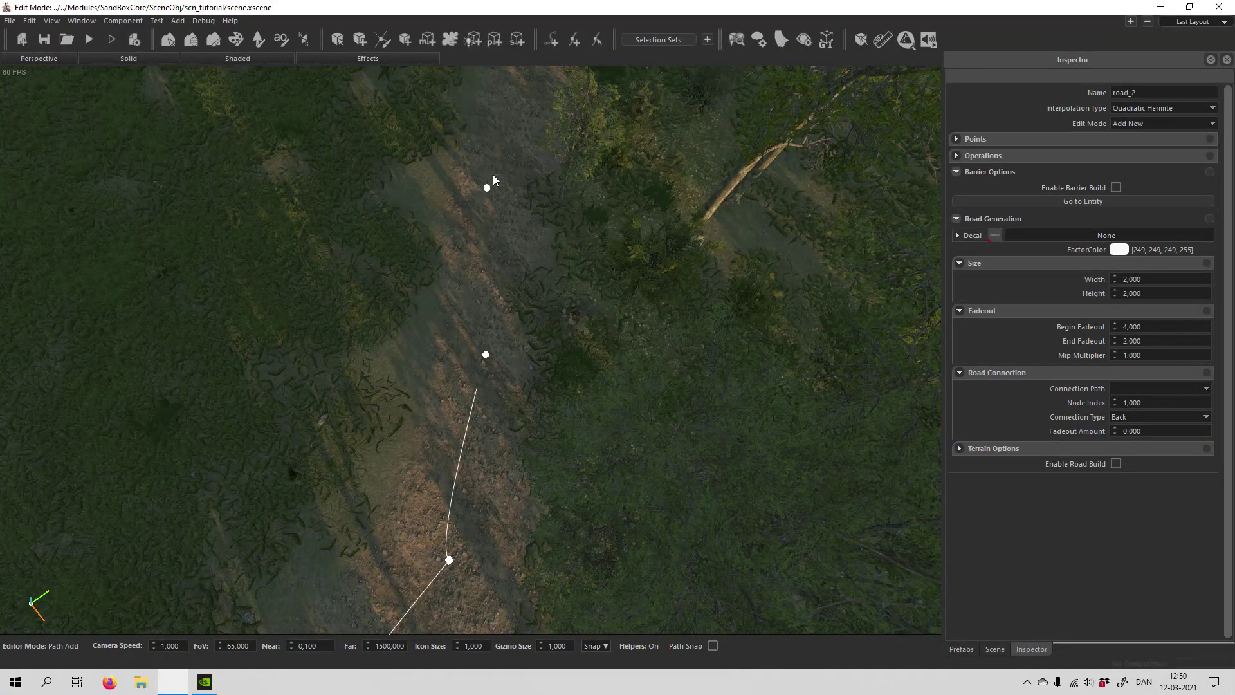
Extend road_2 with another point along the side track where it runs beneath the trees
{"action": "right_click_drag", "start_coordinate": [516, 270], "coordinate": [525, 268]}
{"action": "key", "text": "w"}
{"action": "left_click", "coordinate": [505, 314]}
{"action": "key", "text": "w"}
{"action": "right_click_drag", "start_coordinate": [584, 342], "coordinate": [425, 383]}
{"action": "key", "text": "s"}
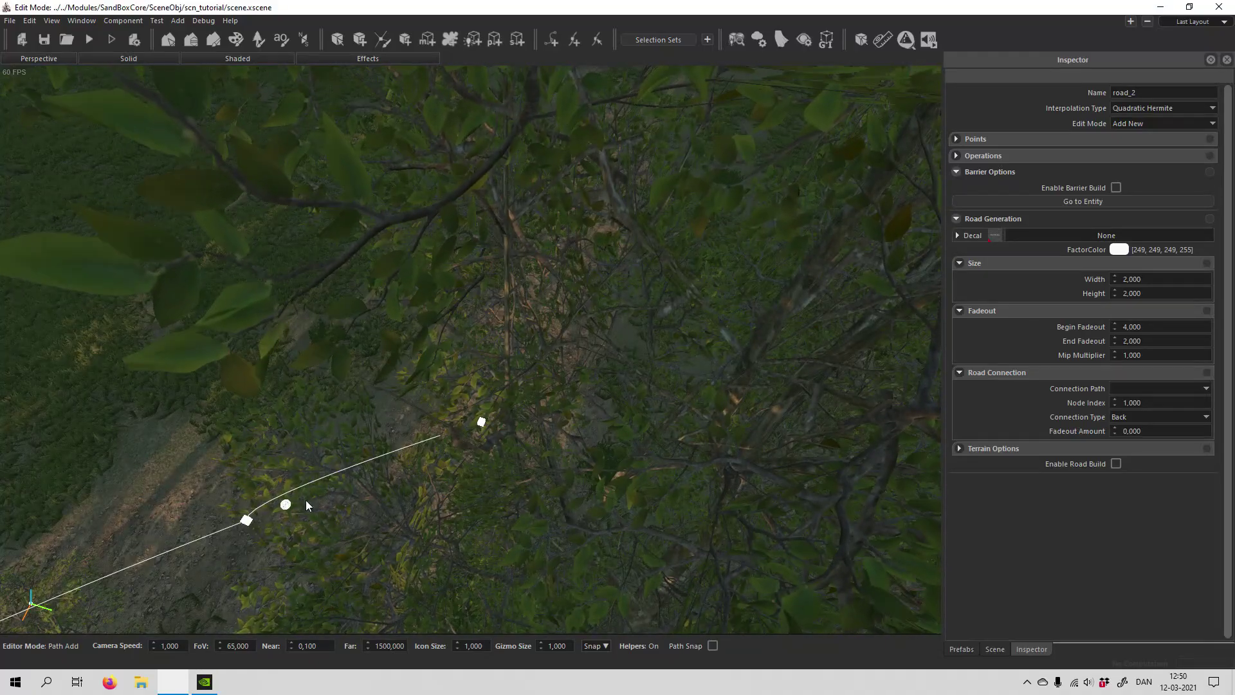
Continue placing road_2 points along the track through the grass up to its junction with the dirt track in the woods
{"action": "right_click_drag", "start_coordinate": [282, 510], "coordinate": [492, 459]}
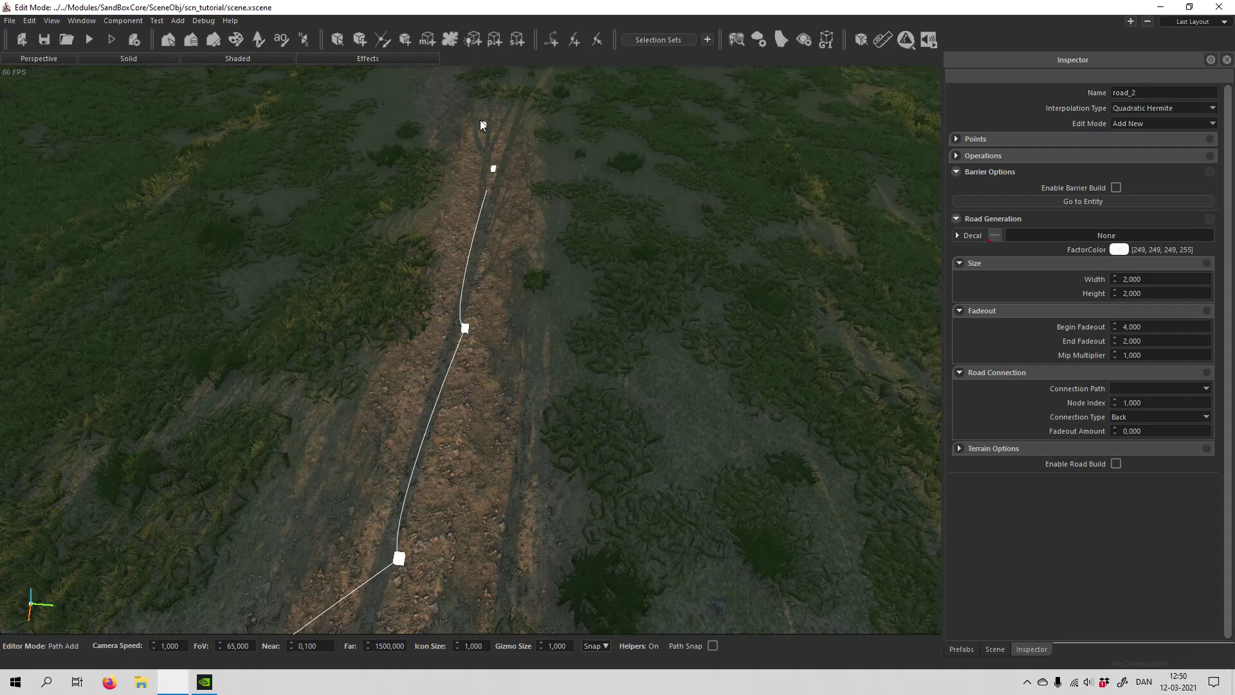
{"action": "left_click", "coordinate": [437, 81]}
{"action": "right_click_drag", "start_coordinate": [436, 81], "coordinate": [481, 374]}
{"action": "key", "text": "w"}
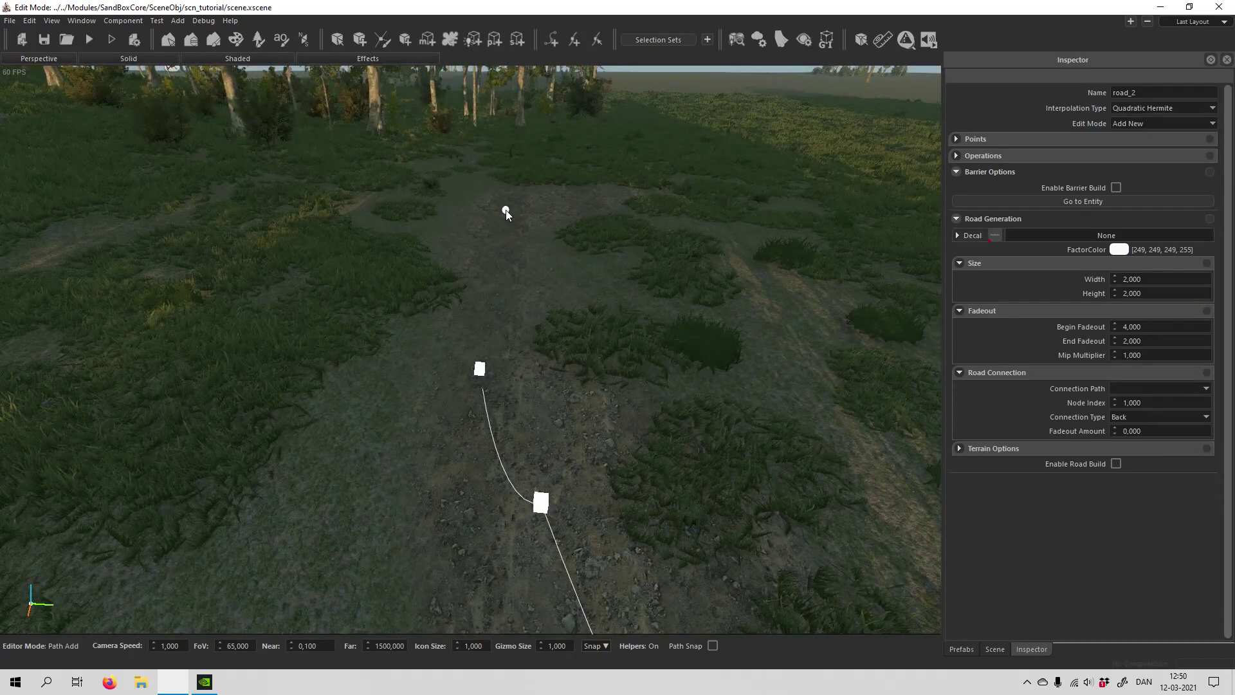
{"action": "right_click_drag", "start_coordinate": [538, 257], "coordinate": [635, 313]}
{"action": "key", "text": "s"}
{"action": "right_click_drag", "start_coordinate": [608, 429], "coordinate": [608, 429]}
{"action": "key", "text": "w"}
{"action": "right_click_drag", "start_coordinate": [526, 395], "coordinate": [527, 395]}
{"action": "key", "text": "s"}
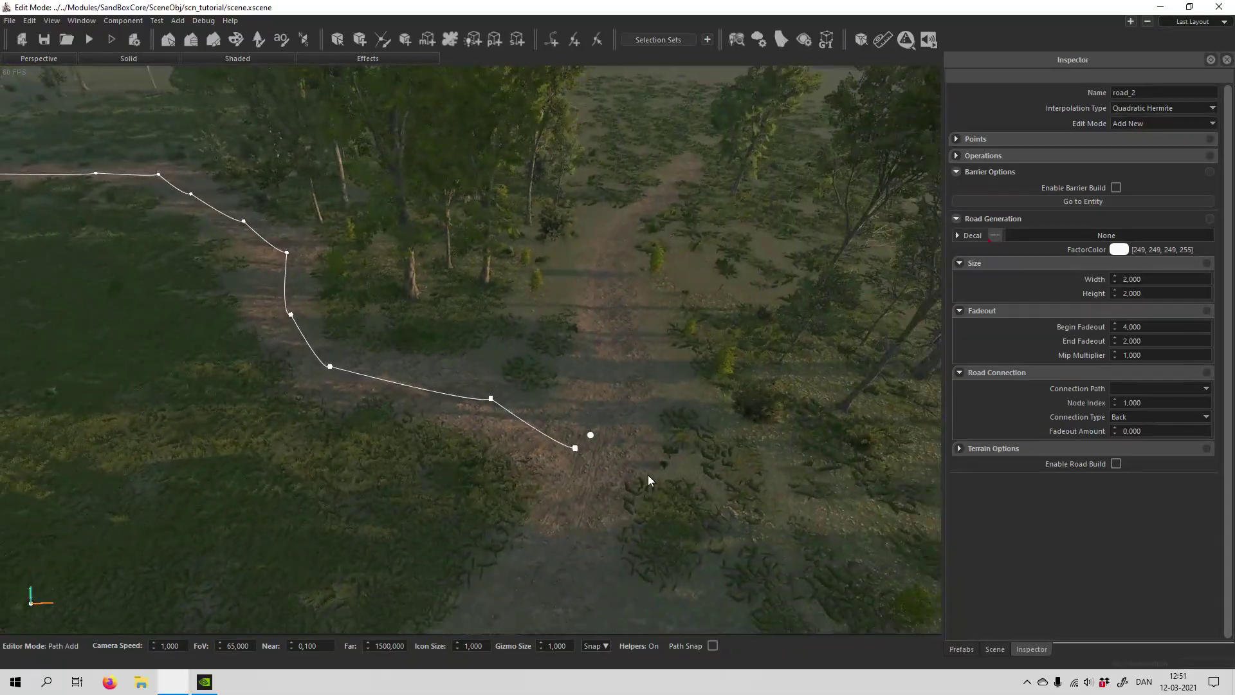
Examine the road_2 path along the side track and the main road's wheel ruts where the path begins
{"action": "right_click_drag", "start_coordinate": [648, 476], "coordinate": [78, 237]}
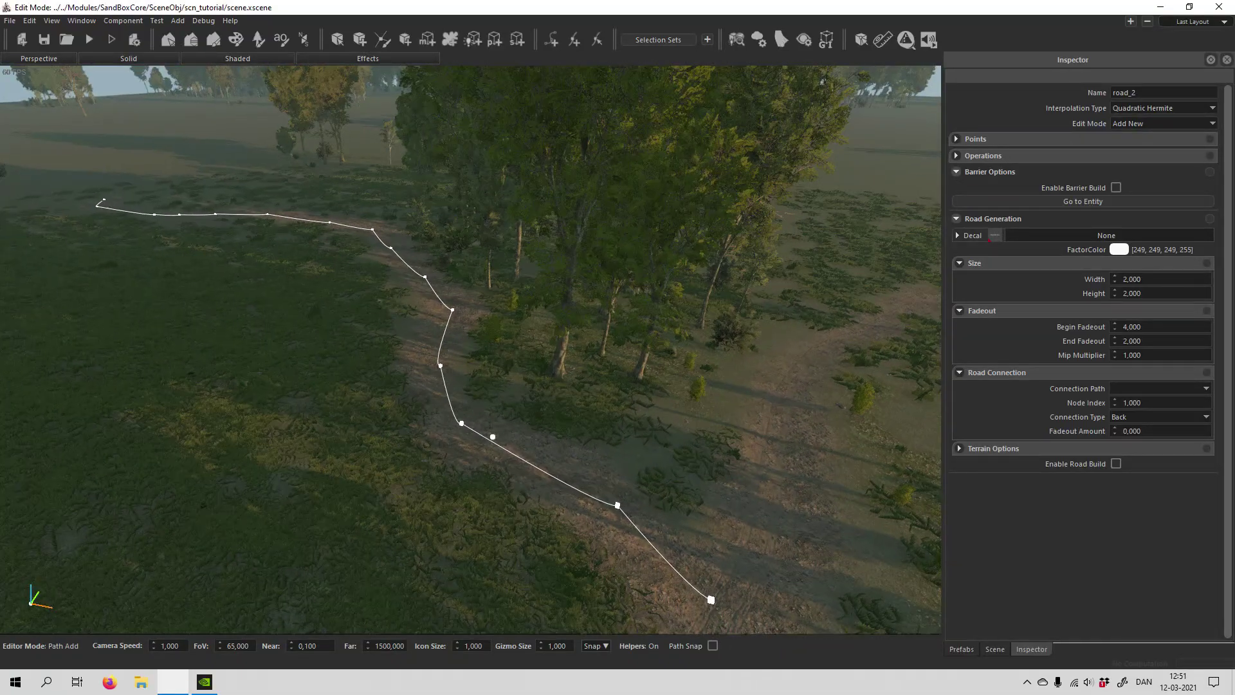
{"action": "right_click_drag", "start_coordinate": [492, 433], "coordinate": [493, 435]}
{"action": "key", "text": "w"}
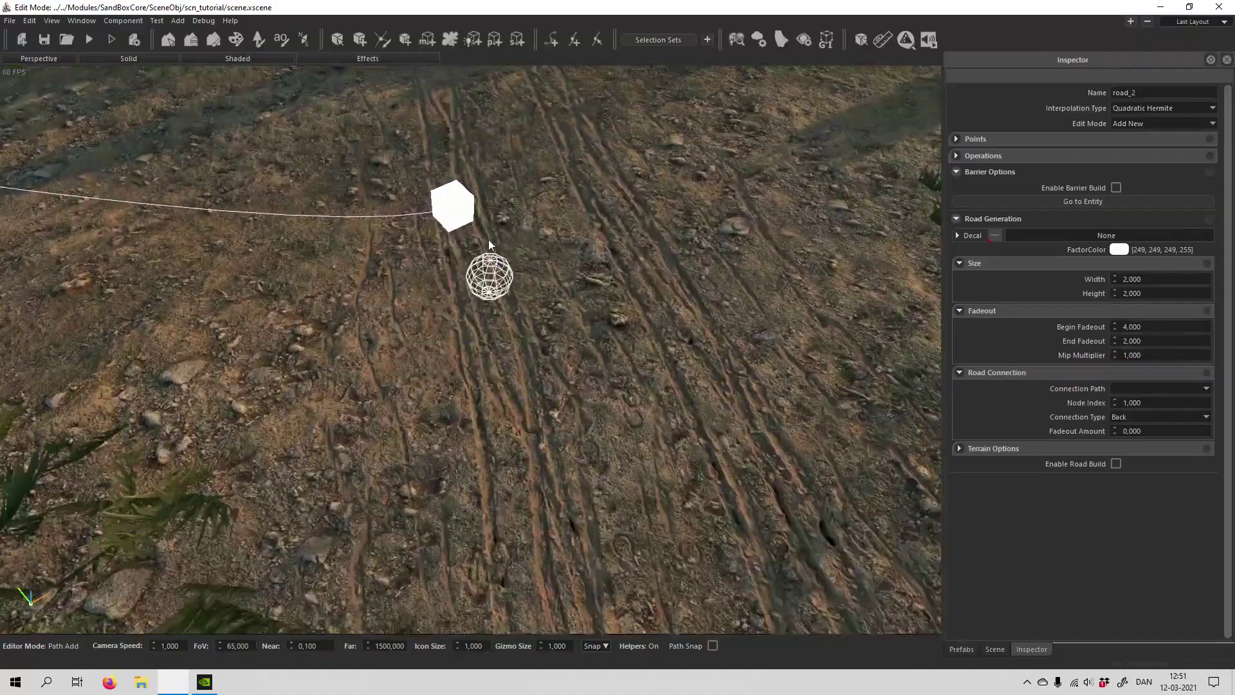
{"action": "right_click_drag", "start_coordinate": [489, 244], "coordinate": [536, 400]}
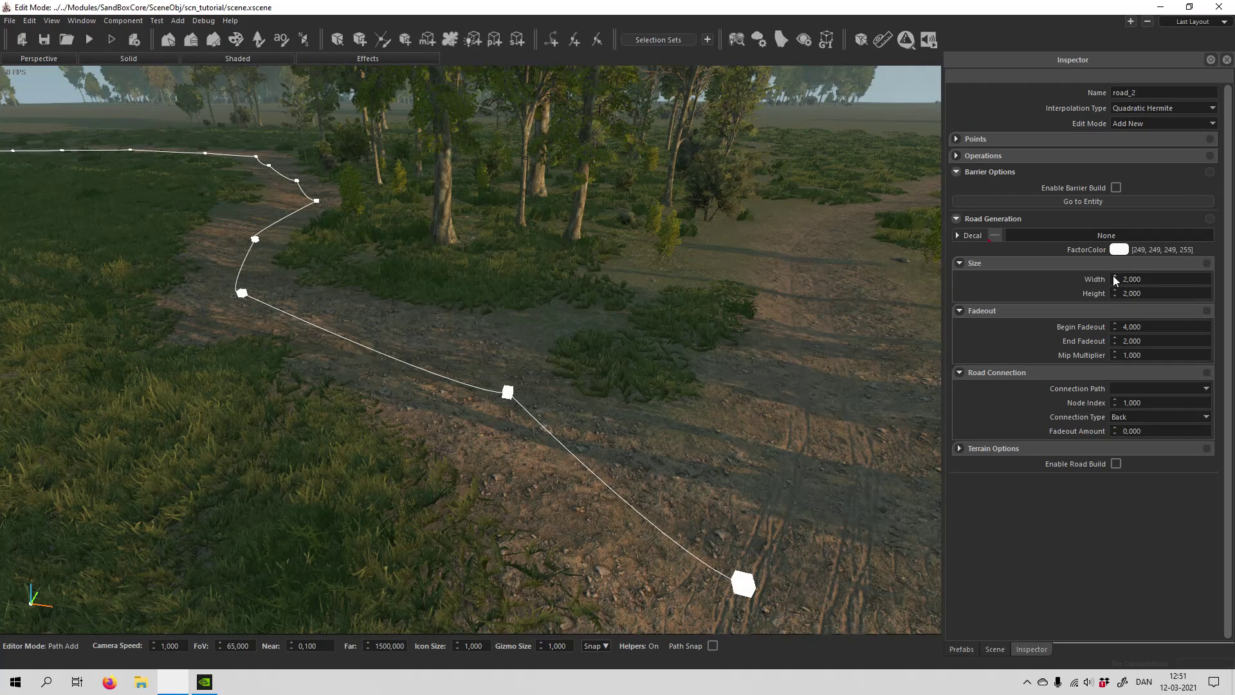
{"action": "right_click_drag", "start_coordinate": [645, 436], "coordinate": [646, 436]}
{"action": "right_click_drag", "start_coordinate": [468, 362], "coordinate": [468, 362]}
{"action": "right_click_drag", "start_coordinate": [546, 366], "coordinate": [416, 365]}
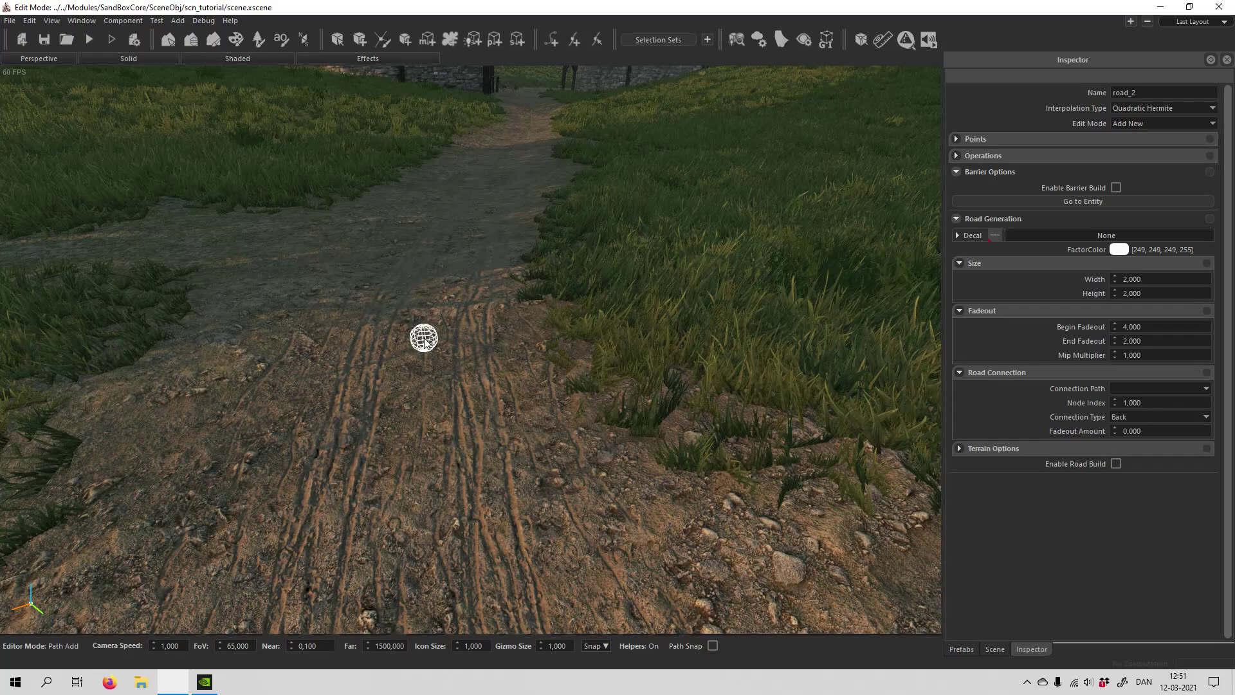
{"action": "right_click_drag", "start_coordinate": [541, 335], "coordinate": [540, 334]}
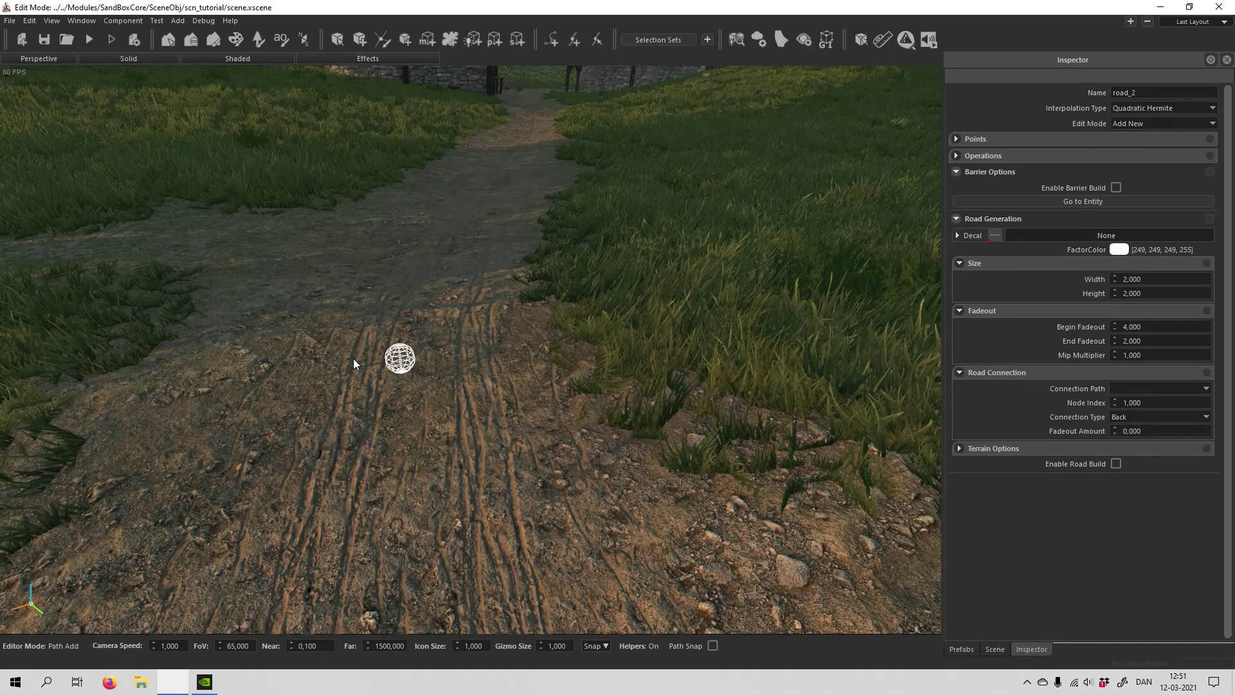
{"action": "right_click_drag", "start_coordinate": [409, 364], "coordinate": [392, 222]}
{"action": "right_click_drag", "start_coordinate": [390, 284], "coordinate": [422, 291]}
{"action": "key", "text": "s"}
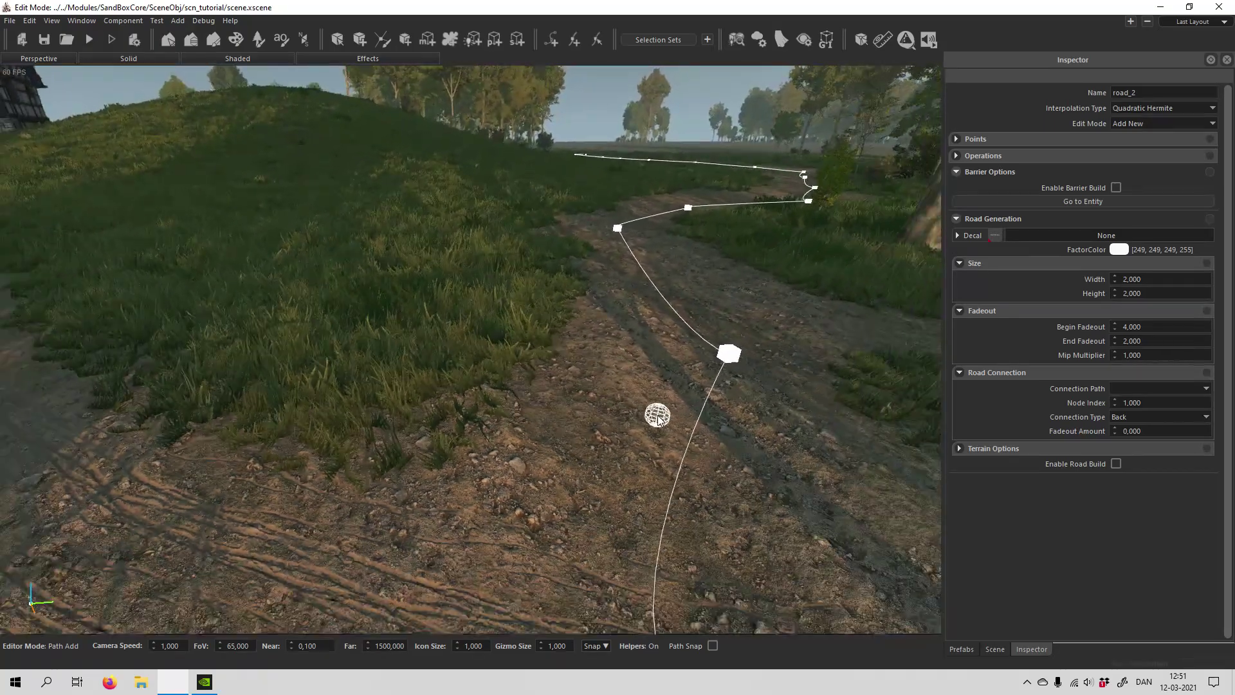
{"action": "right_click_drag", "start_coordinate": [656, 396], "coordinate": [656, 395]}
{"action": "right_click_drag", "start_coordinate": [701, 334], "coordinate": [355, 44]}
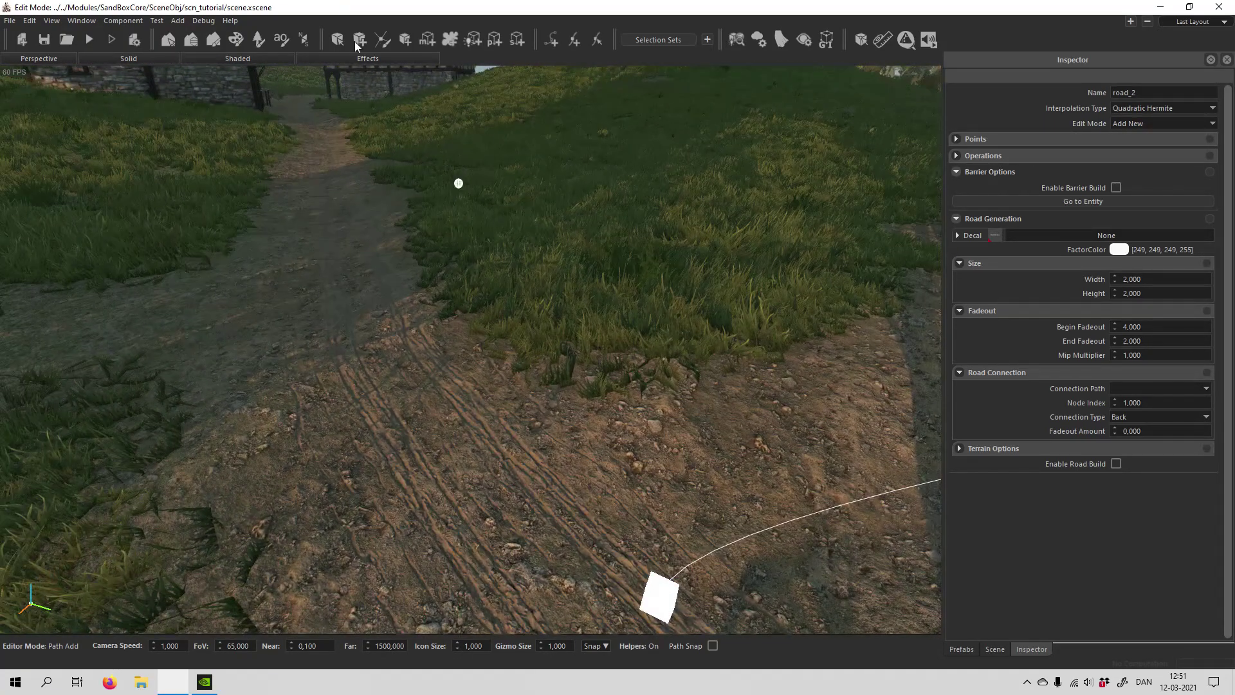
Search the prefab library for "cart" and choose bd_cart_c for placement
{"action": "left_click", "coordinate": [347, 43]}
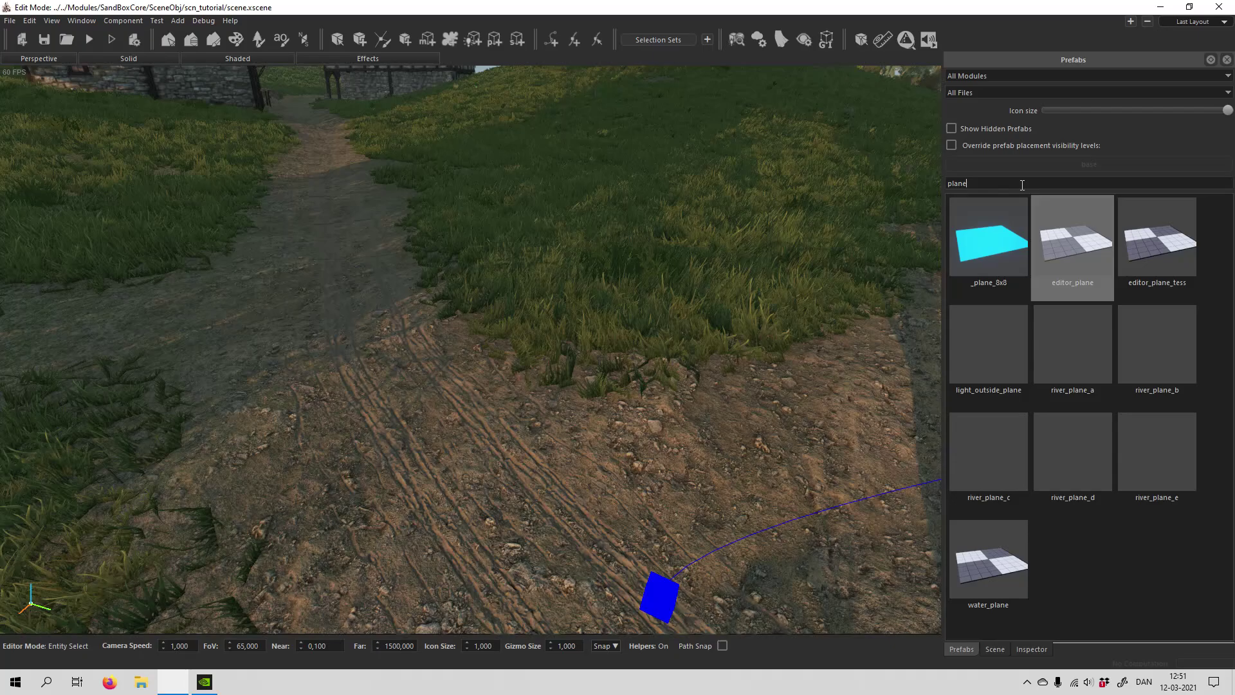
{"action": "left_click", "coordinate": [1023, 185]}
{"action": "key", "text": "BackSpace"}
{"action": "key", "text": "BackSpace"}
{"action": "key", "text": "BackSpace"}
{"action": "key", "text": "BackSpace"}
{"action": "key", "text": "BackSpace"}
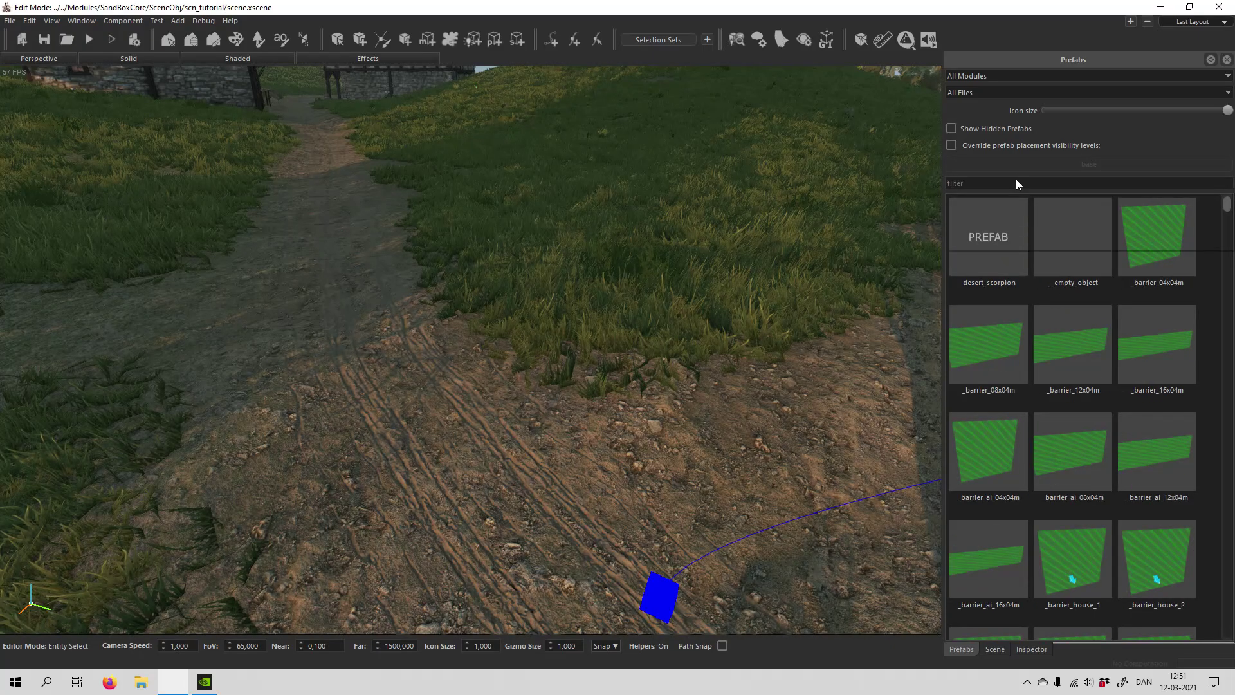
{"action": "type", "text": "cart"}
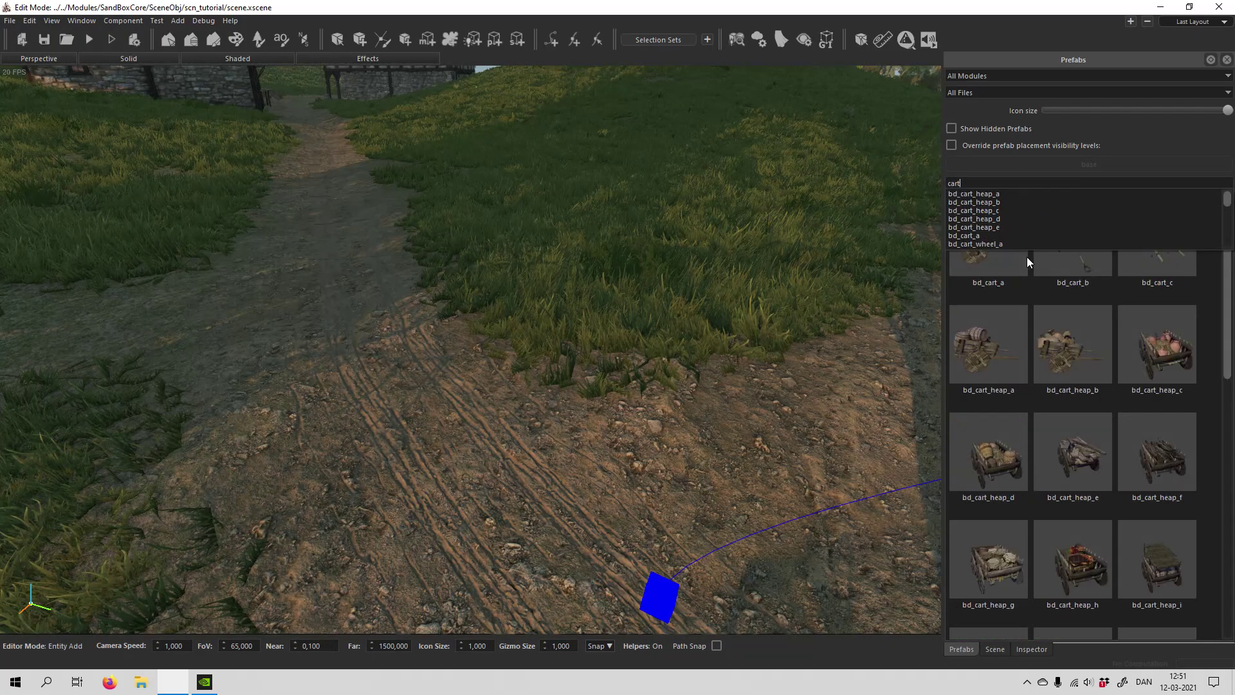
{"action": "left_click", "coordinate": [1213, 288]}
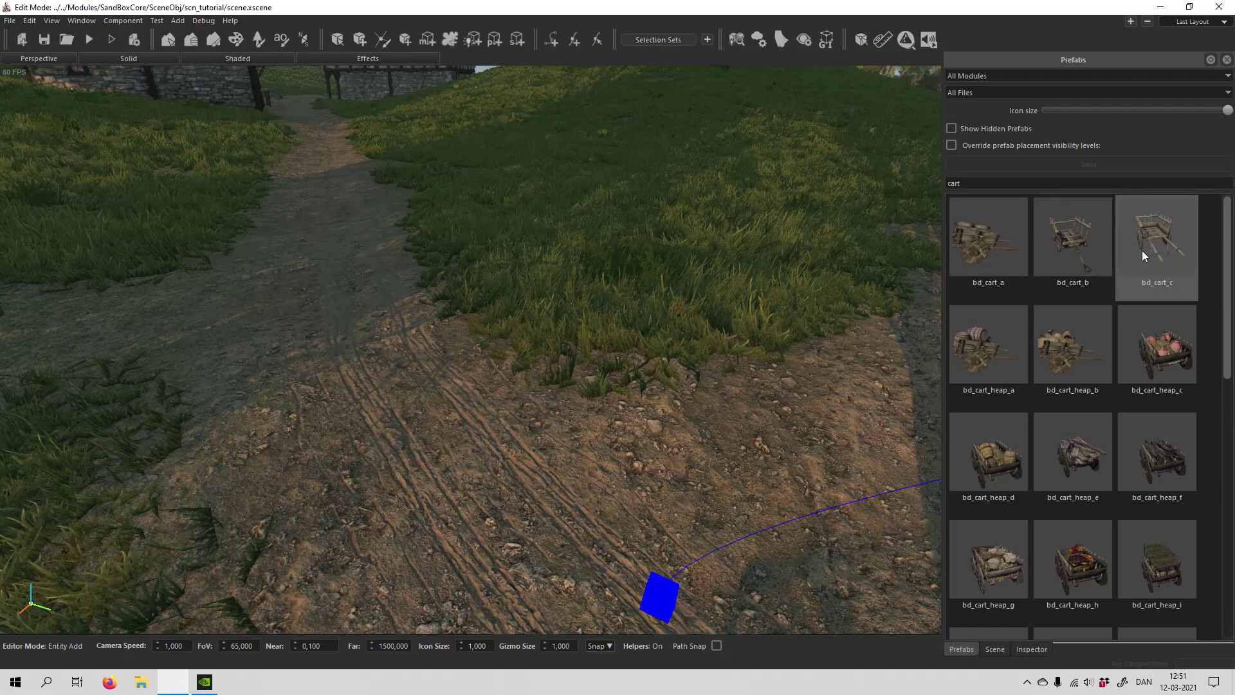
{"action": "left_click", "coordinate": [1161, 238]}
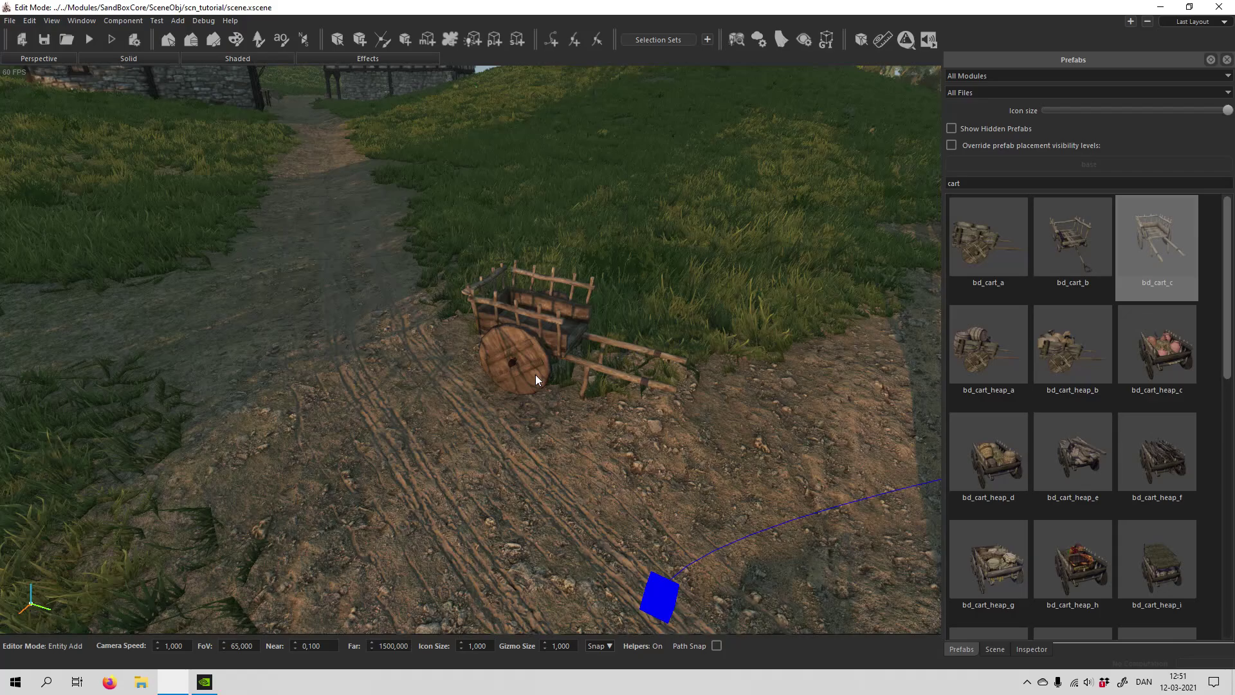
Rotate and hold the bd_cart_c preview over the main road's wheel ruts to compare its wheel spacing with them
{"action": "right_click_drag", "start_coordinate": [529, 379], "coordinate": [494, 403]}
{"action": "scroll", "coordinate": [468, 404], "scroll_direction": "down", "scroll_amount": 6}
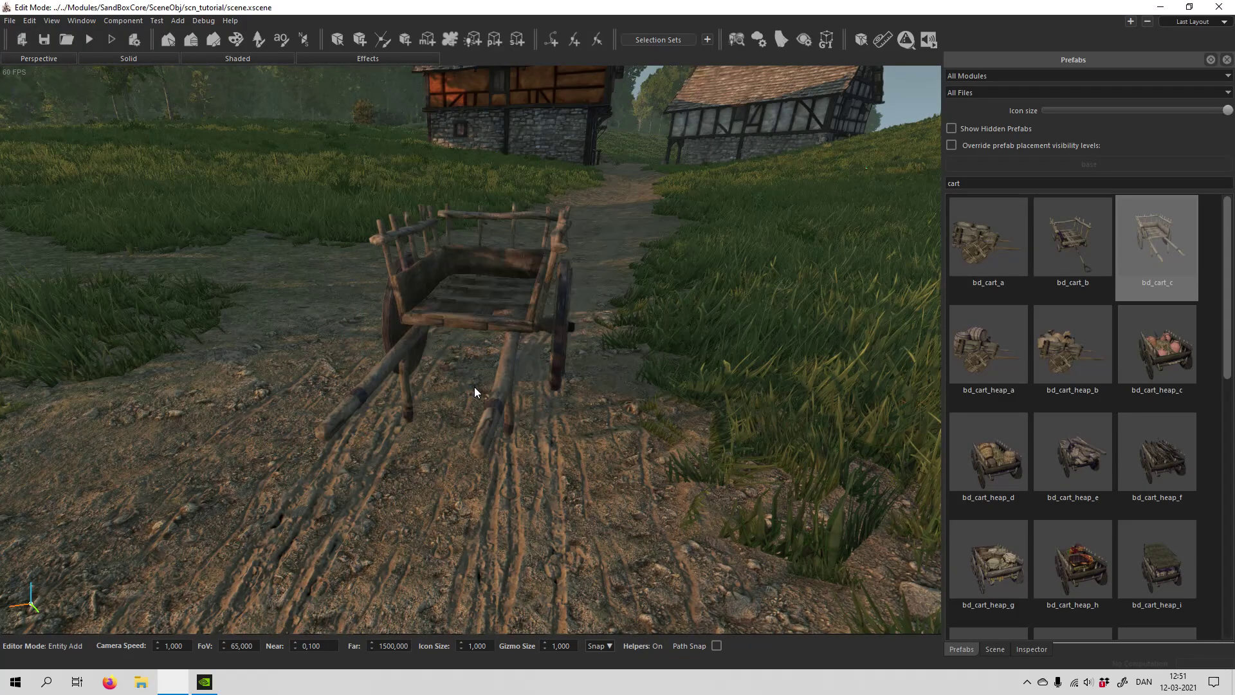
{"action": "key", "text": "a"}
{"action": "right_click_drag", "start_coordinate": [483, 385], "coordinate": [508, 385]}
{"action": "right_click_drag", "start_coordinate": [587, 385], "coordinate": [644, 392]}
{"action": "key", "text": "s"}
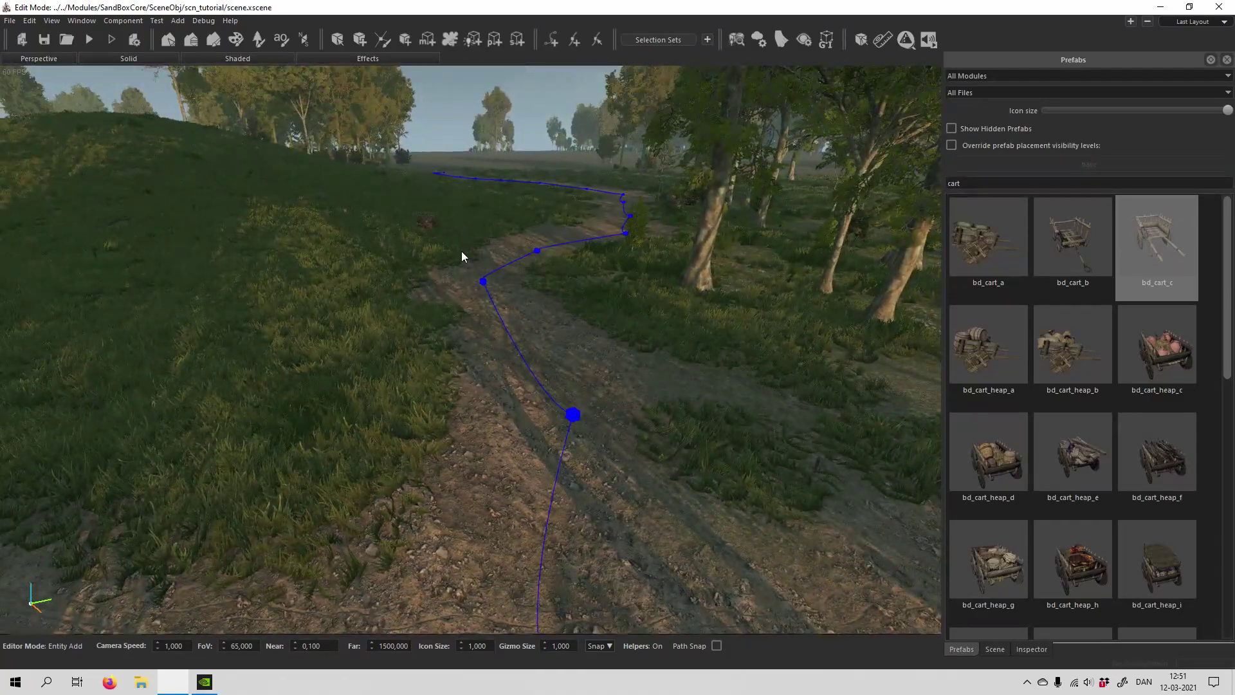
Place a bd_cart_c in the grass beside the road_2 track near the trees, and return to entity selection
{"action": "left_click", "coordinate": [749, 394]}
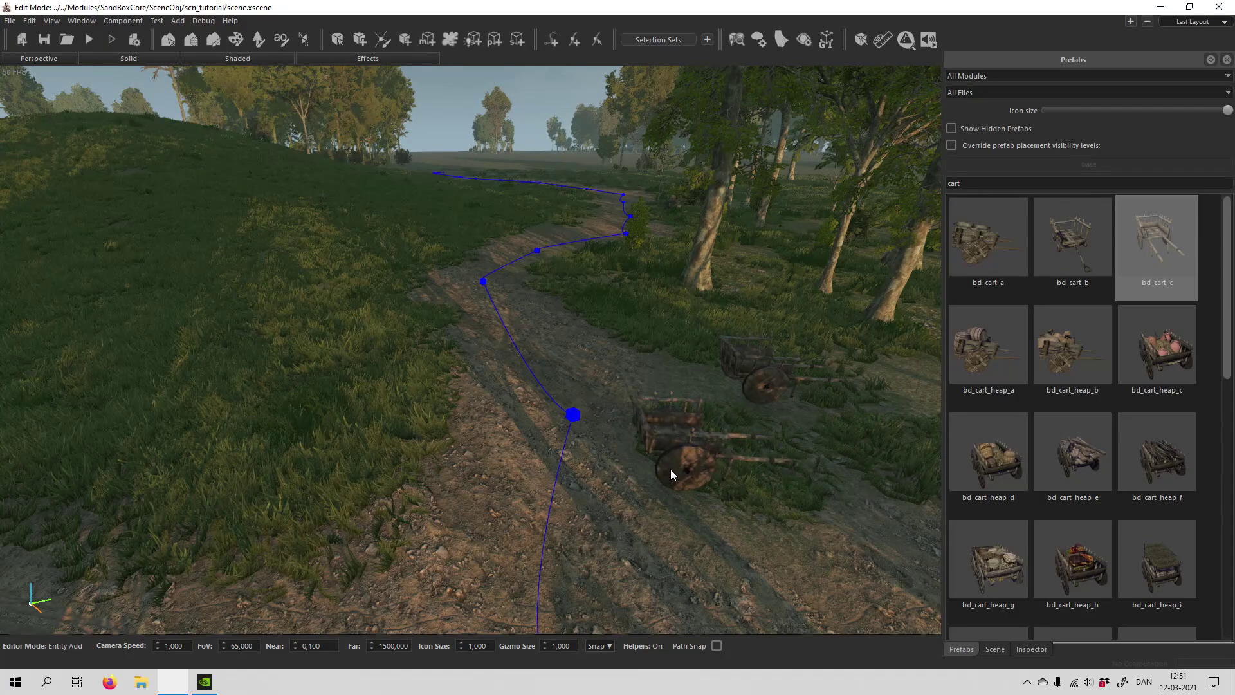
{"action": "key", "text": "w"}
{"action": "right_click_drag", "start_coordinate": [670, 469], "coordinate": [675, 495]}
{"action": "key", "text": "s"}
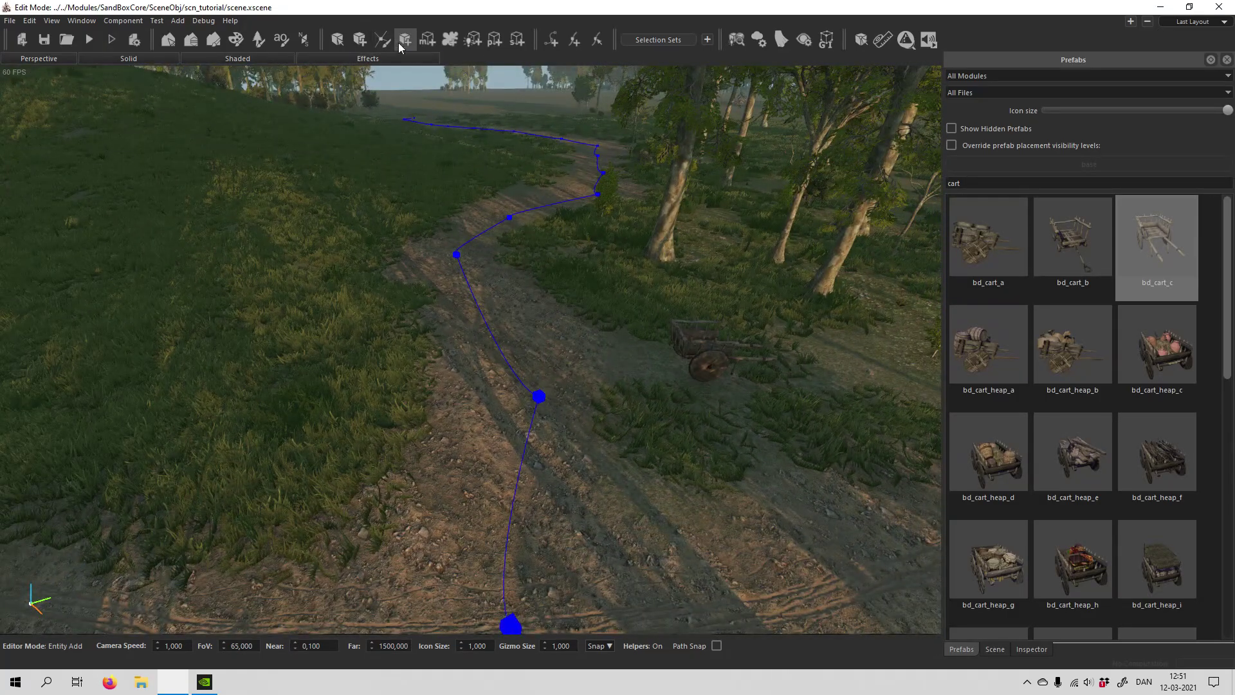
{"action": "left_click", "coordinate": [337, 39]}
Select the road_2 path from the scene's list of paths and show its properties
{"action": "left_click", "coordinate": [1004, 650]}
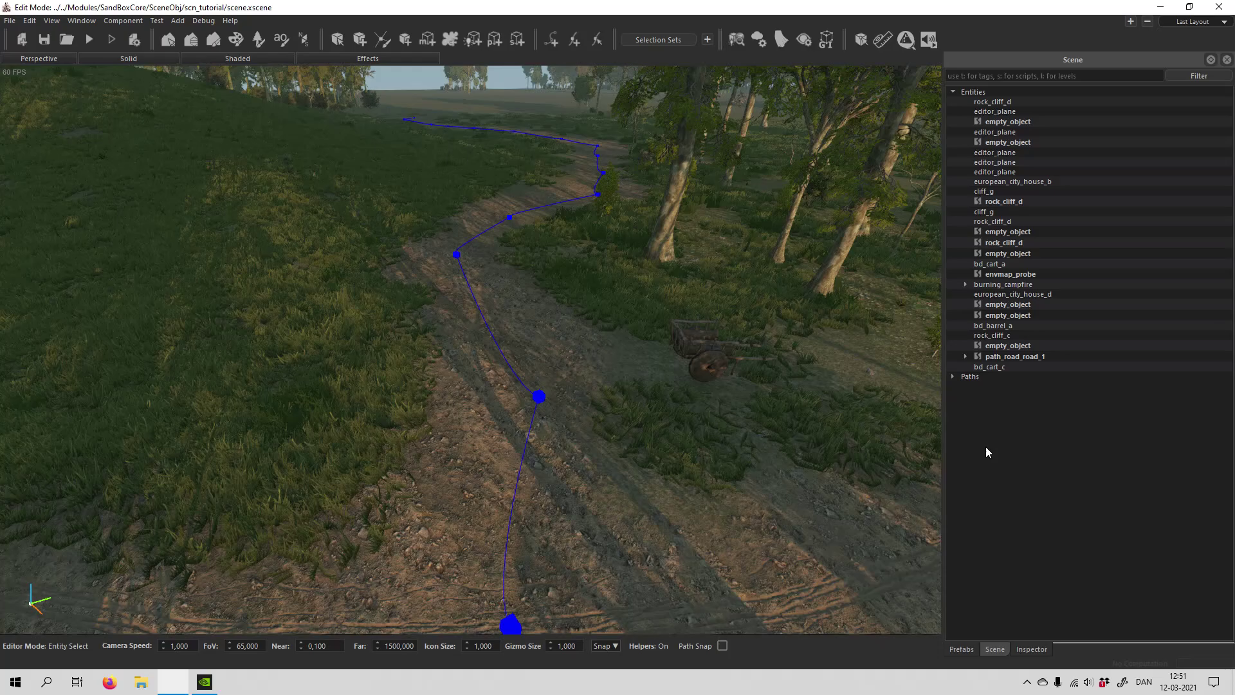
{"action": "left_click", "coordinate": [953, 377]}
{"action": "left_click", "coordinate": [978, 395]}
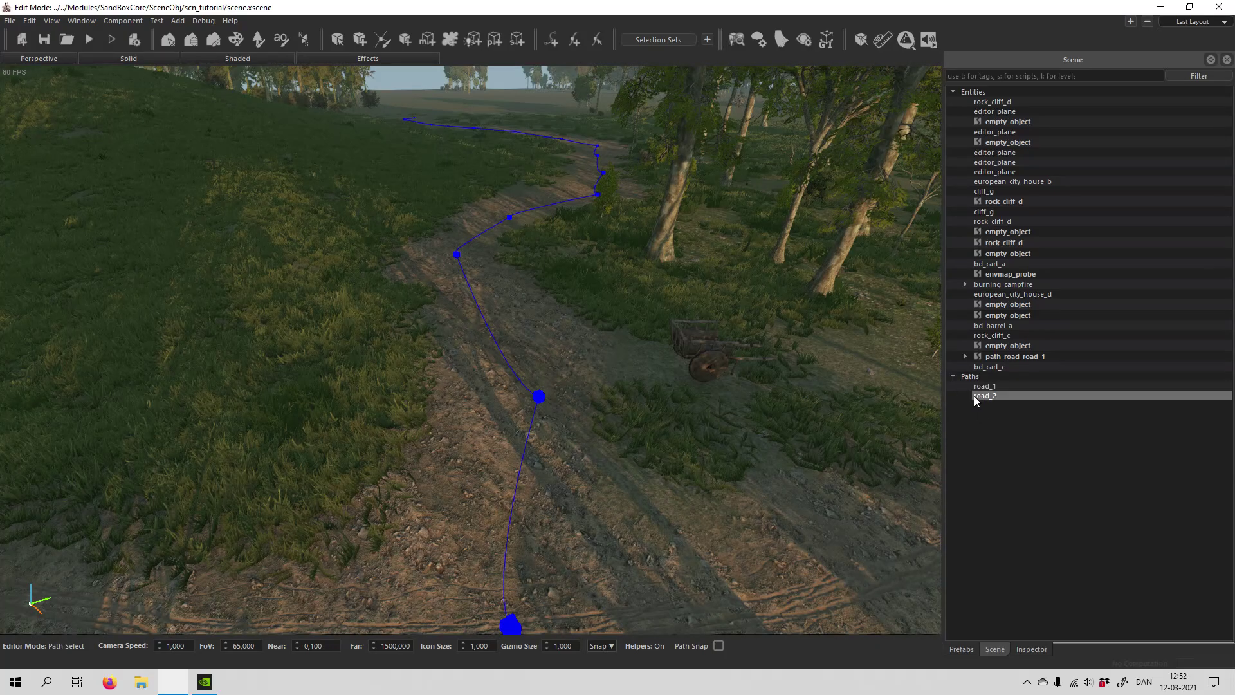
{"action": "left_click", "coordinate": [1029, 648]}
Set road_2's road generation decal to road_01 and enable its road build
{"action": "middle_click_drag", "start_coordinate": [634, 445], "coordinate": [634, 445]}
{"action": "key", "text": "a"}
{"action": "right_click_drag", "start_coordinate": [633, 446], "coordinate": [528, 373]}
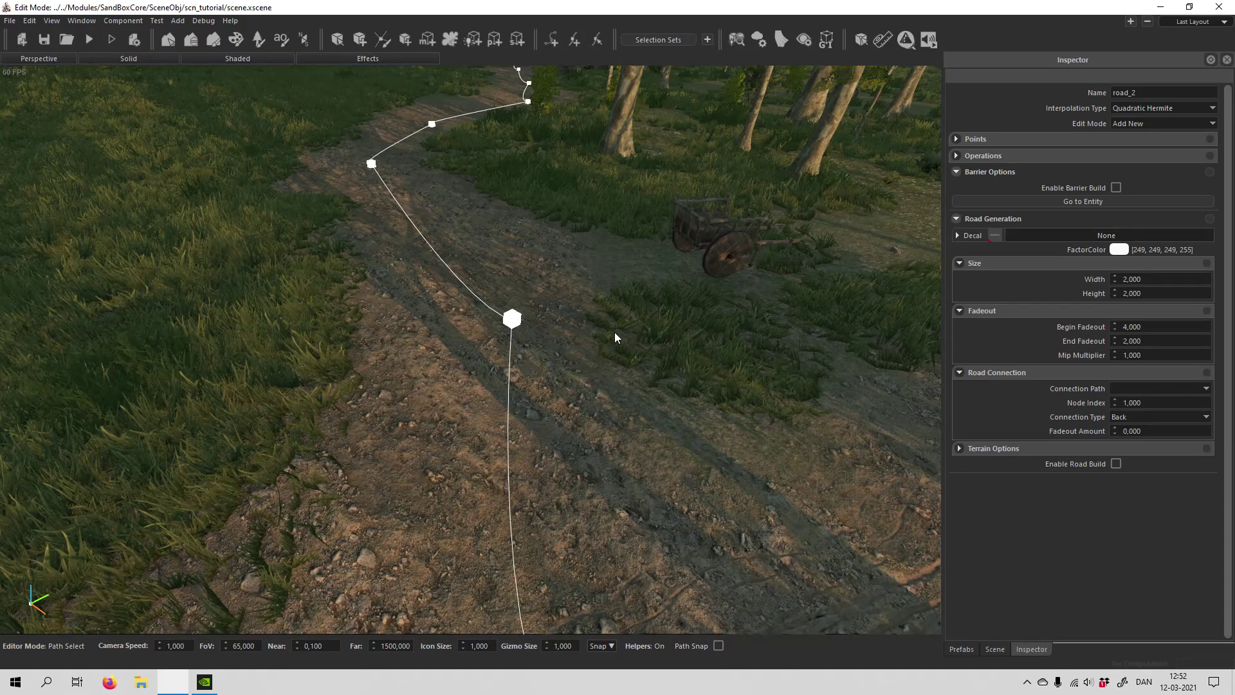
{"action": "right_click_drag", "start_coordinate": [616, 337], "coordinate": [444, 260]}
{"action": "key", "text": "s"}
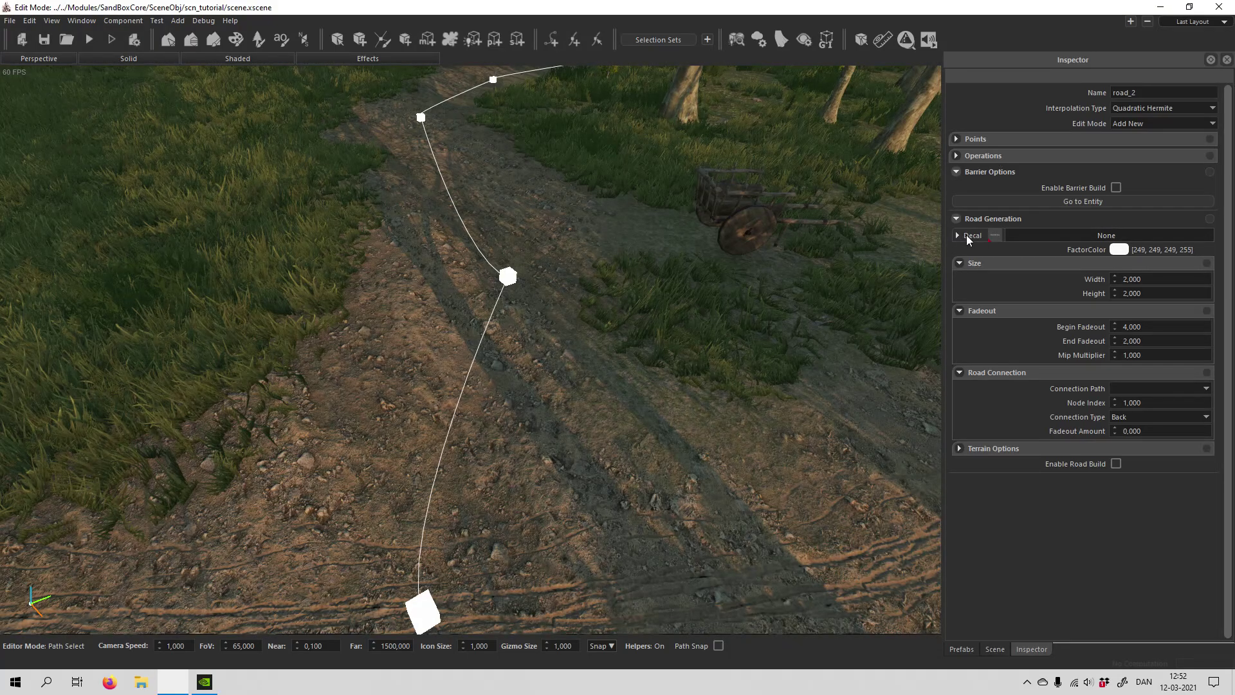
{"action": "left_click", "coordinate": [1054, 233]}
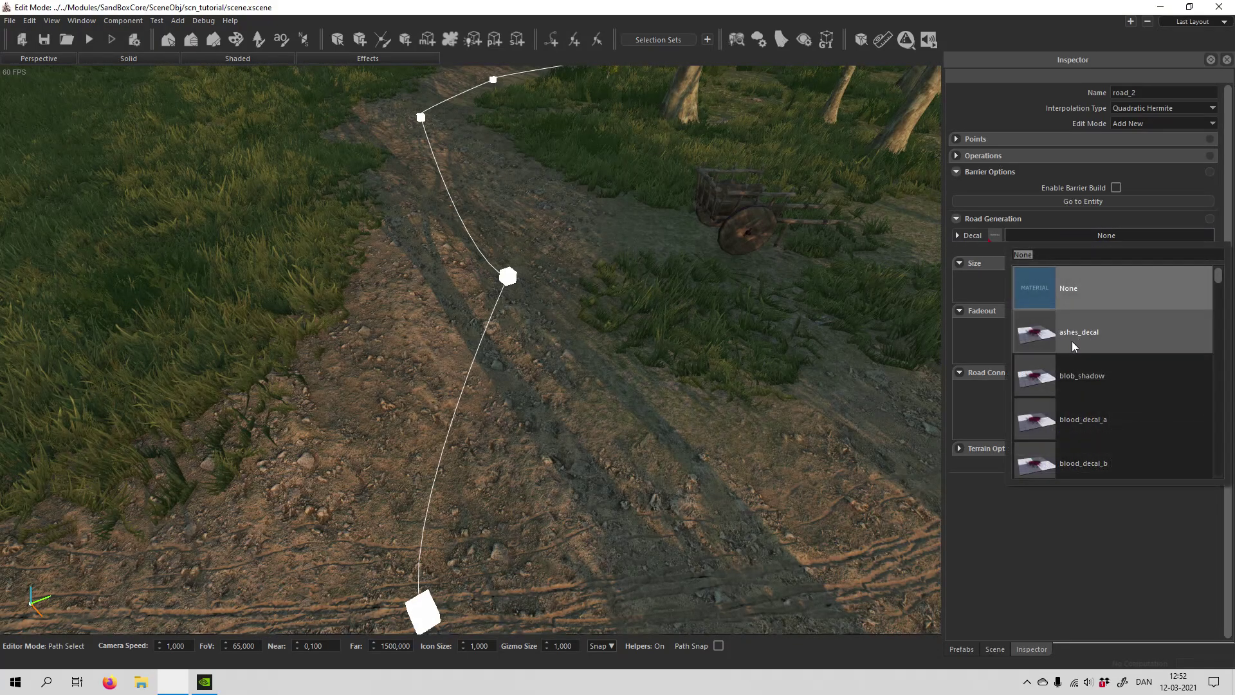
{"action": "scroll", "coordinate": [1087, 343], "scroll_direction": "down", "scroll_amount": 2}
{"action": "scroll", "coordinate": [1087, 342], "scroll_direction": "down", "scroll_amount": 6}
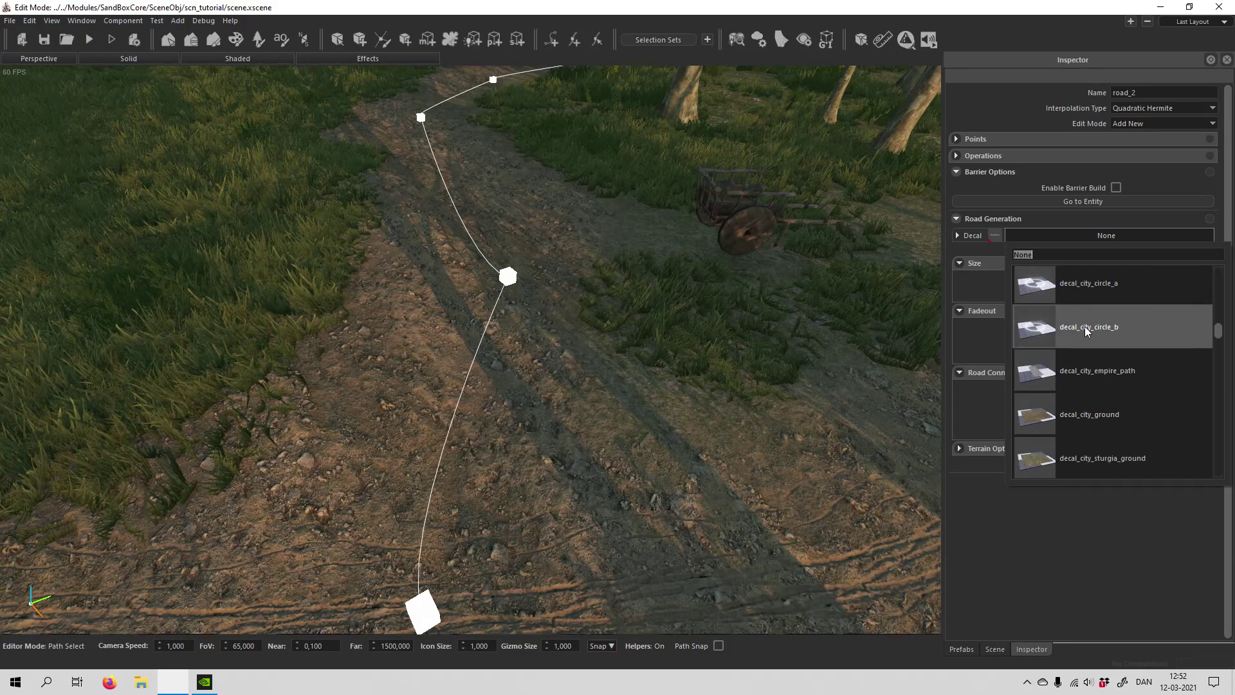
{"action": "scroll", "coordinate": [1088, 334], "scroll_direction": "down", "scroll_amount": 2}
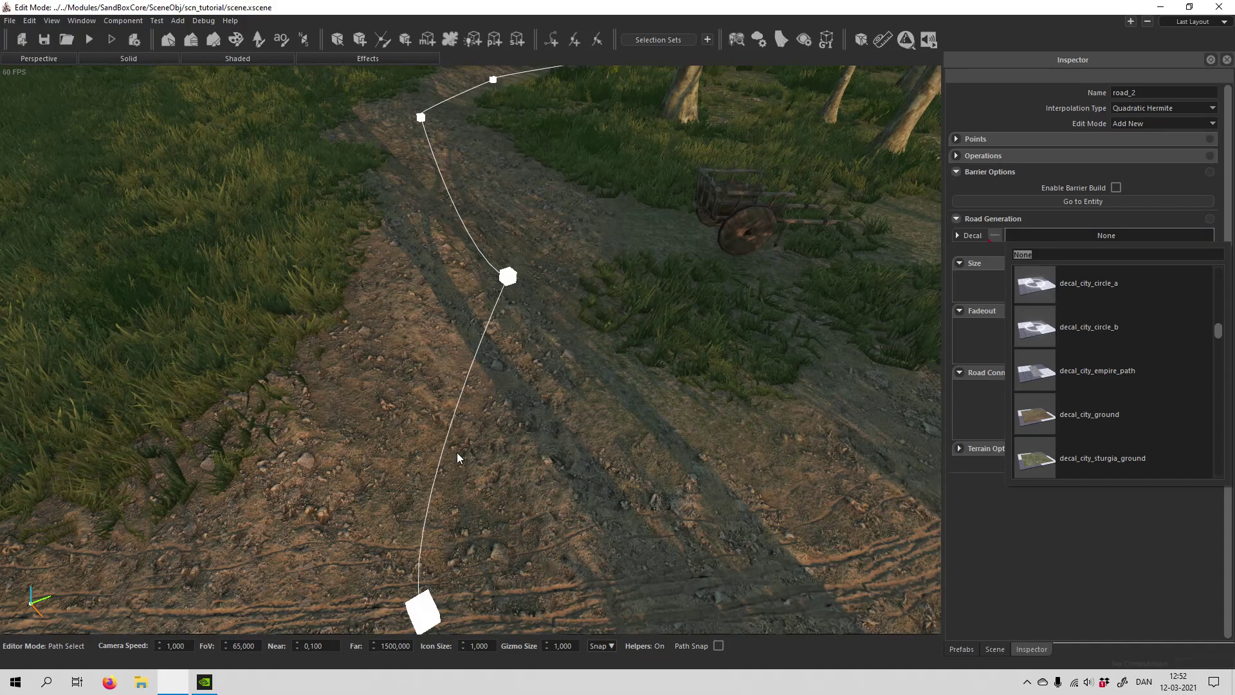
{"action": "scroll", "coordinate": [1099, 392], "scroll_direction": "down", "scroll_amount": 5}
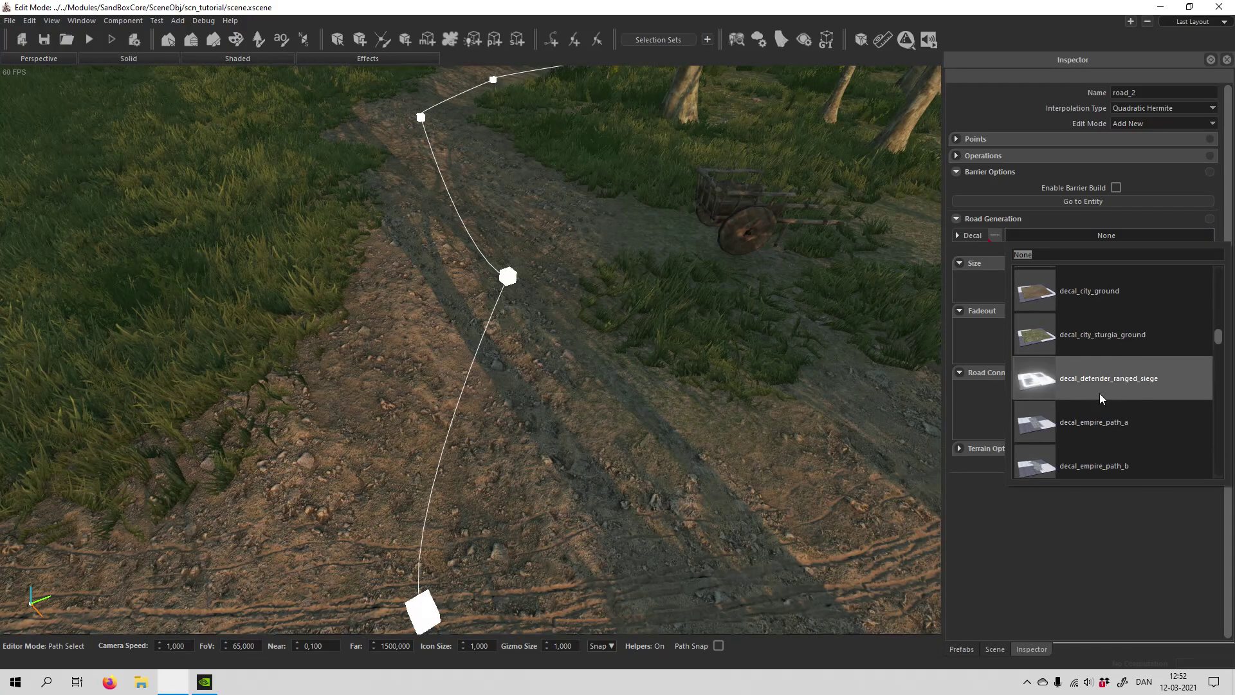
{"action": "scroll", "coordinate": [1109, 397], "scroll_direction": "down", "scroll_amount": 5}
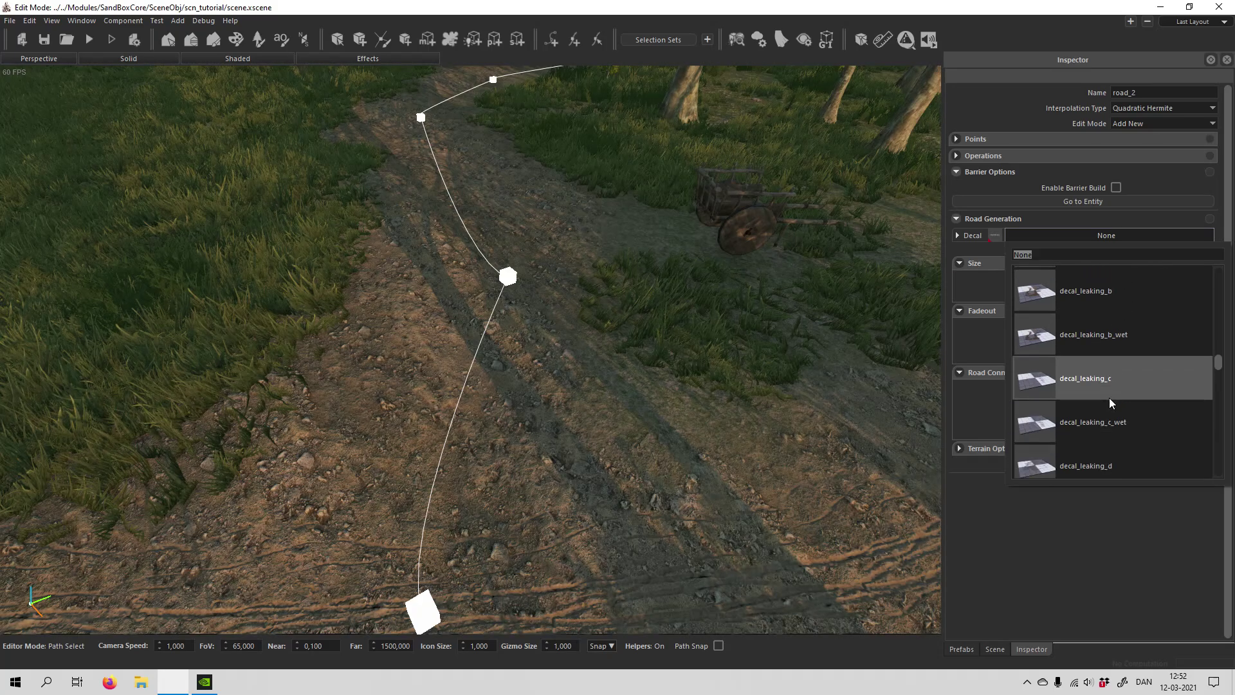
{"action": "scroll", "coordinate": [1108, 397], "scroll_direction": "down", "scroll_amount": 5}
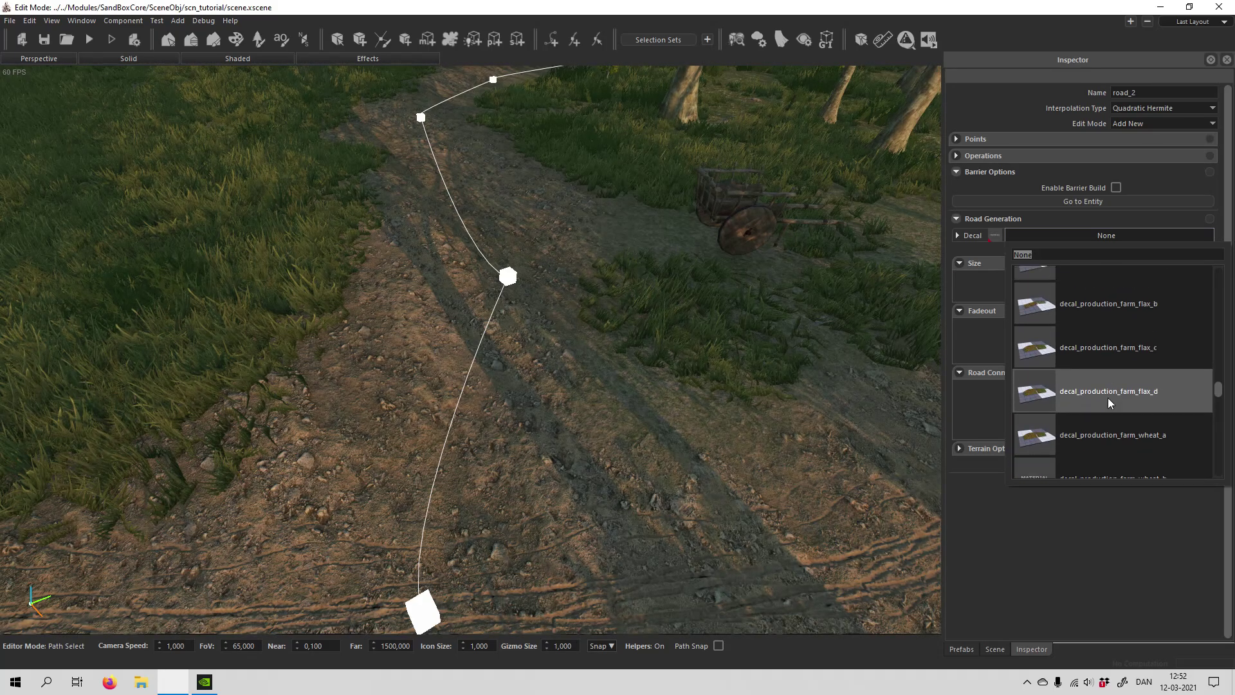
{"action": "scroll", "coordinate": [1108, 397], "scroll_direction": "down", "scroll_amount": 5}
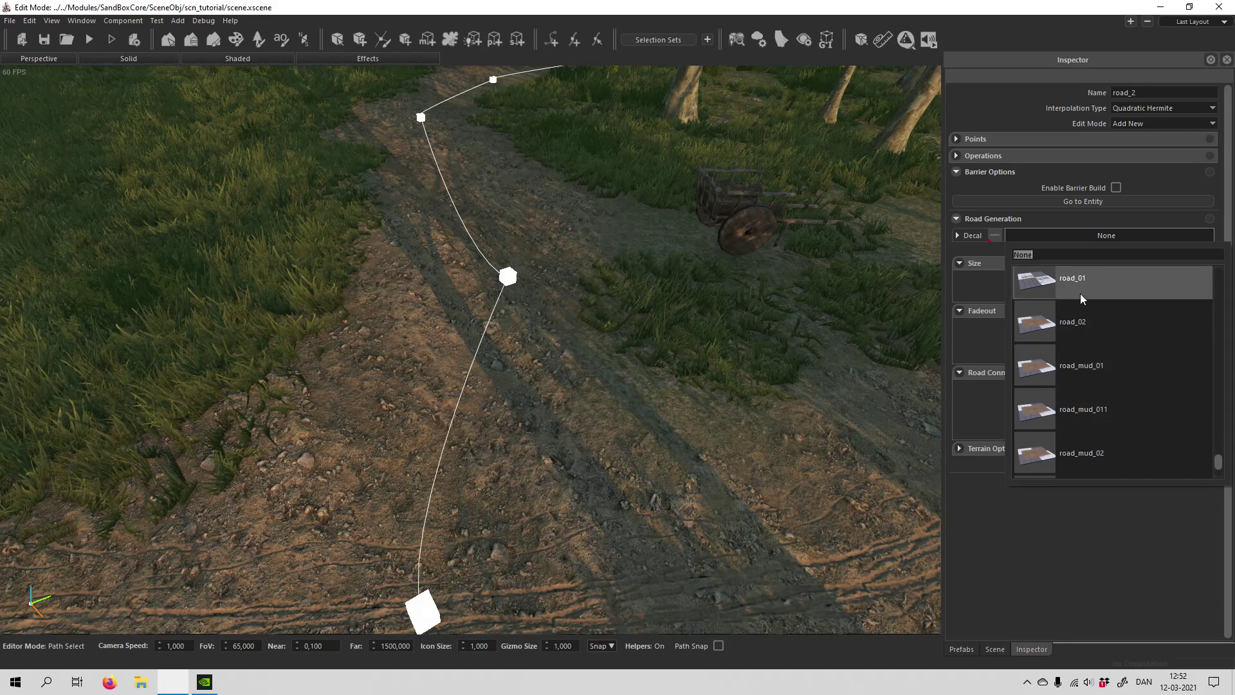
{"action": "scroll", "coordinate": [1111, 363], "scroll_direction": "up", "scroll_amount": 1}
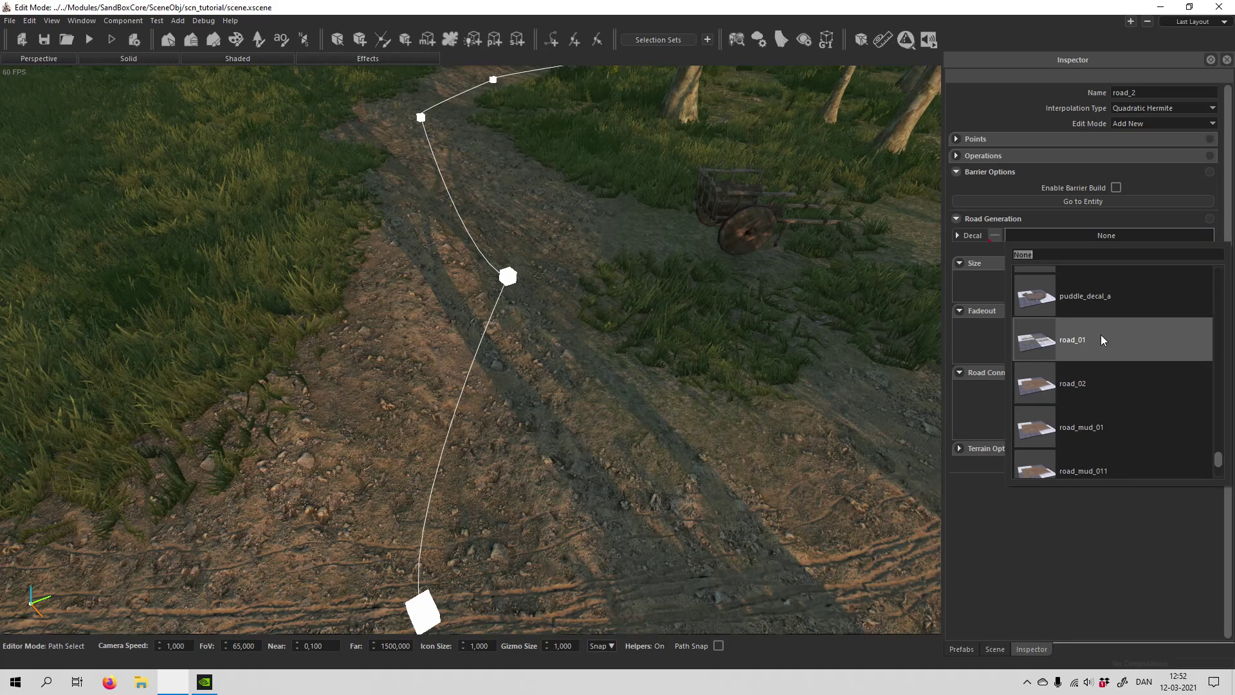
{"action": "left_click", "coordinate": [1102, 341]}
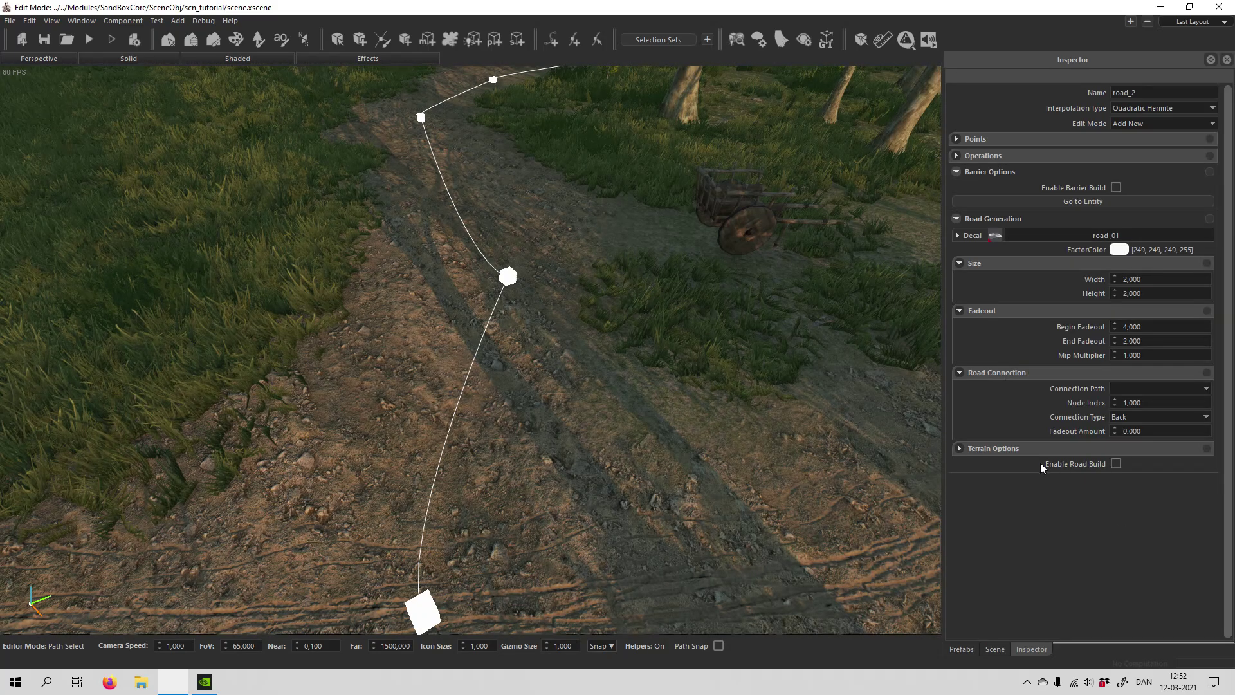
{"action": "left_click", "coordinate": [1116, 464]}
Examine the generated road decal along road_2, checking how the wheel tracks follow the bends at the path points
{"action": "middle_click_drag", "start_coordinate": [822, 439], "coordinate": [670, 150]}
{"action": "key", "text": "w"}
{"action": "key", "text": "s"}
{"action": "right_click_drag", "start_coordinate": [672, 151], "coordinate": [615, 57]}
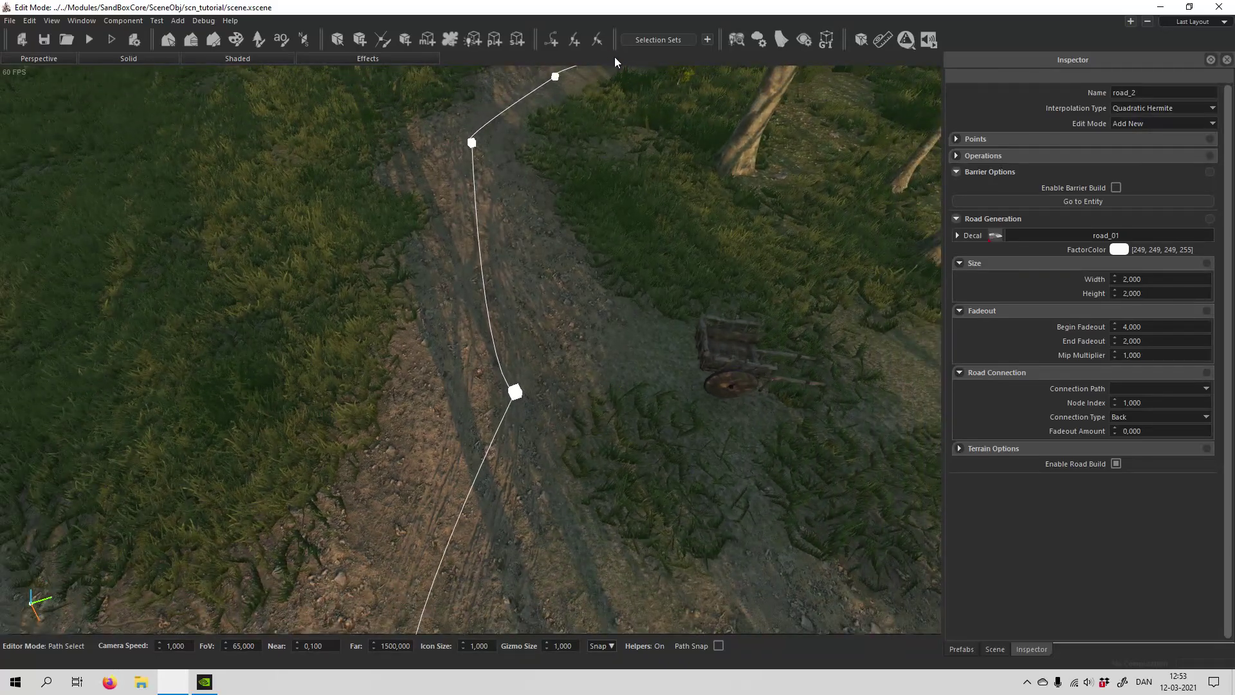
{"action": "middle_click_drag", "start_coordinate": [586, 400], "coordinate": [532, 322]}
{"action": "key", "text": "w"}
{"action": "right_click_drag", "start_coordinate": [557, 376], "coordinate": [476, 333]}
{"action": "key", "text": "w"}
{"action": "key", "text": "a"}
{"action": "key", "text": "s"}
{"action": "key", "text": "a"}
{"action": "key", "text": "w"}
{"action": "key", "text": "s"}
{"action": "key", "text": "w"}
{"action": "key", "text": "a"}
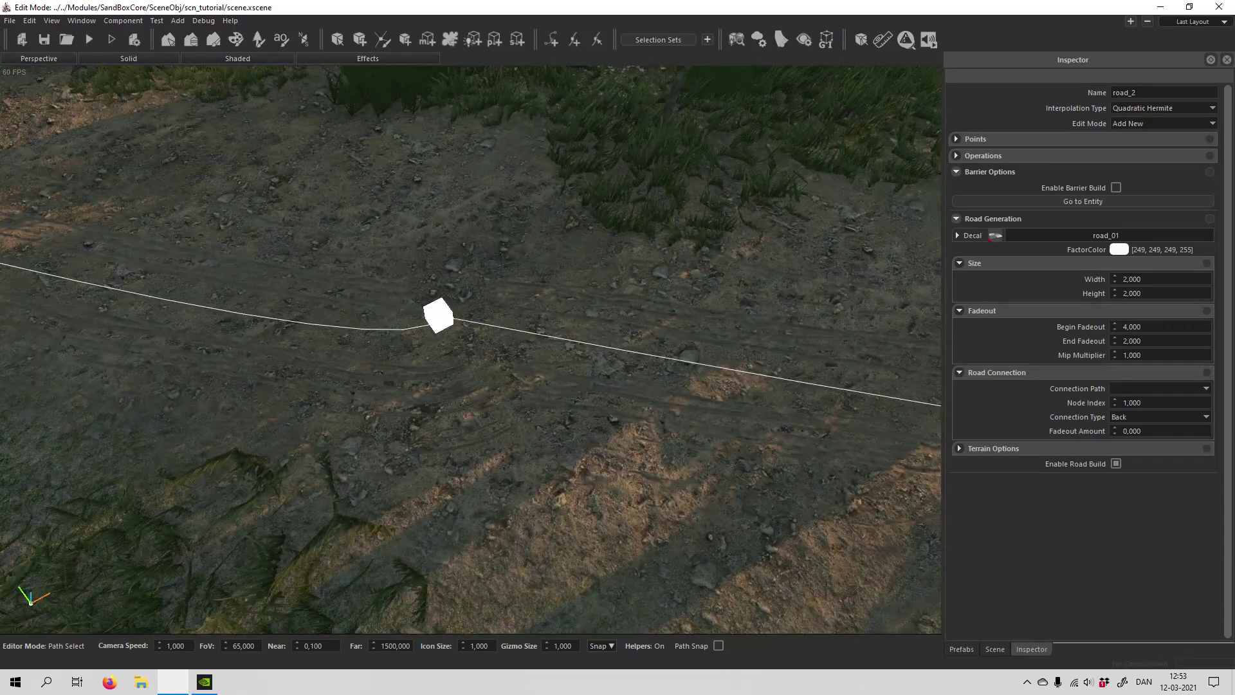
Straighten the kink at a road_2 path point near the grass by moving its curve handle in line with the path
{"action": "right_click_drag", "start_coordinate": [506, 432], "coordinate": [644, 546]}
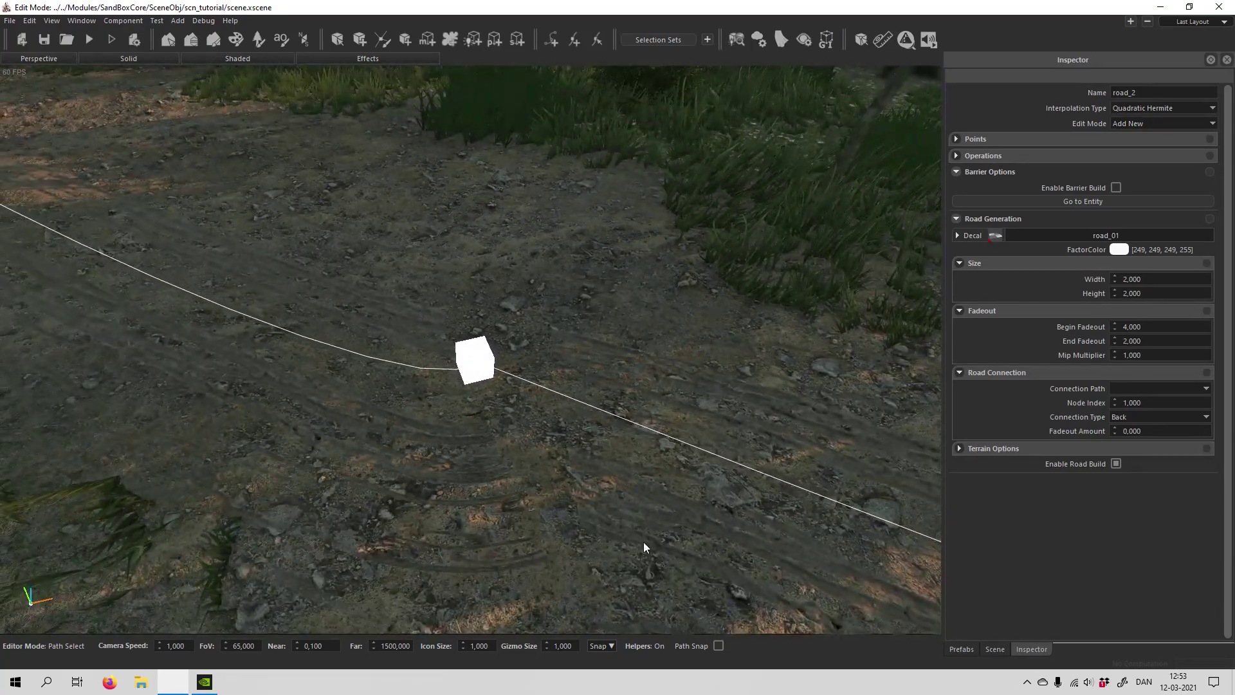
{"action": "right_click_drag", "start_coordinate": [579, 380], "coordinate": [399, 387]}
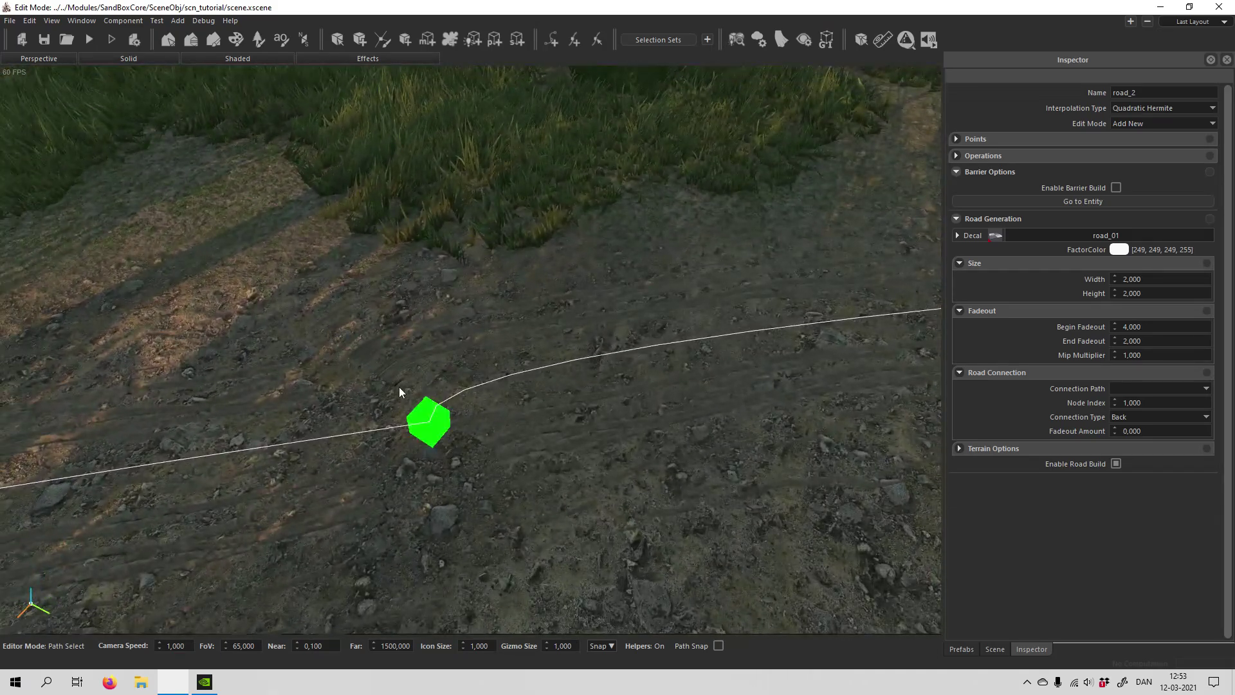
{"action": "left_click", "coordinate": [428, 421]}
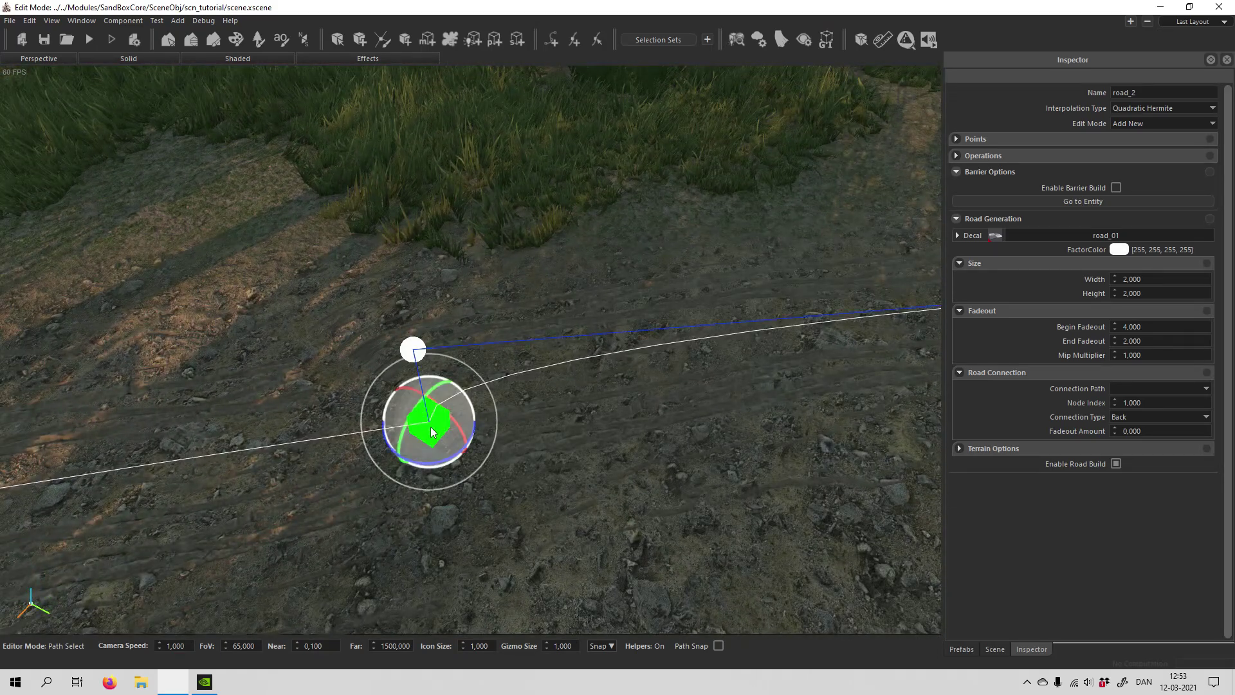
{"action": "left_click", "coordinate": [412, 351]}
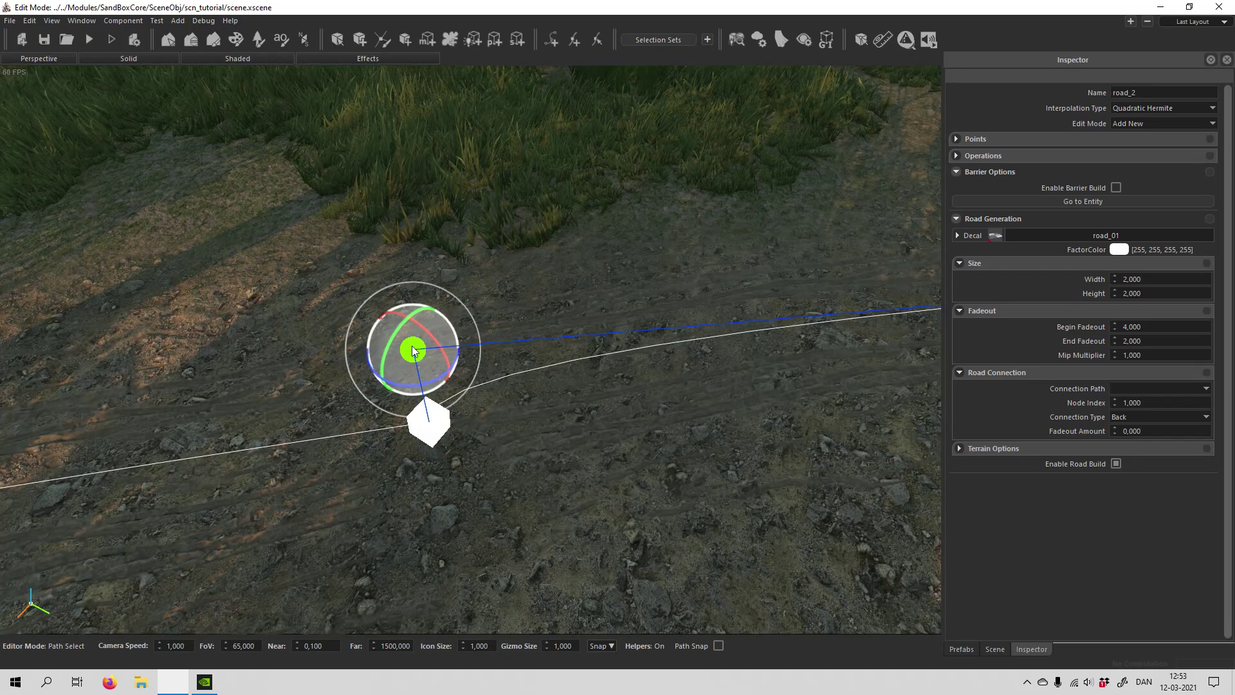
{"action": "key", "text": "1"}
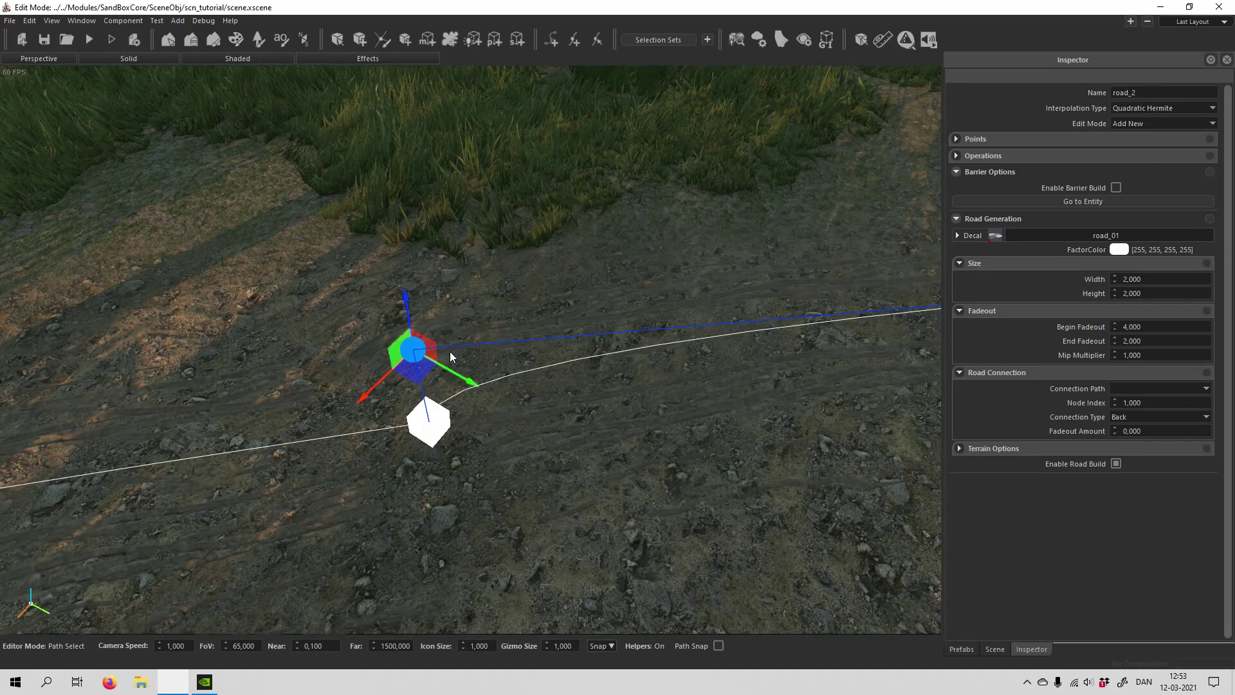
{"action": "left_click_drag", "start_coordinate": [428, 369], "coordinate": [515, 408]}
{"action": "scroll", "coordinate": [741, 455], "scroll_direction": "down", "scroll_amount": 3}
{"action": "right_click_drag", "start_coordinate": [504, 439], "coordinate": [579, 425]}
{"action": "right_click_drag", "start_coordinate": [699, 412], "coordinate": [554, 466]}
{"action": "scroll", "coordinate": [730, 450], "scroll_direction": "down", "scroll_amount": 3}
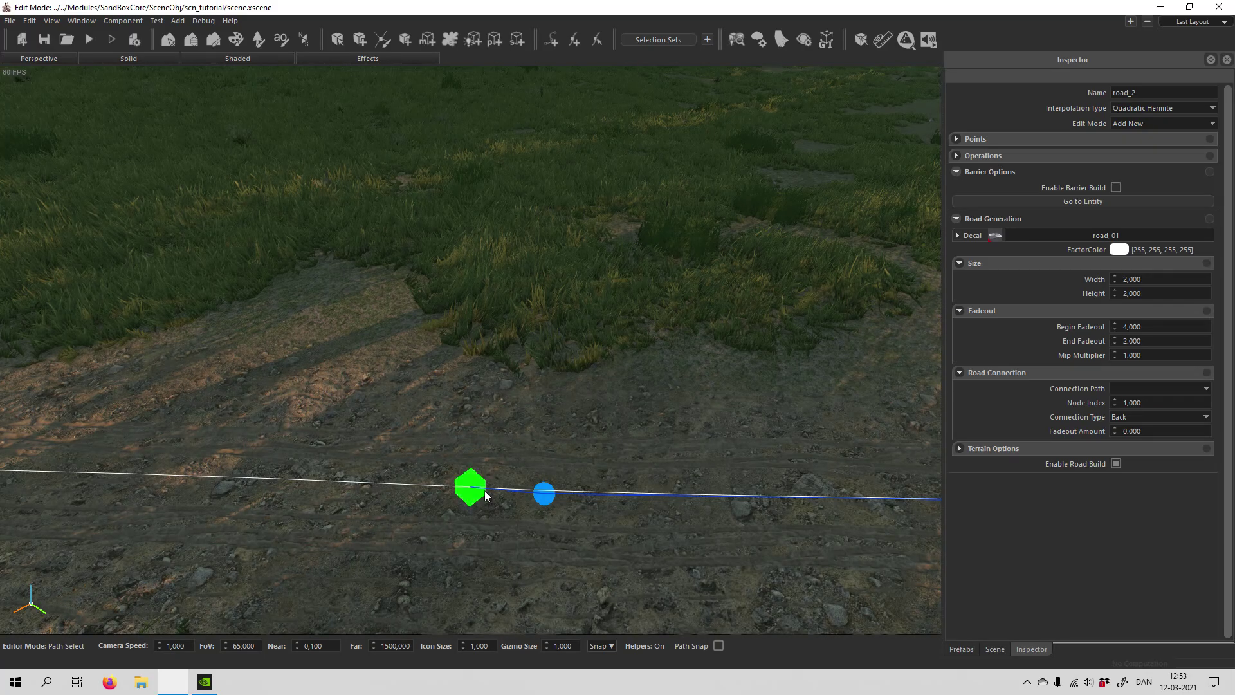
Select the following road_2 bend point and move its curve handle closer to the path to soften the bend
{"action": "middle_click_drag", "start_coordinate": [849, 525], "coordinate": [923, 524]}
{"action": "key", "text": "s"}
{"action": "right_click_drag", "start_coordinate": [747, 428], "coordinate": [611, 450]}
{"action": "key", "text": "w"}
{"action": "key", "text": "a"}
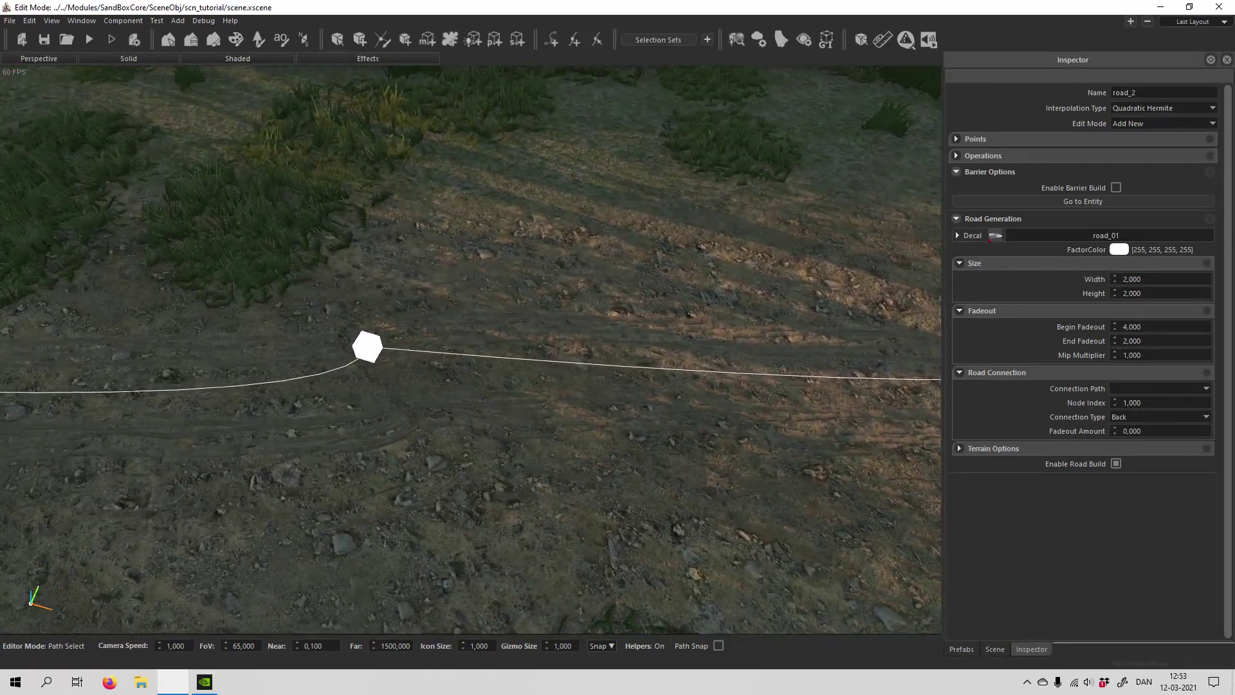
{"action": "left_click", "coordinate": [376, 352]}
{"action": "left_click", "coordinate": [355, 411]}
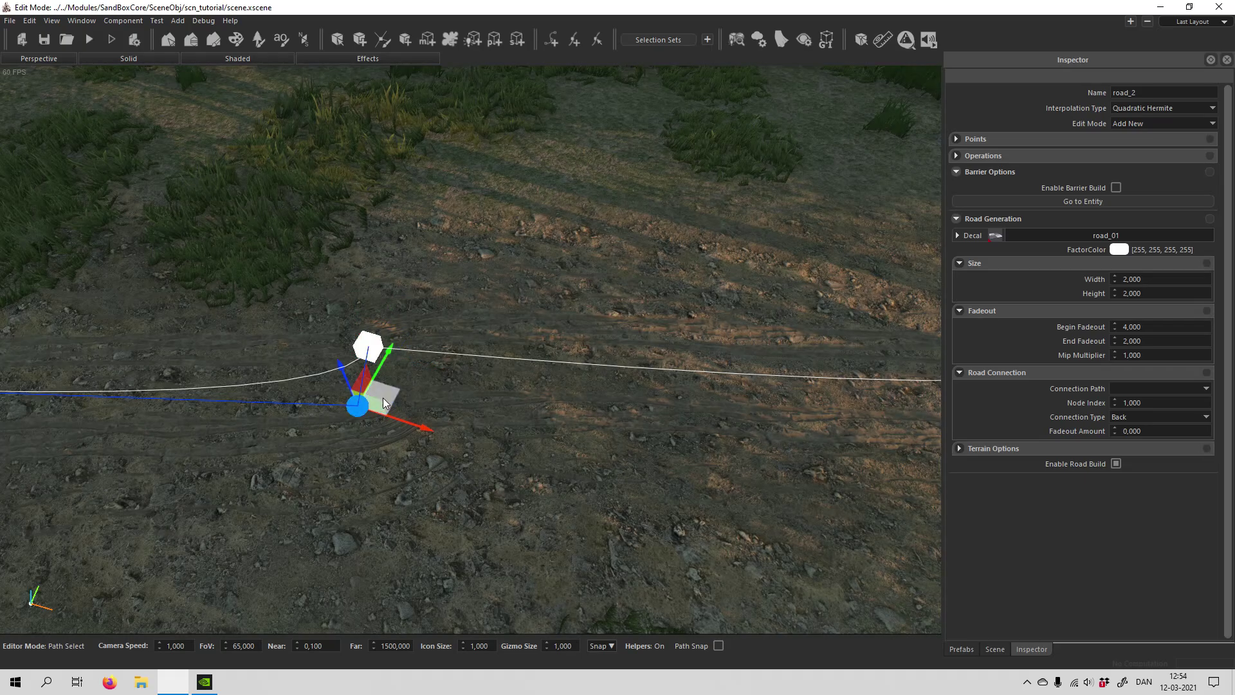
{"action": "left_click_drag", "start_coordinate": [383, 397], "coordinate": [339, 385]}
Shift that bend's path point away from the grass edge and realign its curve handle so the path runs through smoothly
{"action": "key", "text": "s"}
{"action": "right_click_drag", "start_coordinate": [531, 393], "coordinate": [504, 383]}
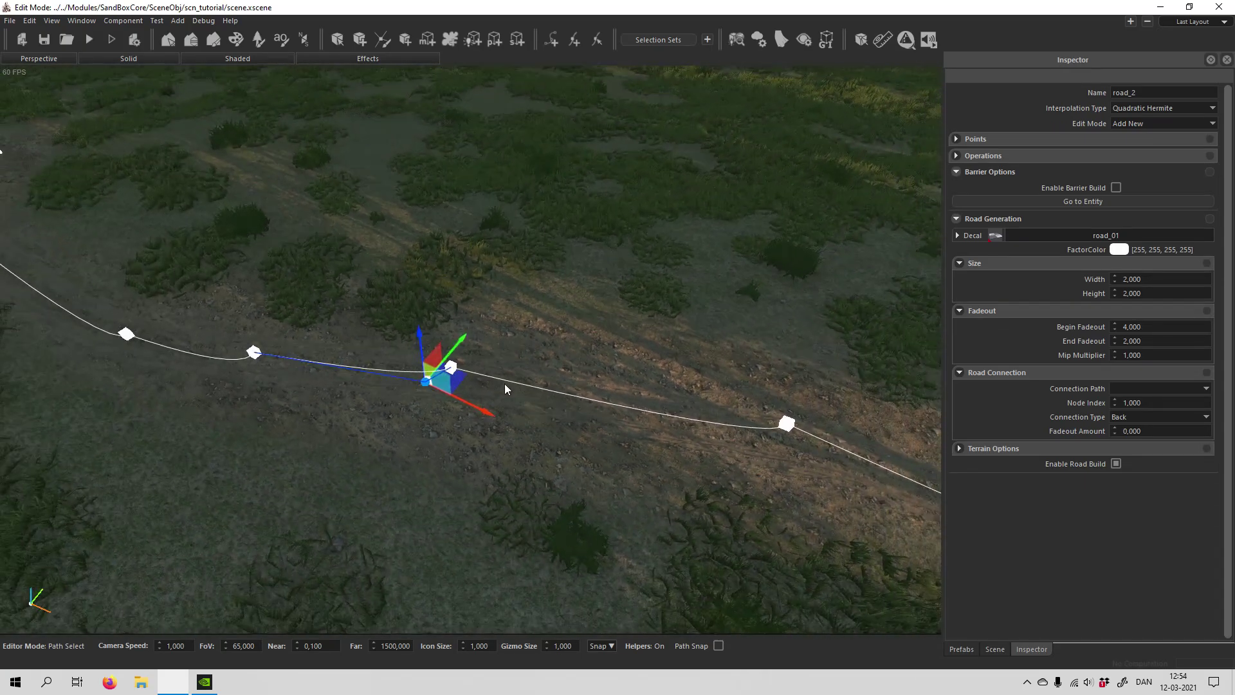
{"action": "right_click_drag", "start_coordinate": [667, 434], "coordinate": [539, 388]}
{"action": "key", "text": "w"}
{"action": "key", "text": "s"}
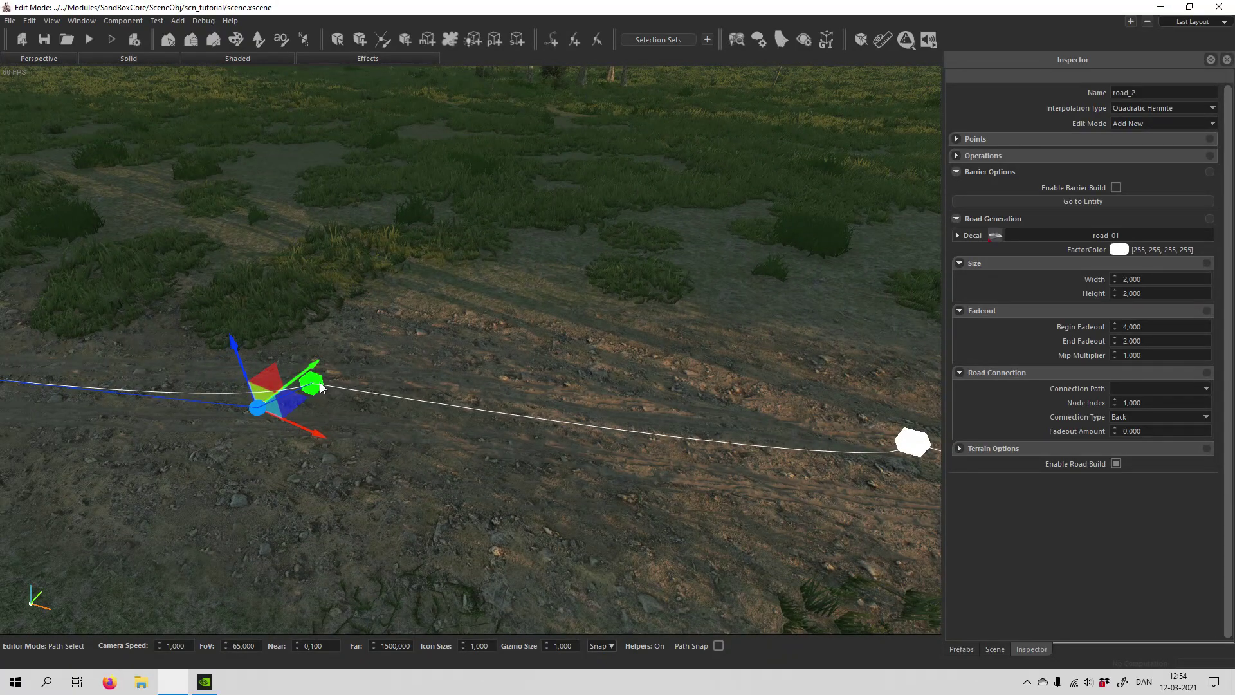
{"action": "left_click", "coordinate": [321, 387]}
{"action": "left_click_drag", "start_coordinate": [348, 384], "coordinate": [364, 400]}
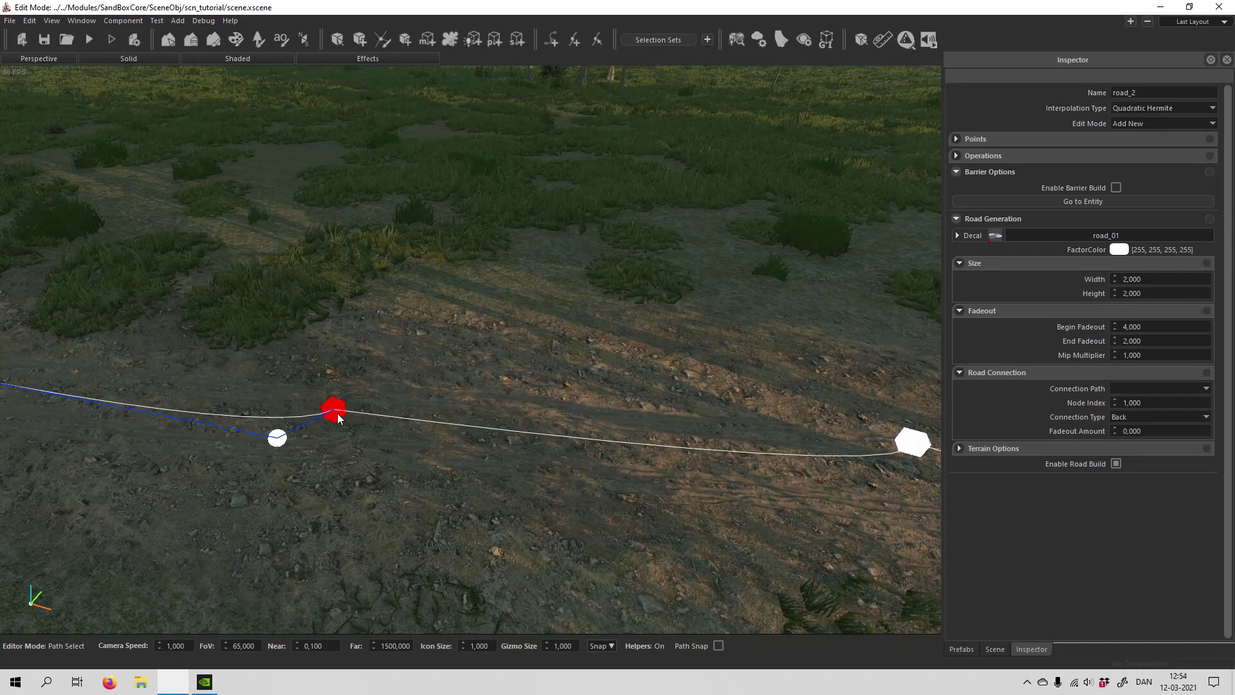
{"action": "left_click", "coordinate": [279, 436]}
{"action": "left_click_drag", "start_coordinate": [300, 439], "coordinate": [283, 426]}
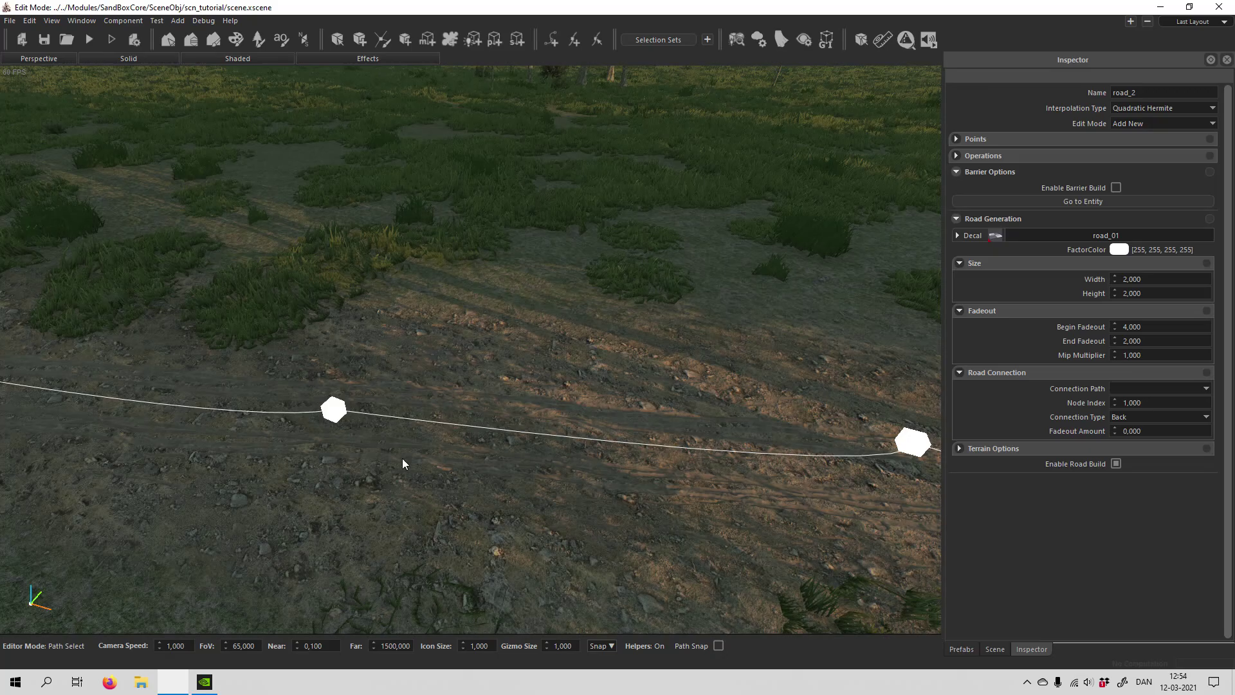
Smooth another sharp bend on road_2 by pulling its point's curve handle back along the incoming path
{"action": "right_click_drag", "start_coordinate": [403, 459], "coordinate": [617, 528]}
{"action": "key", "text": "w"}
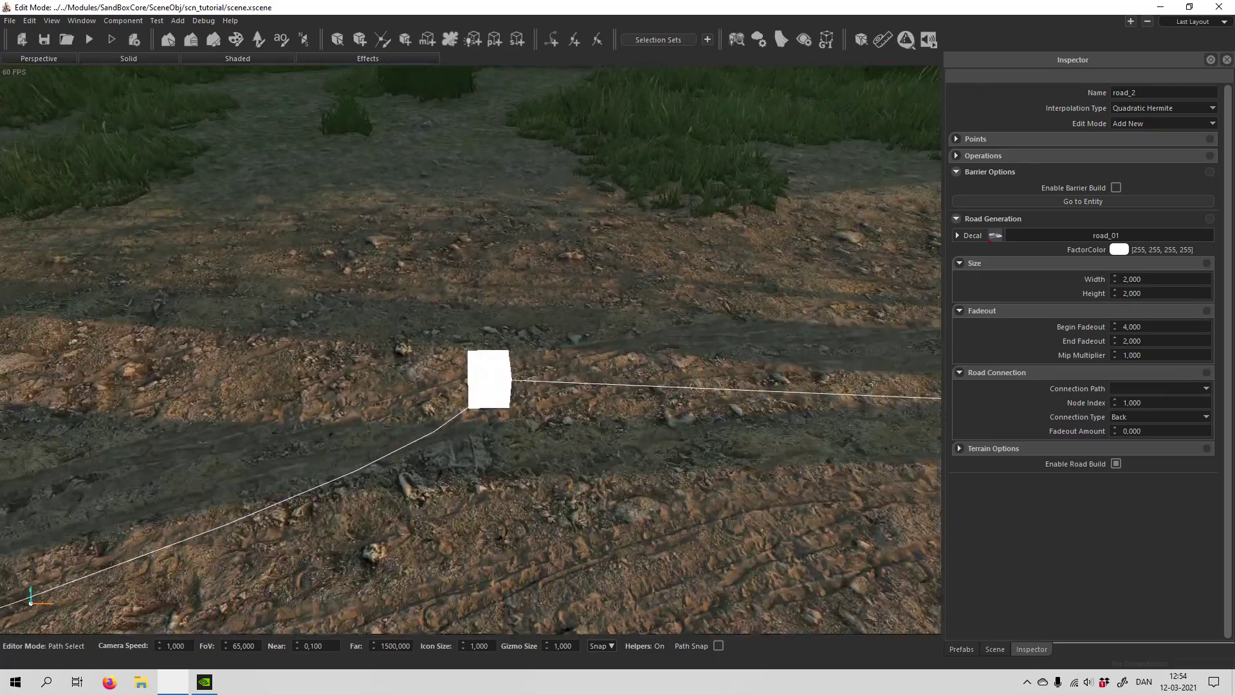
{"action": "right_click_drag", "start_coordinate": [392, 482], "coordinate": [283, 483]}
{"action": "key", "text": "w"}
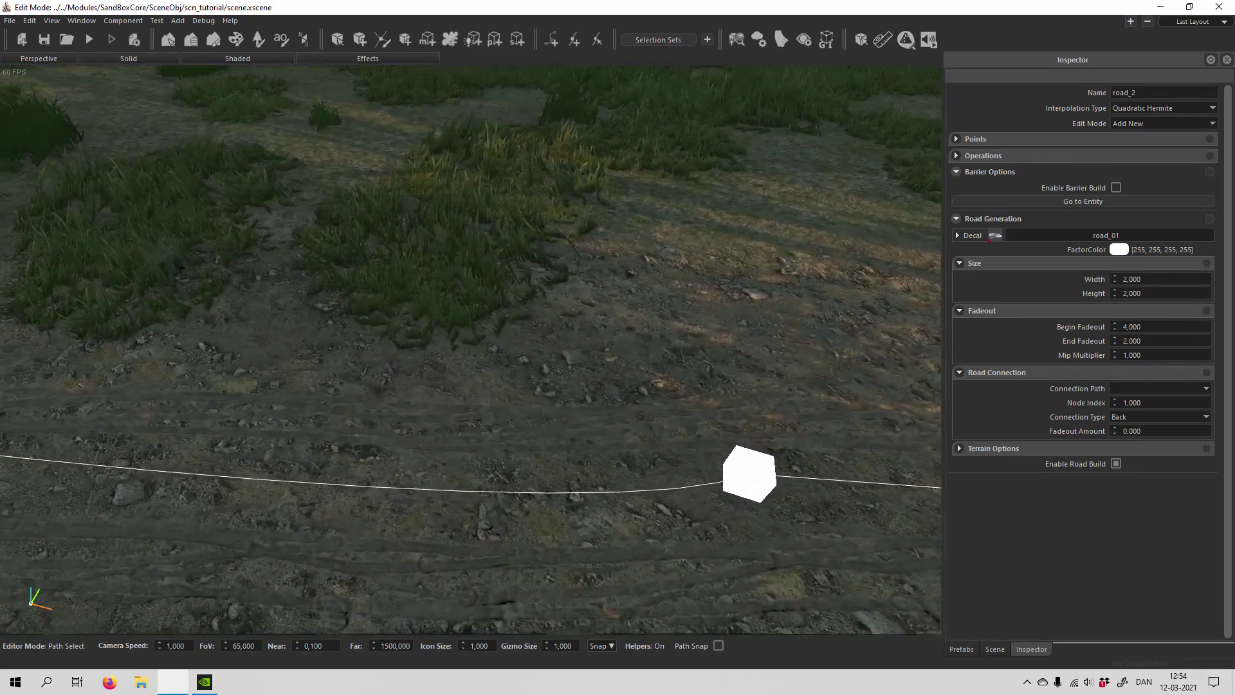
{"action": "right_click_drag", "start_coordinate": [509, 483], "coordinate": [421, 392]}
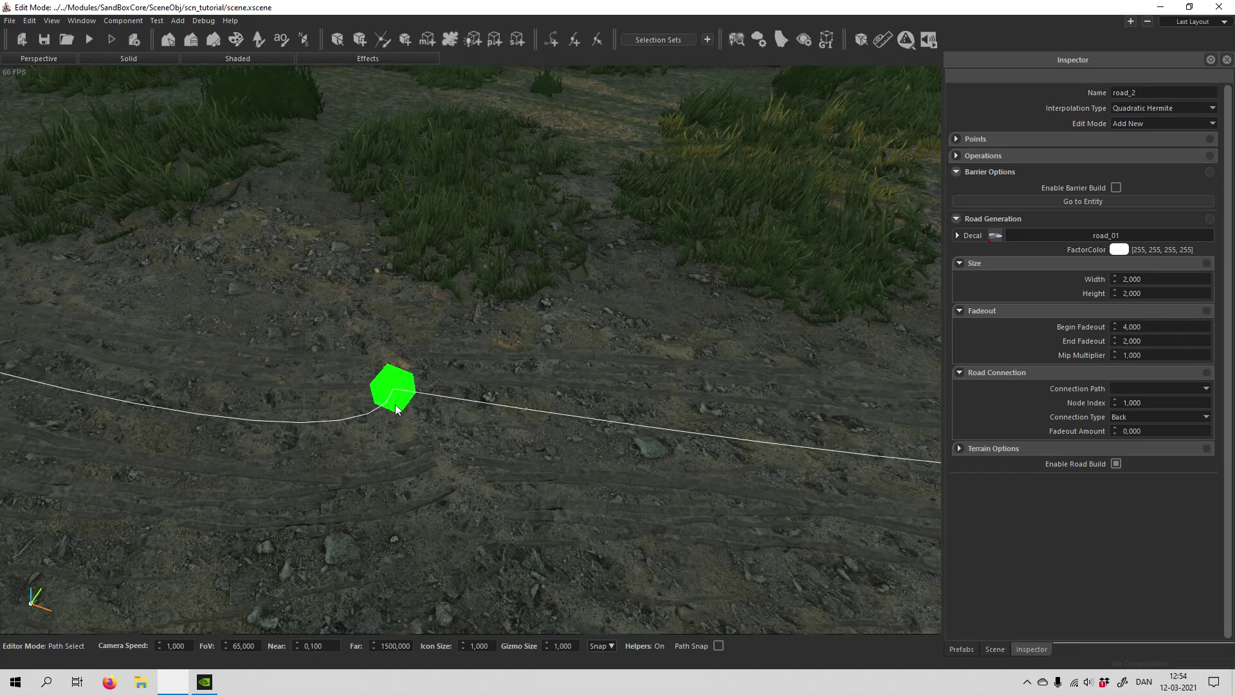
{"action": "left_click", "coordinate": [395, 409]}
{"action": "left_click_drag", "start_coordinate": [408, 481], "coordinate": [285, 402]}
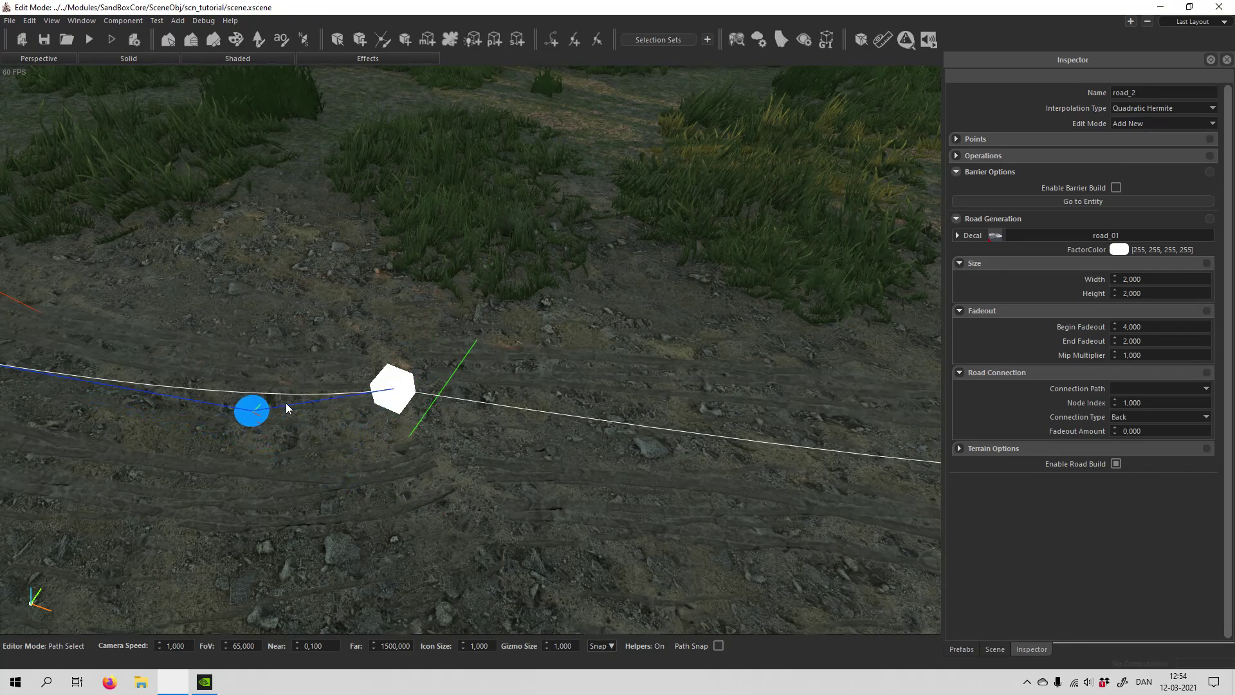
Try tinting the road_2 decal through its factor color, including a pale yellow (255, 242, 203), and cancel the color change
{"action": "right_click_drag", "start_coordinate": [388, 441], "coordinate": [411, 449]}
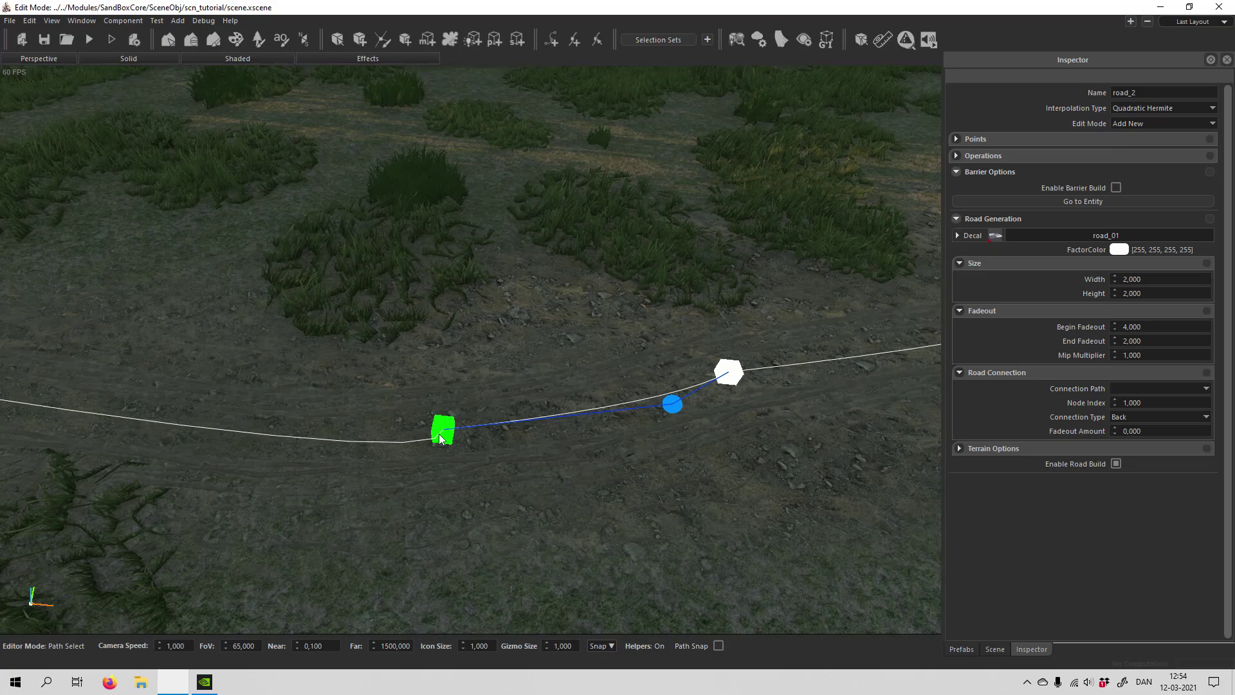
{"action": "key", "text": "a"}
{"action": "right_click_drag", "start_coordinate": [489, 426], "coordinate": [520, 445]}
{"action": "key", "text": "w"}
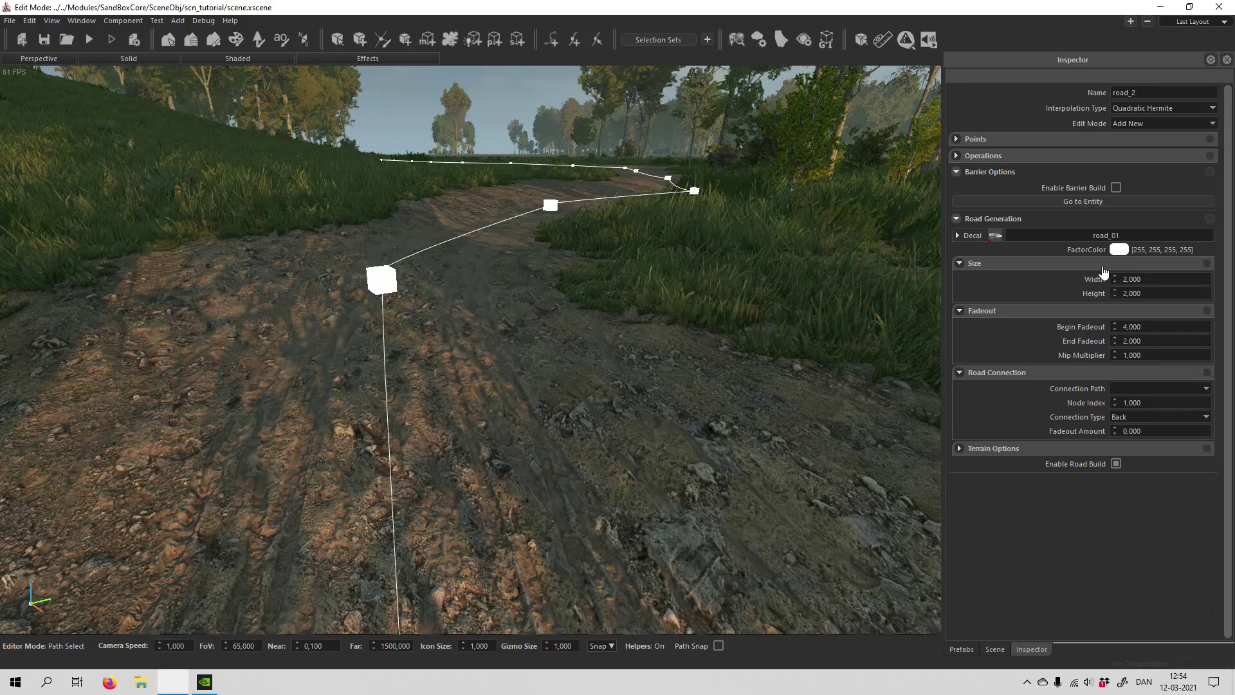
{"action": "left_click", "coordinate": [1120, 249]}
{"action": "mouse_move", "coordinate": [705, 327]}
{"action": "left_mouse_down"}
{"action": "mouse_move", "coordinate": [669, 320]}
{"action": "mouse_move", "coordinate": [766, 351]}
{"action": "left_mouse_up"}
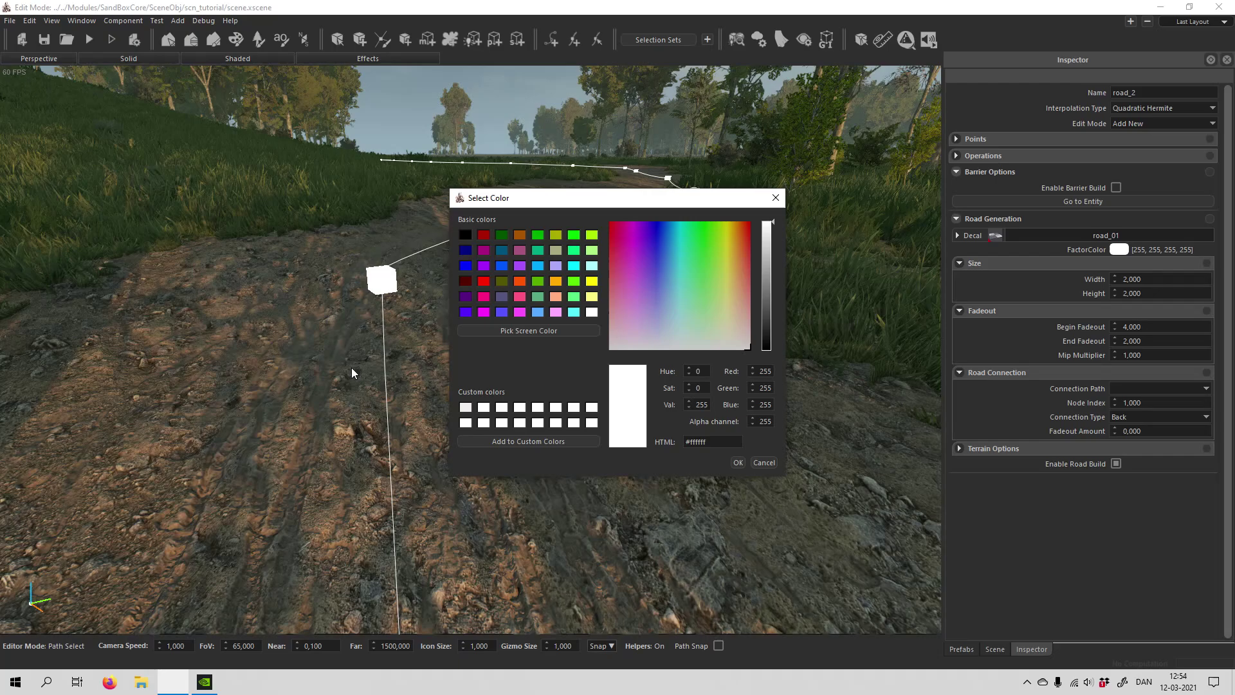
{"action": "left_click", "coordinate": [733, 324]}
{"action": "left_click_drag", "start_coordinate": [767, 276], "coordinate": [767, 224]}
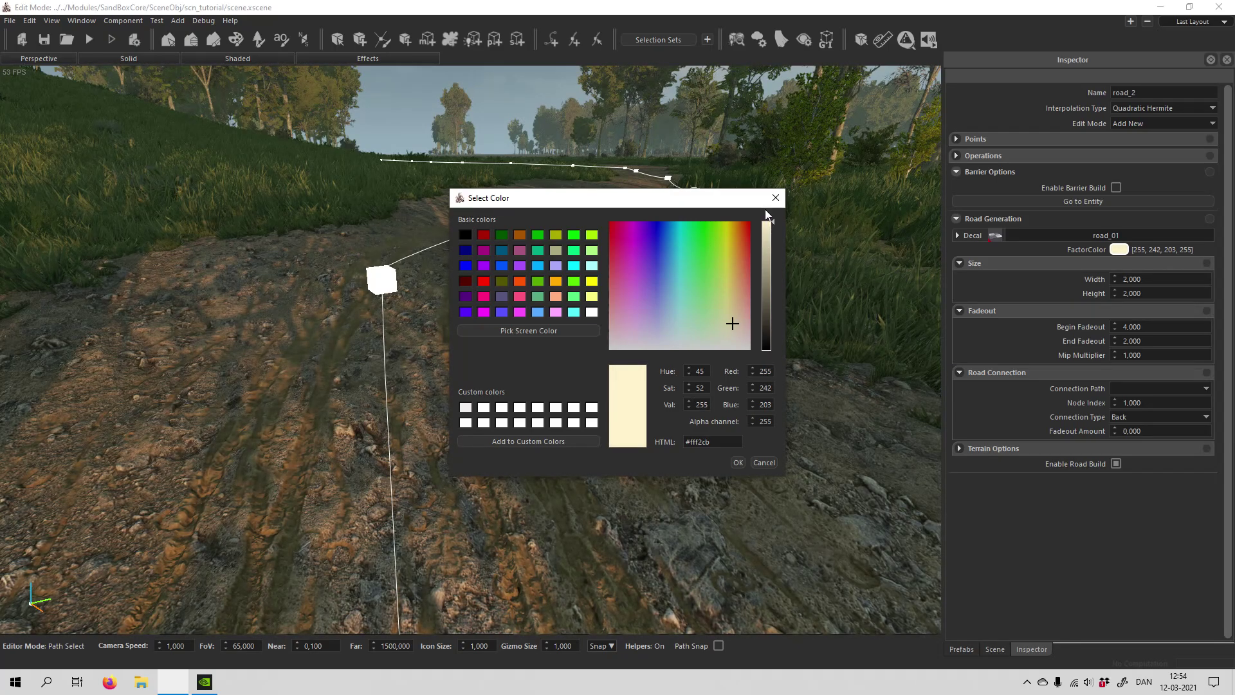
{"action": "left_click_drag", "start_coordinate": [733, 284], "coordinate": [765, 254]}
{"action": "left_click", "coordinate": [764, 463]}
Examine the end of the road_2 decal where its wheel tracks cross the other track near the cart
{"action": "middle_click_drag", "start_coordinate": [738, 481], "coordinate": [817, 476]}
{"action": "key", "text": "a"}
{"action": "key", "text": "d"}
{"action": "key", "text": "w"}
{"action": "key", "text": "s"}
{"action": "key", "text": "d"}
{"action": "right_click_drag", "start_coordinate": [1078, 341], "coordinate": [411, 429]}
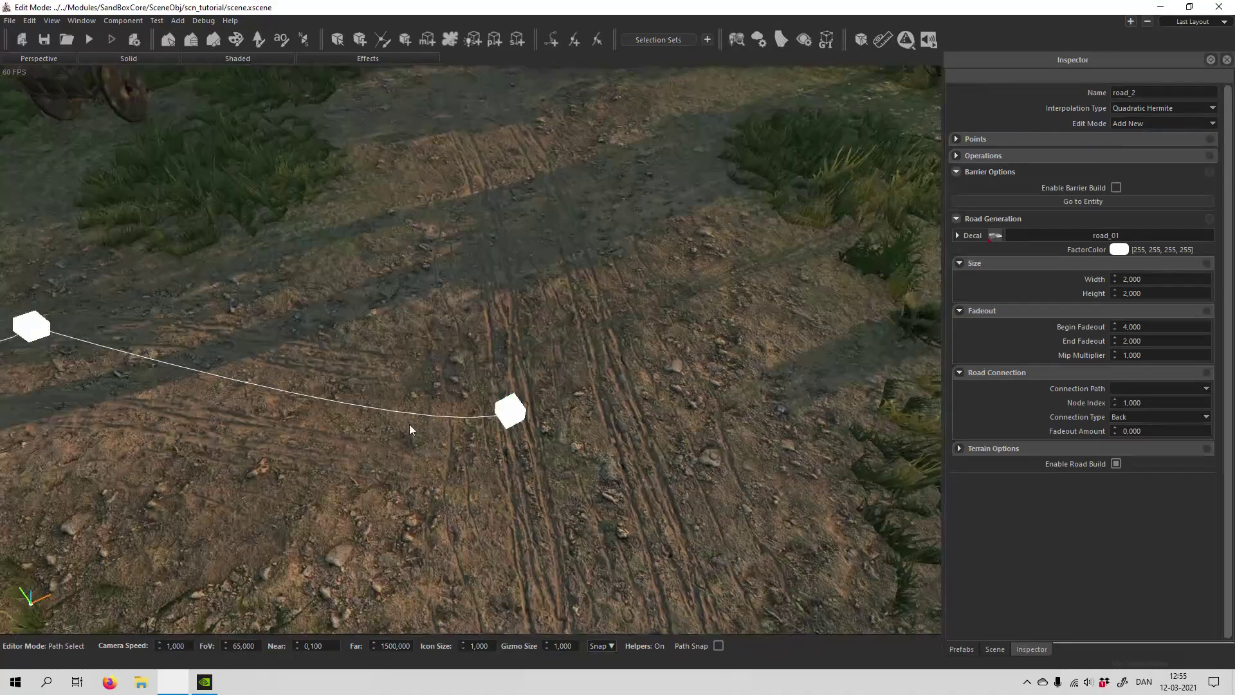
{"action": "scroll", "coordinate": [370, 379], "scroll_direction": "up", "scroll_amount": 4}
{"action": "scroll", "coordinate": [488, 381], "scroll_direction": "down", "scroll_amount": 3}
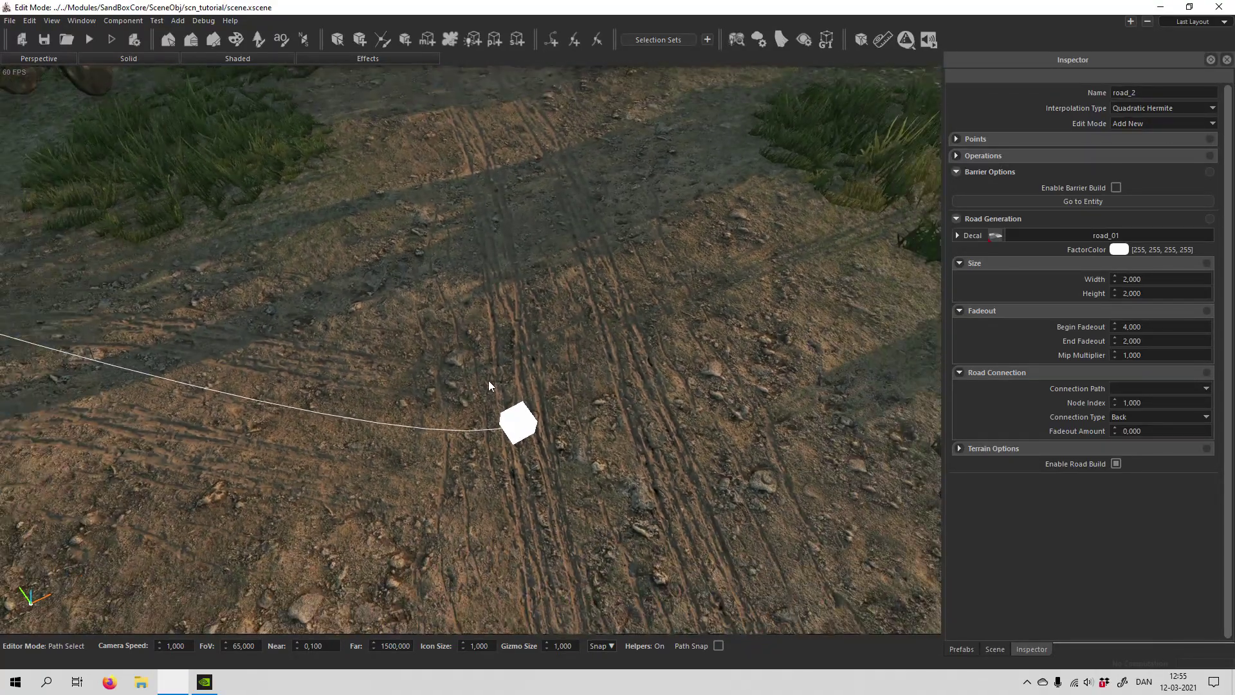
{"action": "scroll", "coordinate": [488, 381], "scroll_direction": "up", "scroll_amount": 2}
Try a begin fadeout of 2 on the road_2 decal and set it back to 4
{"action": "left_click_drag", "start_coordinate": [1171, 334], "coordinate": [1106, 329]}
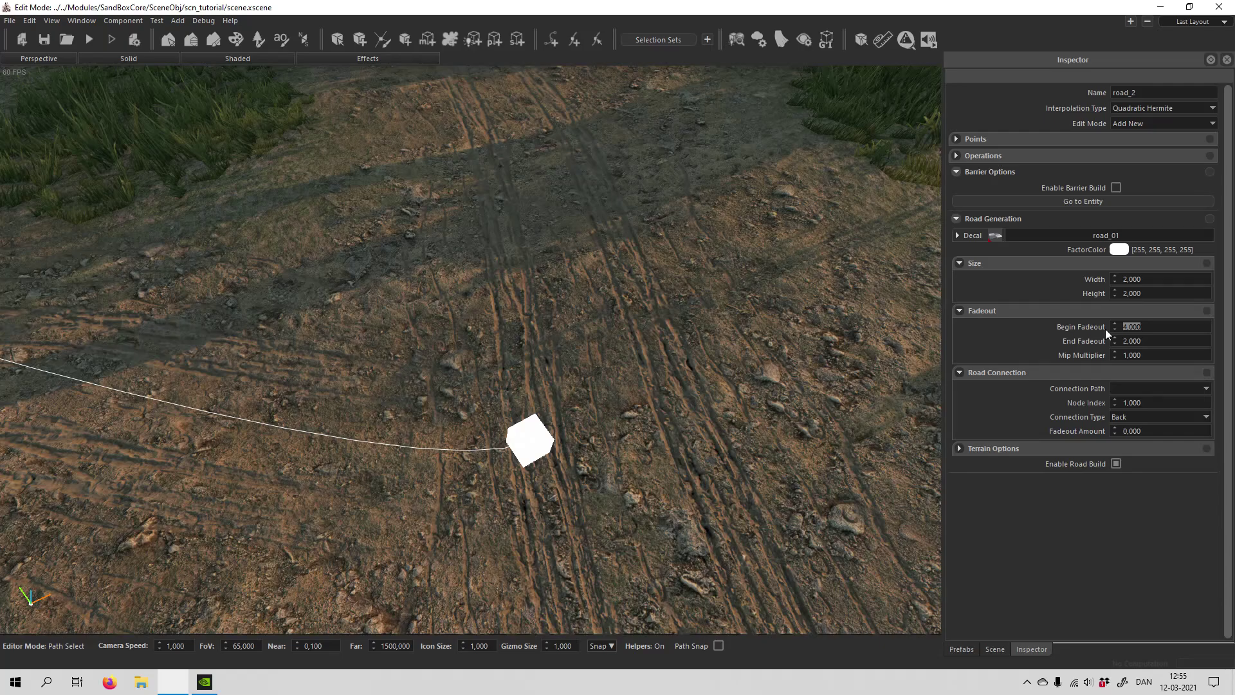
{"action": "type", "text": "2"}
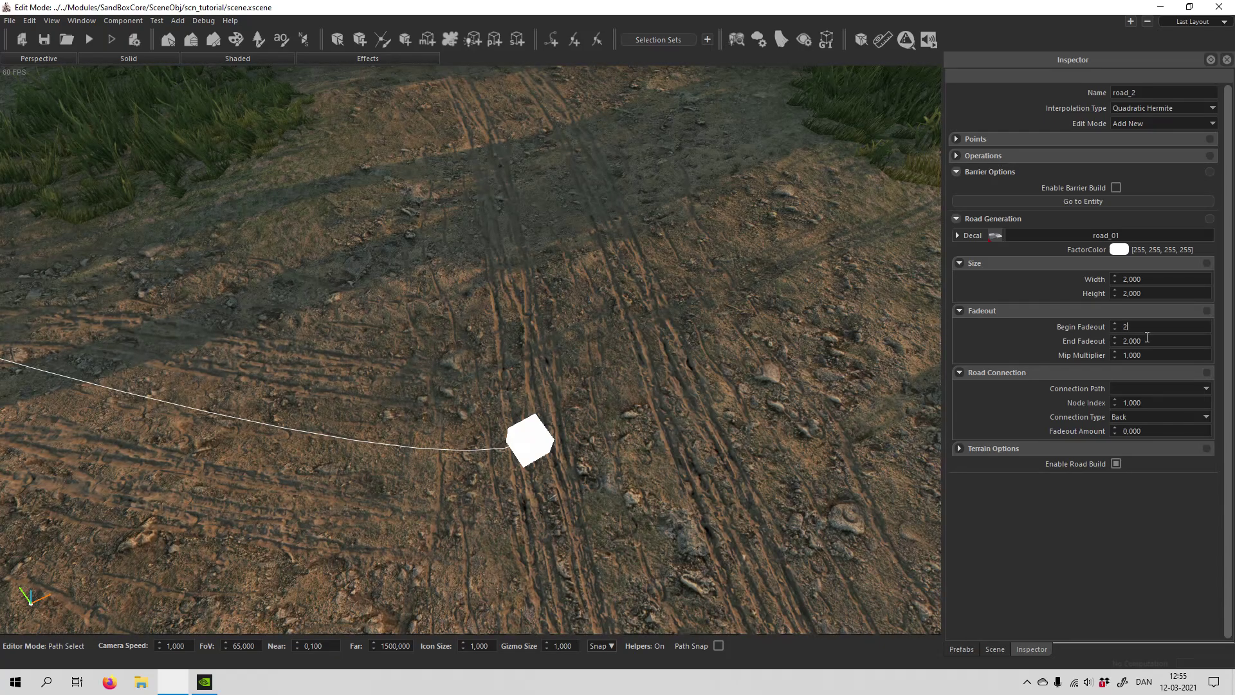
{"action": "type", "text": "4"}
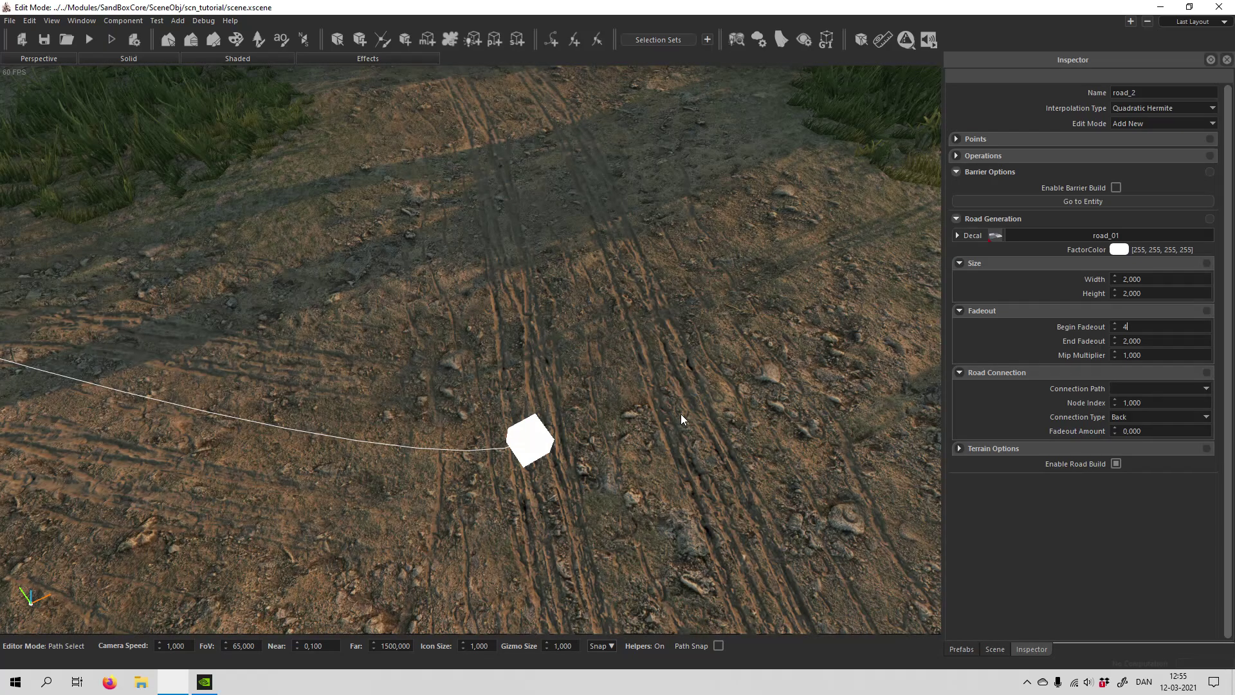
Look at the connection path choices for road_2's road connection without choosing one
{"action": "middle_click_drag", "start_coordinate": [680, 414], "coordinate": [714, 395]}
{"action": "key", "text": "s"}
{"action": "mouse_move", "coordinate": [1036, 378]}
{"action": "middle_mouse_down"}
{"action": "mouse_move", "coordinate": [1104, 402]}
{"action": "mouse_move", "coordinate": [1163, 381]}
{"action": "mouse_move", "coordinate": [1128, 346]}
{"action": "mouse_move", "coordinate": [1049, 394]}
{"action": "middle_mouse_up"}
{"action": "key", "text": "w"}
{"action": "key", "text": "s"}
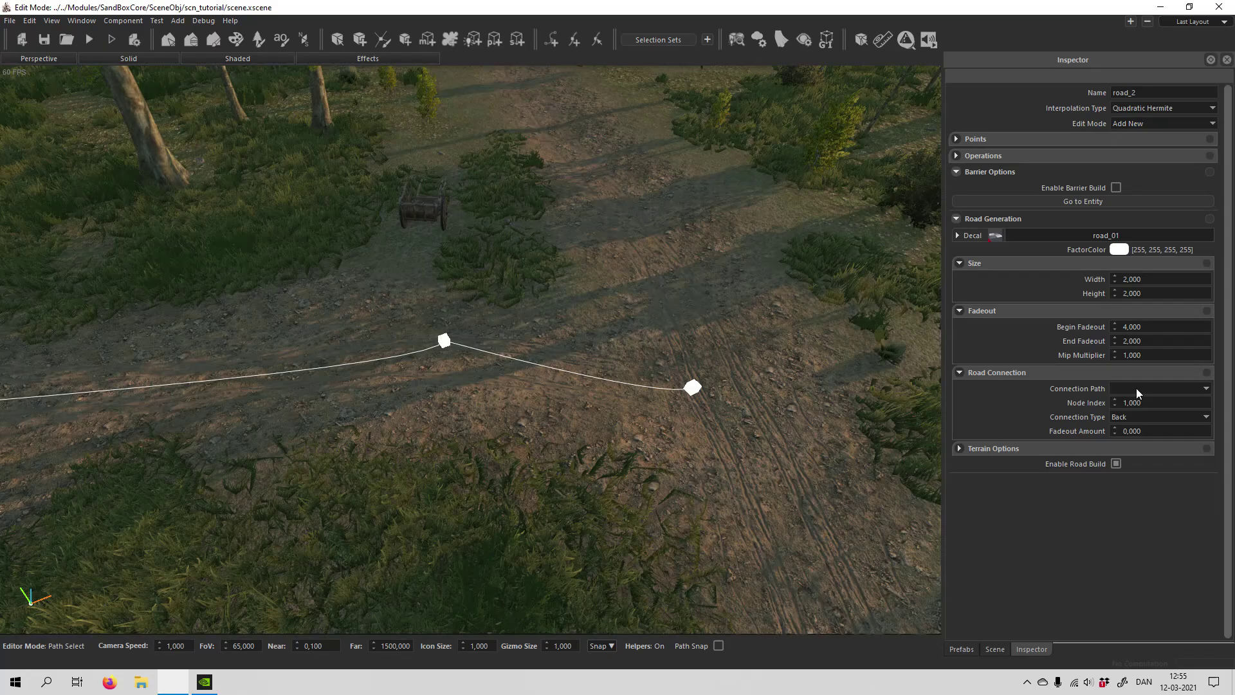
{"action": "left_click", "coordinate": [1174, 390]}
{"action": "left_click", "coordinate": [759, 362]}
Examine how the road_2 wheel tracks meet the neighbouring track at the junction beside the cart
{"action": "key", "text": "w"}
{"action": "middle_click_drag", "start_coordinate": [593, 368], "coordinate": [424, 316]}
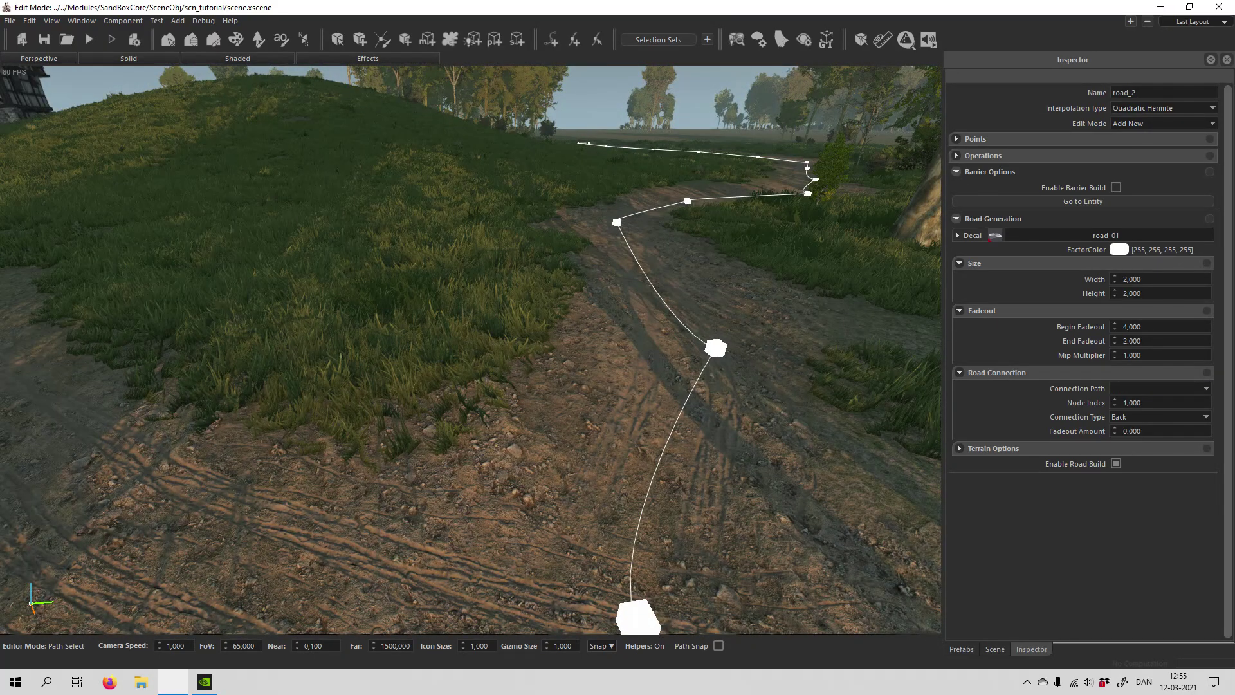
{"action": "middle_click_drag", "start_coordinate": [470, 351], "coordinate": [567, 386]}
{"action": "key", "text": "s"}
{"action": "key", "text": "s"}
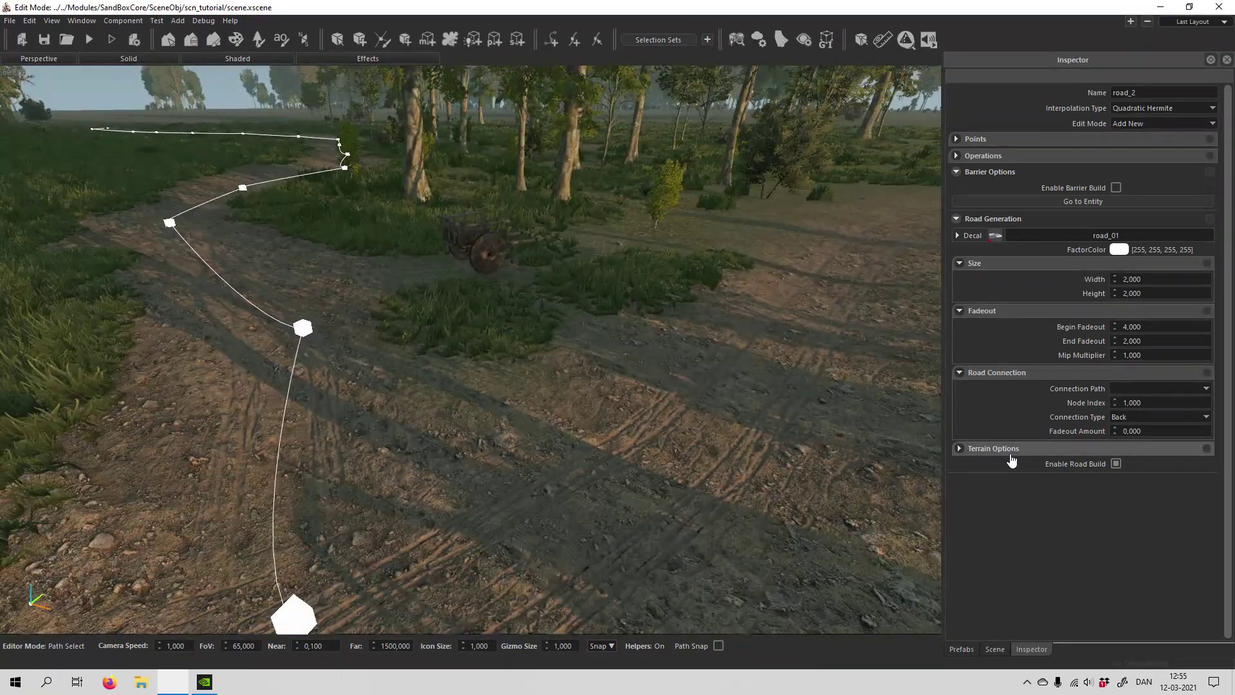
{"action": "middle_click_drag", "start_coordinate": [617, 328], "coordinate": [469, 297]}
{"action": "key", "text": "d"}
{"action": "key", "text": "a"}
{"action": "key", "text": "w"}
{"action": "key", "text": "s"}
{"action": "right_click_drag", "start_coordinate": [469, 302], "coordinate": [518, 298]}
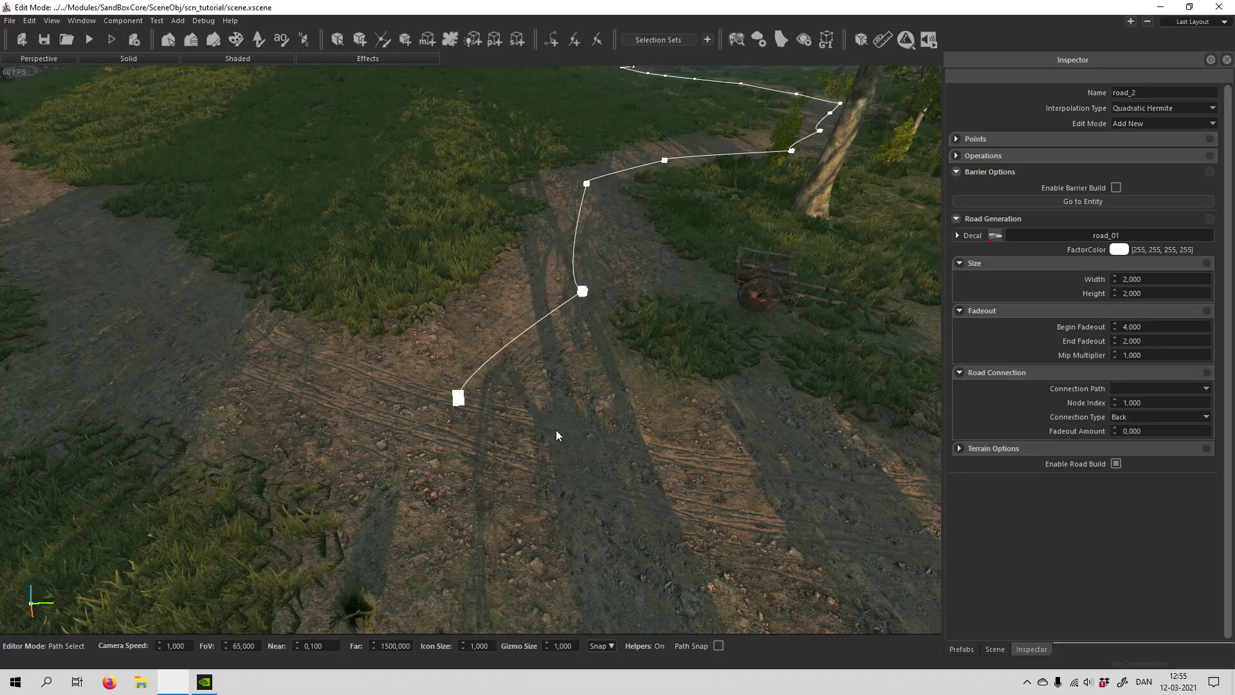
Inspect the ground and decals along the dirt road in front of the half-timbered house
{"action": "right_click_drag", "start_coordinate": [556, 445], "coordinate": [399, 328]}
{"action": "key", "text": "a"}
{"action": "key", "text": "s"}
{"action": "key", "text": "w"}
{"action": "key", "text": "w"}
{"action": "key", "text": "s"}
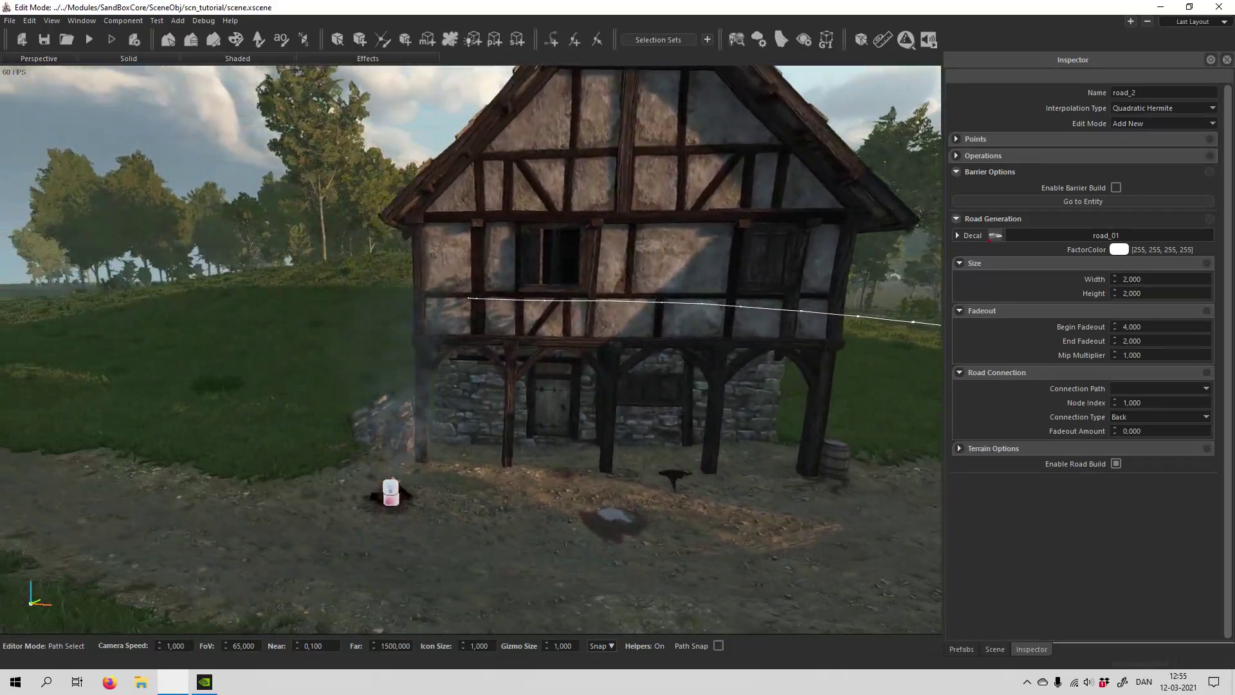
{"action": "right_click_drag", "start_coordinate": [550, 341], "coordinate": [621, 452]}
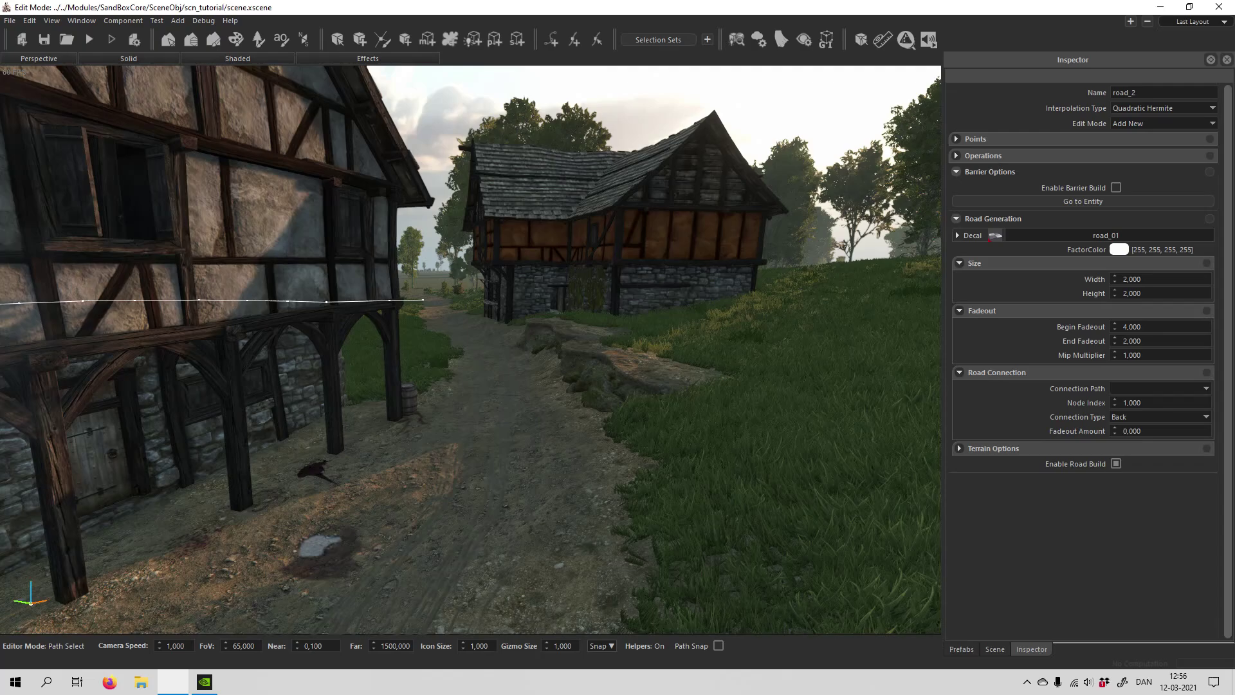